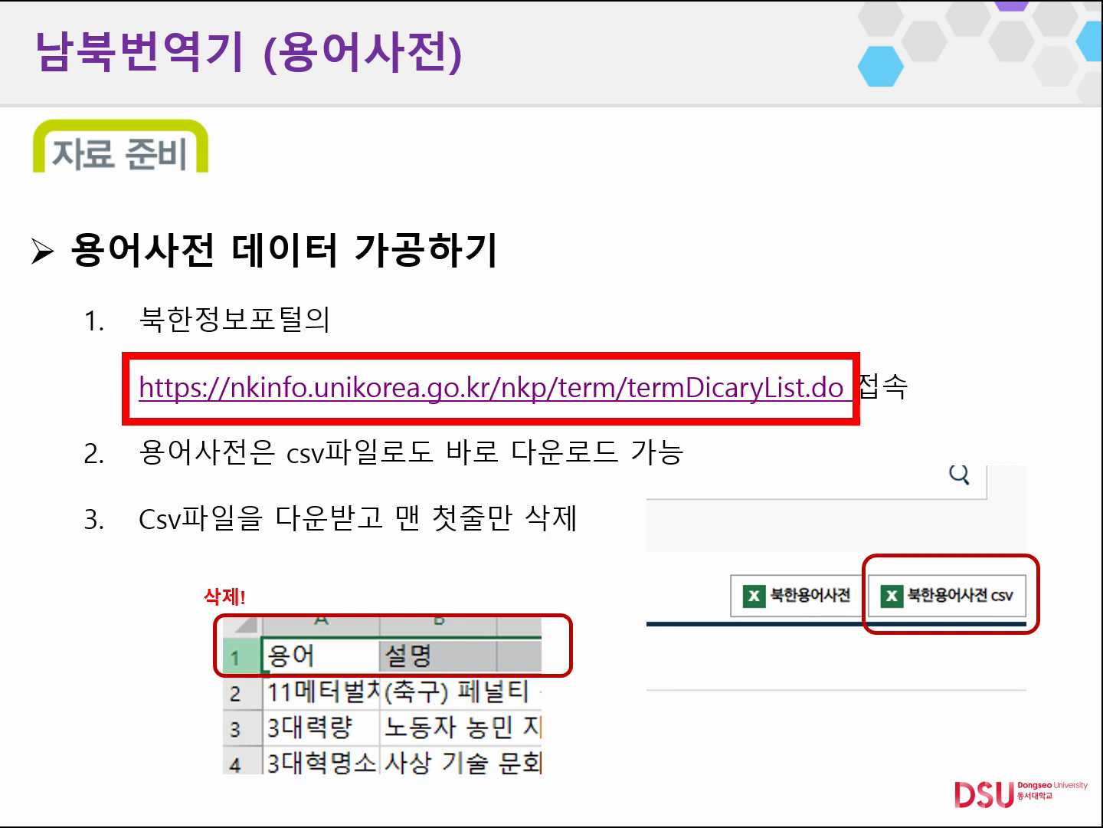
mouse_move(741, 591)
mouse_down()
mouse_move(801, 598)
mouse_move(839, 617)
mouse_move(1004, 601)
mouse_up()
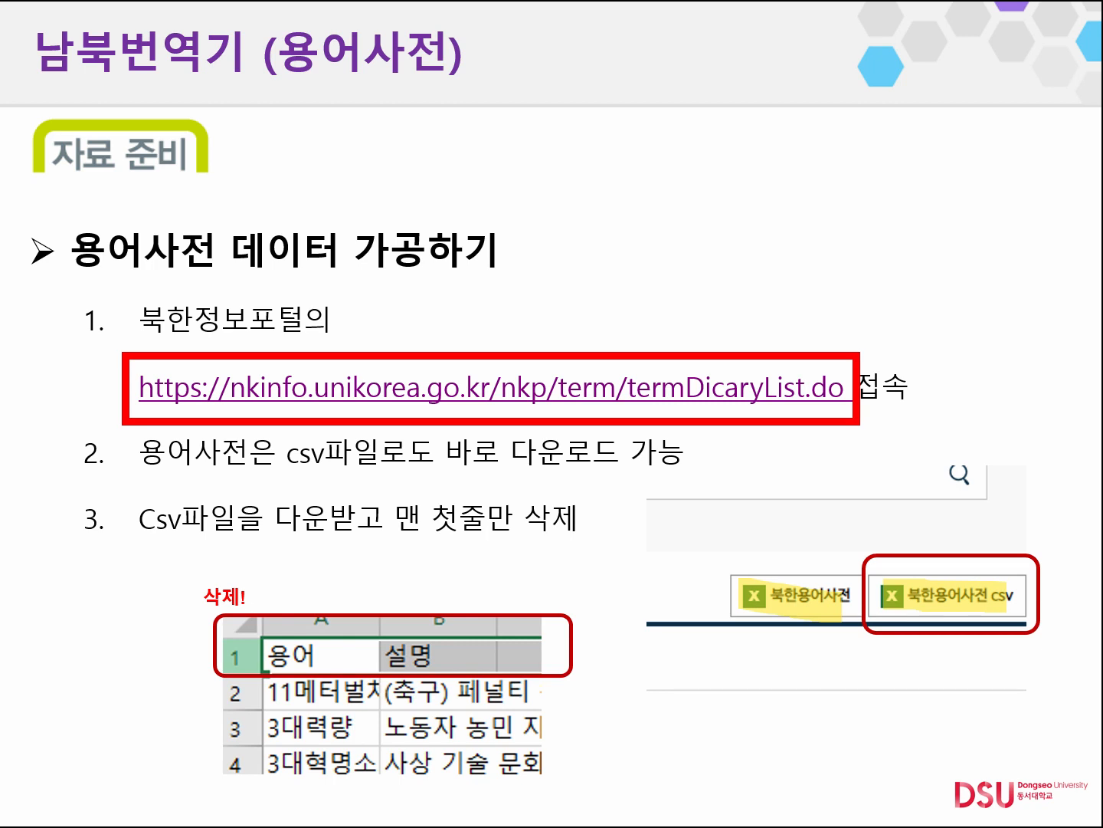
drag(864, 550, 1041, 634)
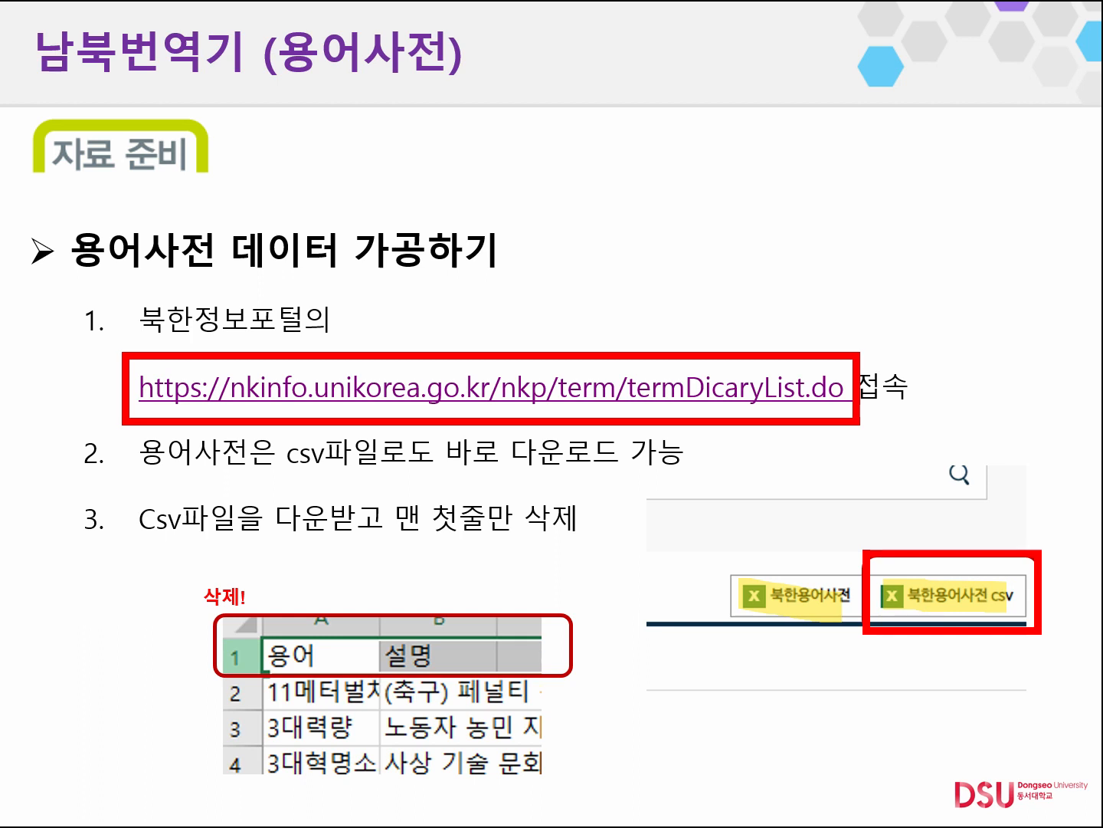
drag(208, 613, 574, 677)
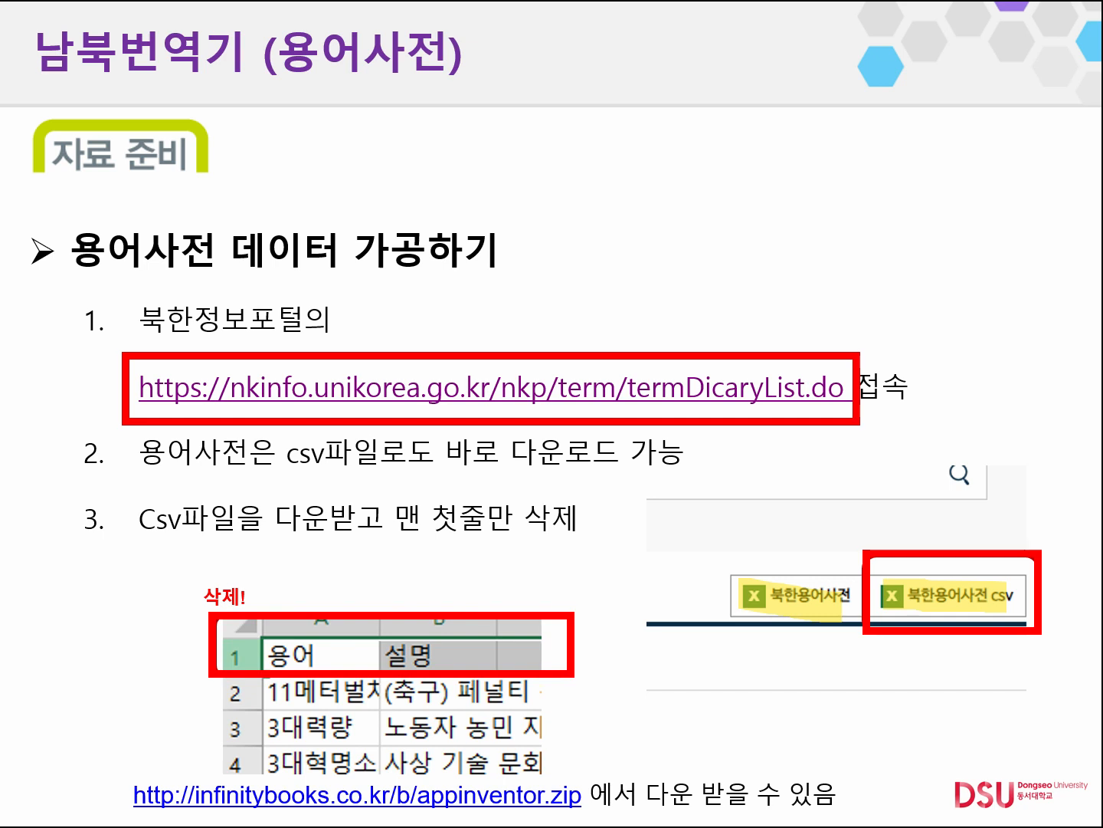
mouse_move(125, 765)
mouse_down()
mouse_move(155, 799)
mouse_move(595, 814)
mouse_move(588, 820)
mouse_up()
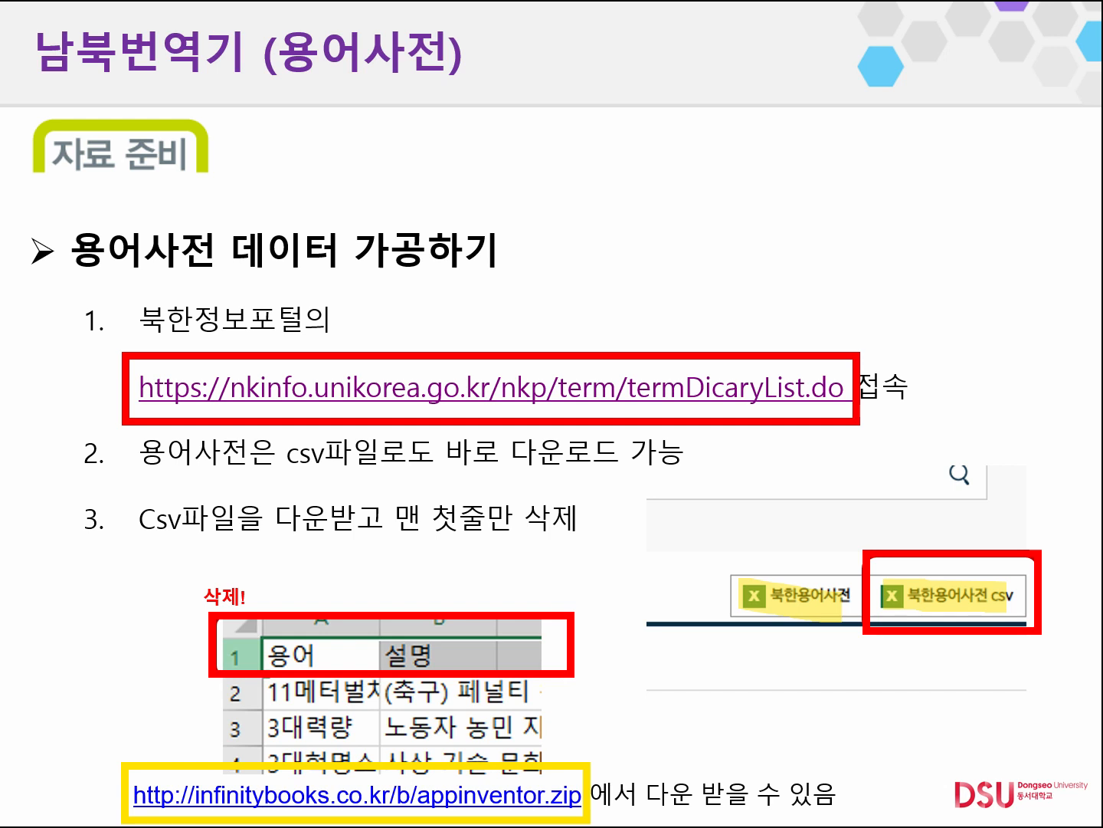
key(Right)
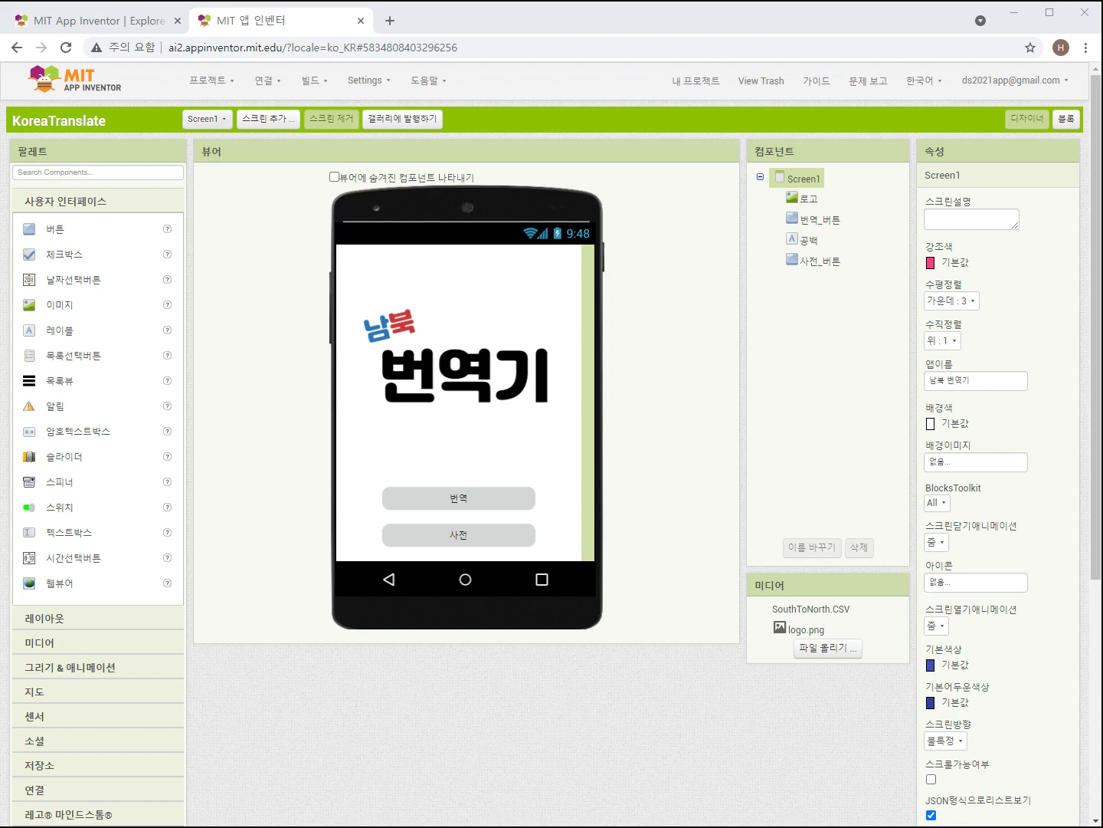
Step: Switch to the DicScreen screen and set its title to 사전
click(207, 119)
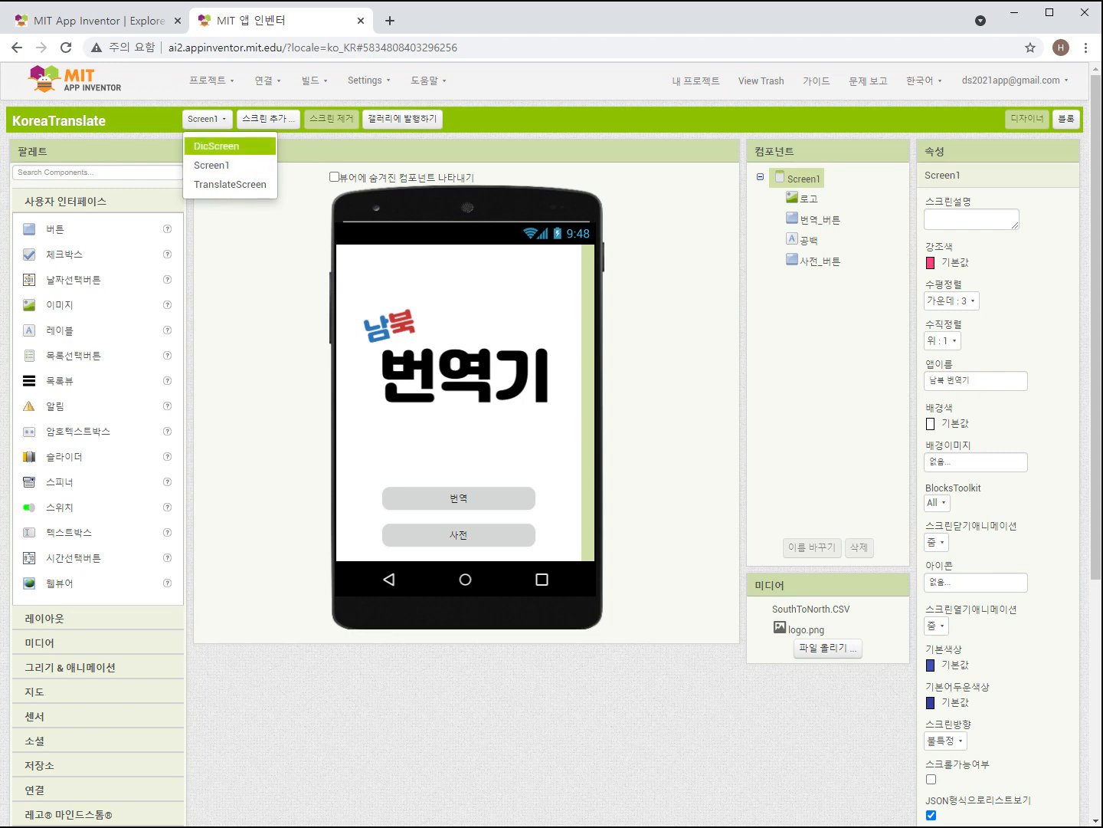
click(217, 146)
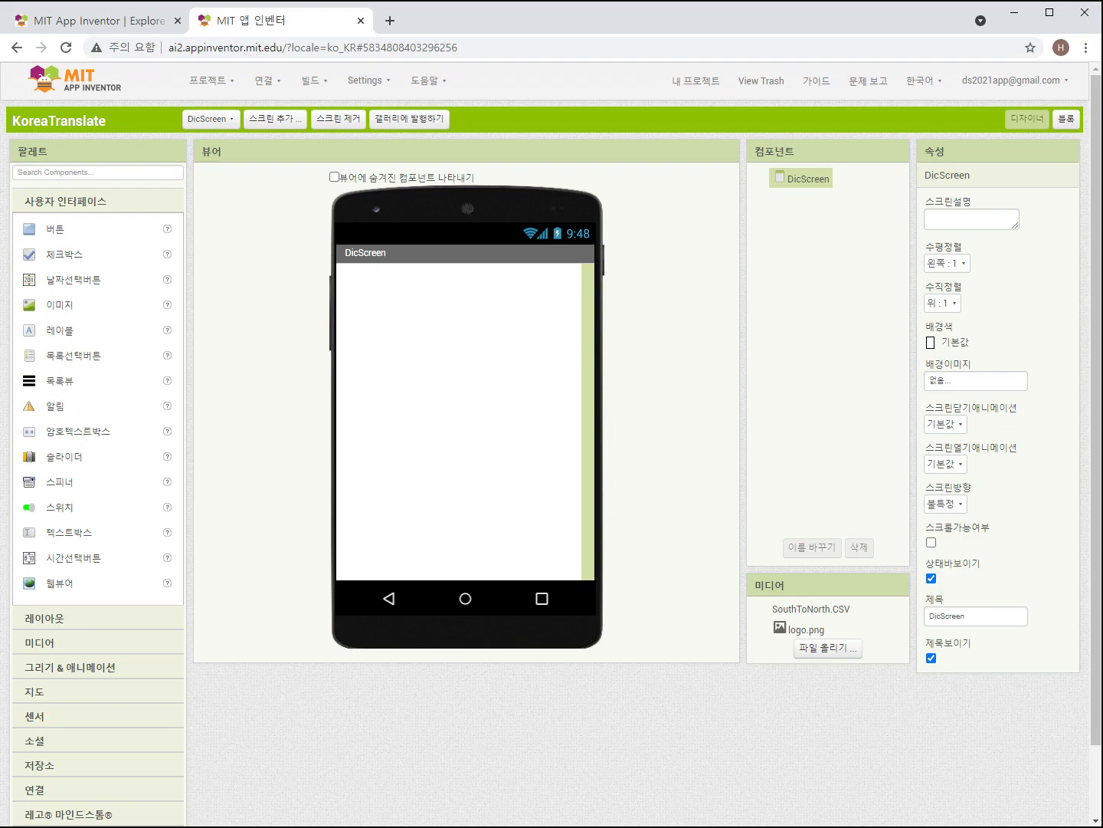
double_click(948, 616)
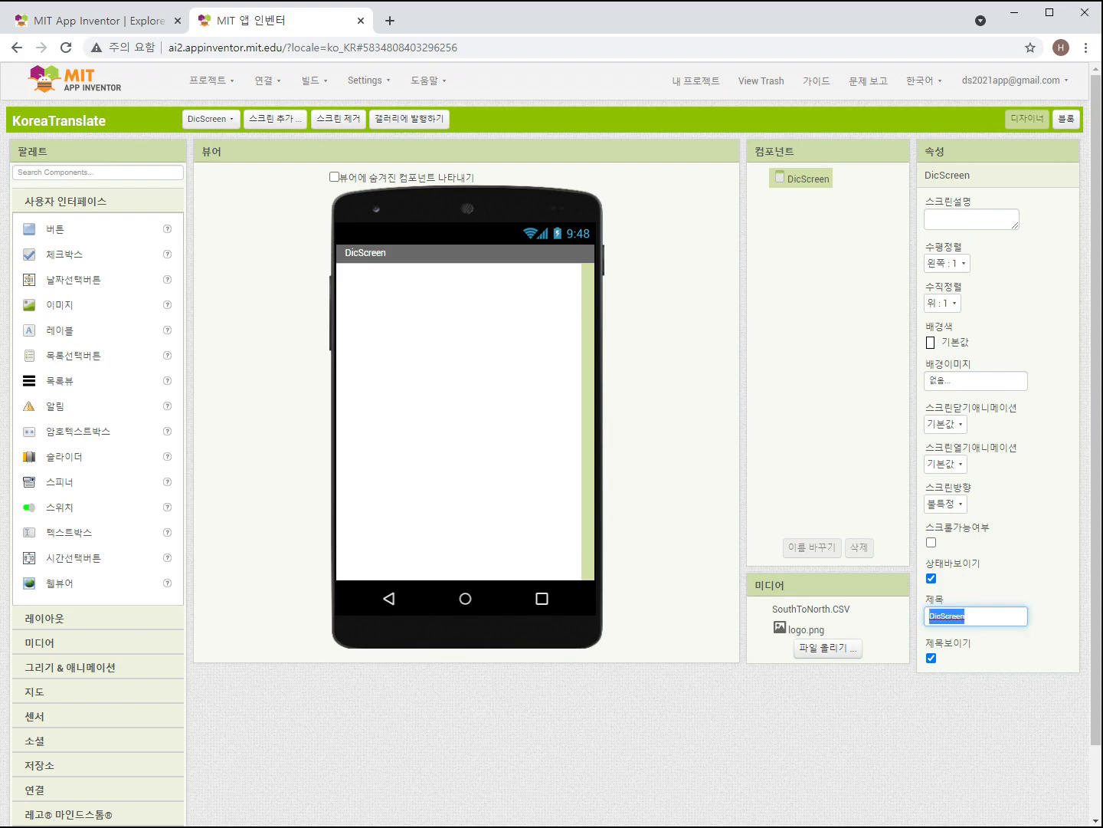
text(ska)
key(BackSpace)
key(BackSpace)
key(BackSpace)
text(사제)
key(Return)
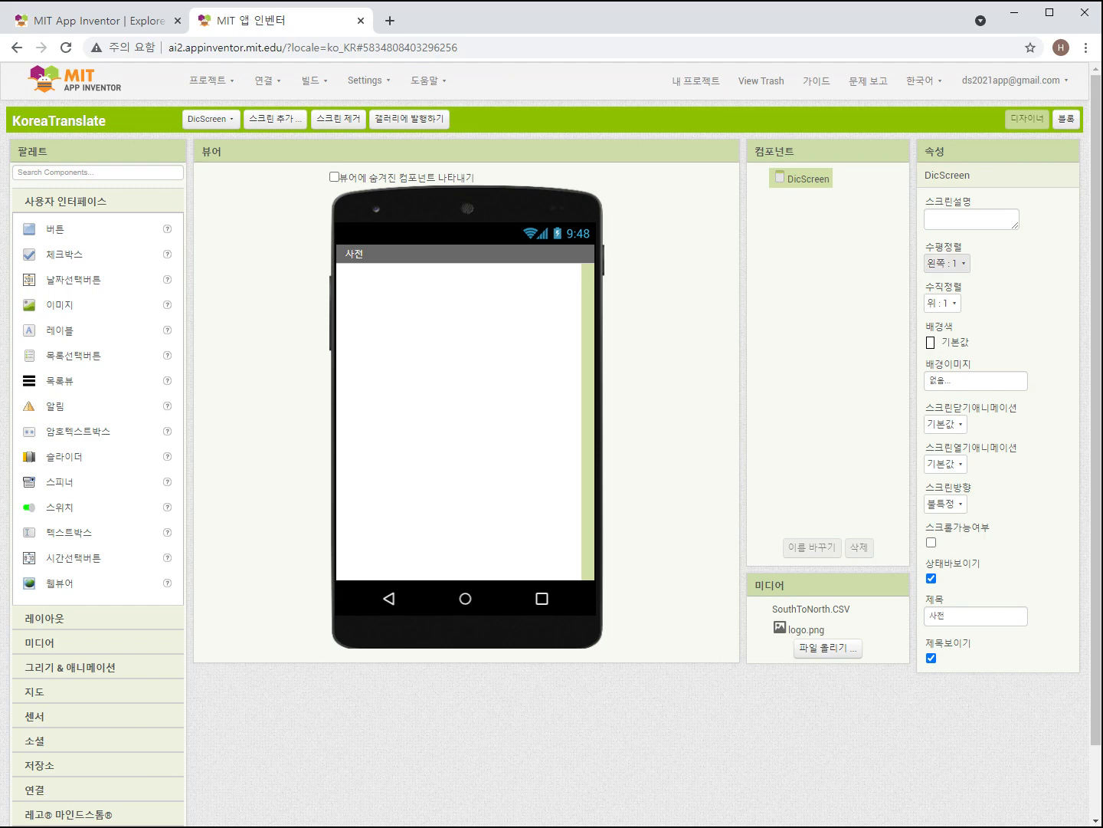
Step: Set DicScreen's horizontal alignment to 가운데 : 3 and its background colour to 회색
click(946, 263)
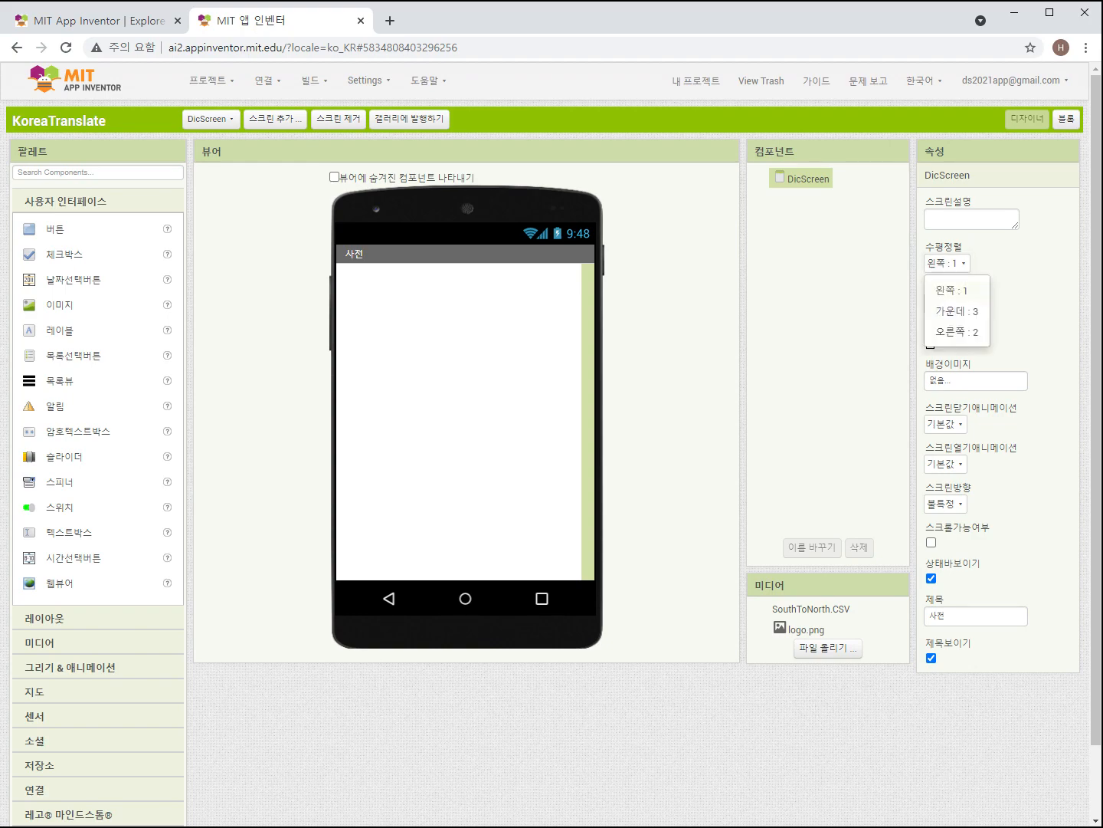
click(950, 310)
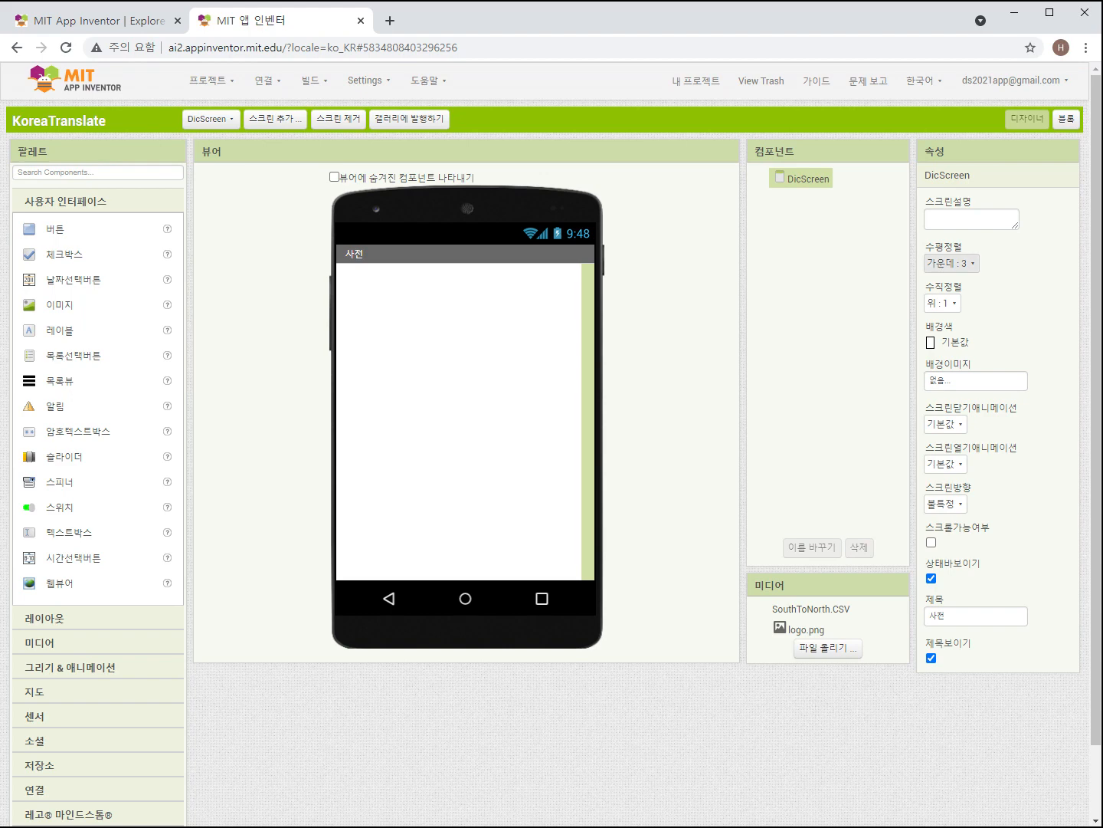
click(948, 341)
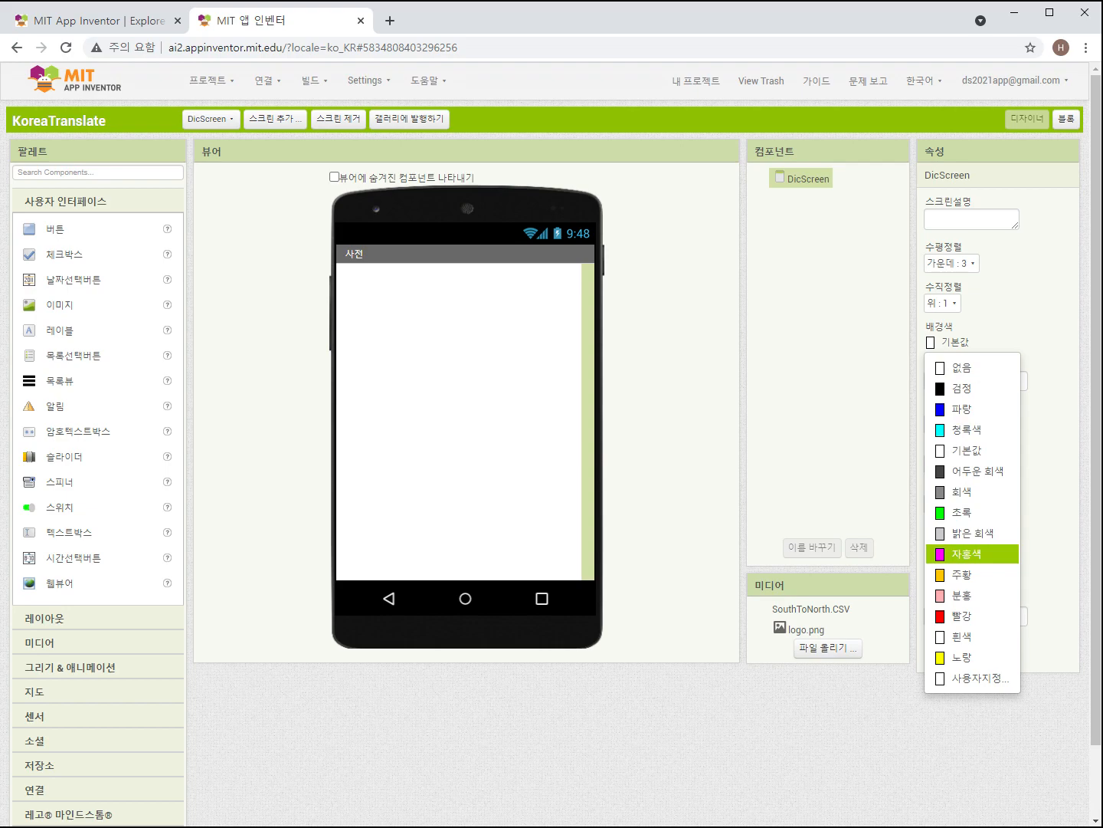
click(962, 491)
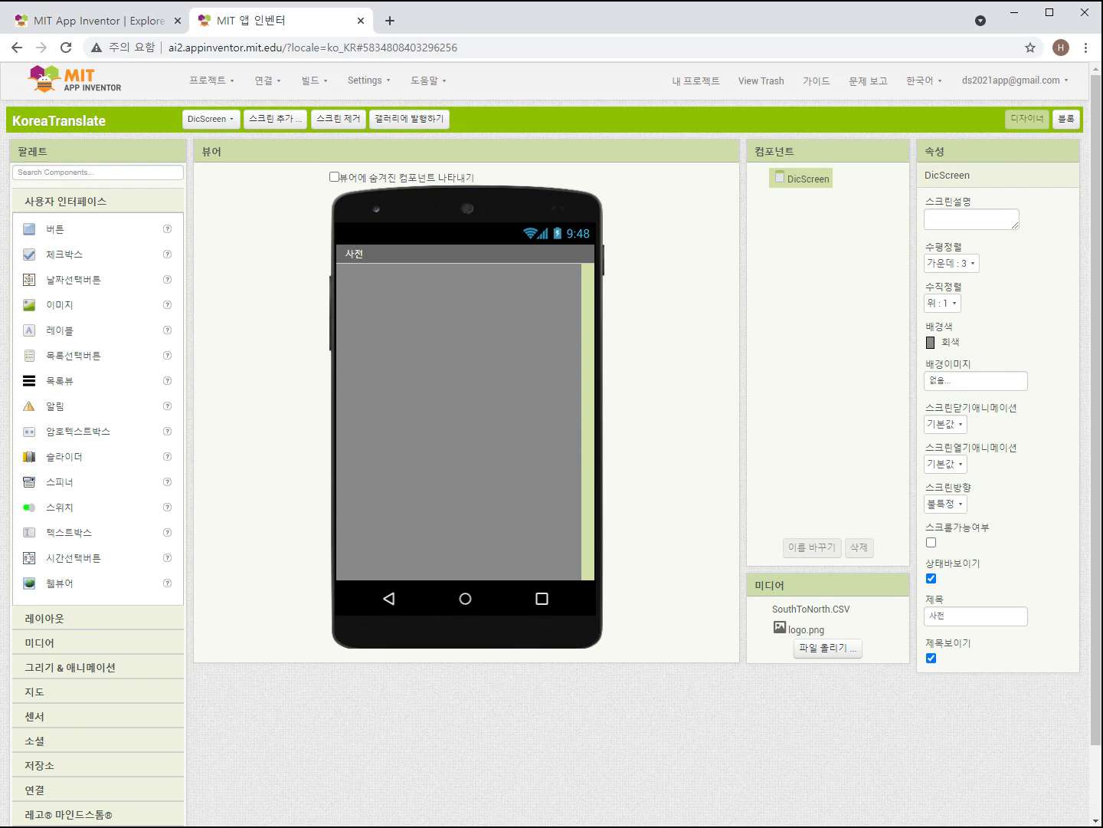
Step: Set DicScreen's closing animation to 줌 and its opening animation to the Fade option
click(946, 423)
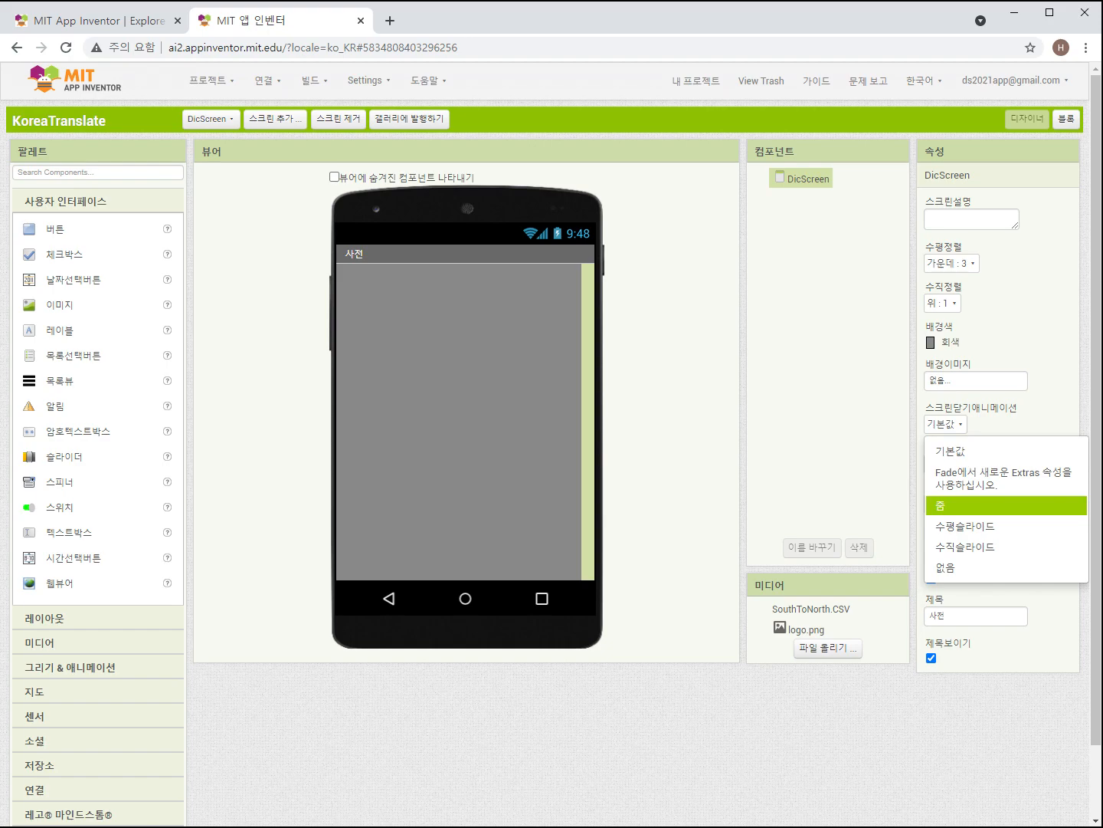
click(940, 505)
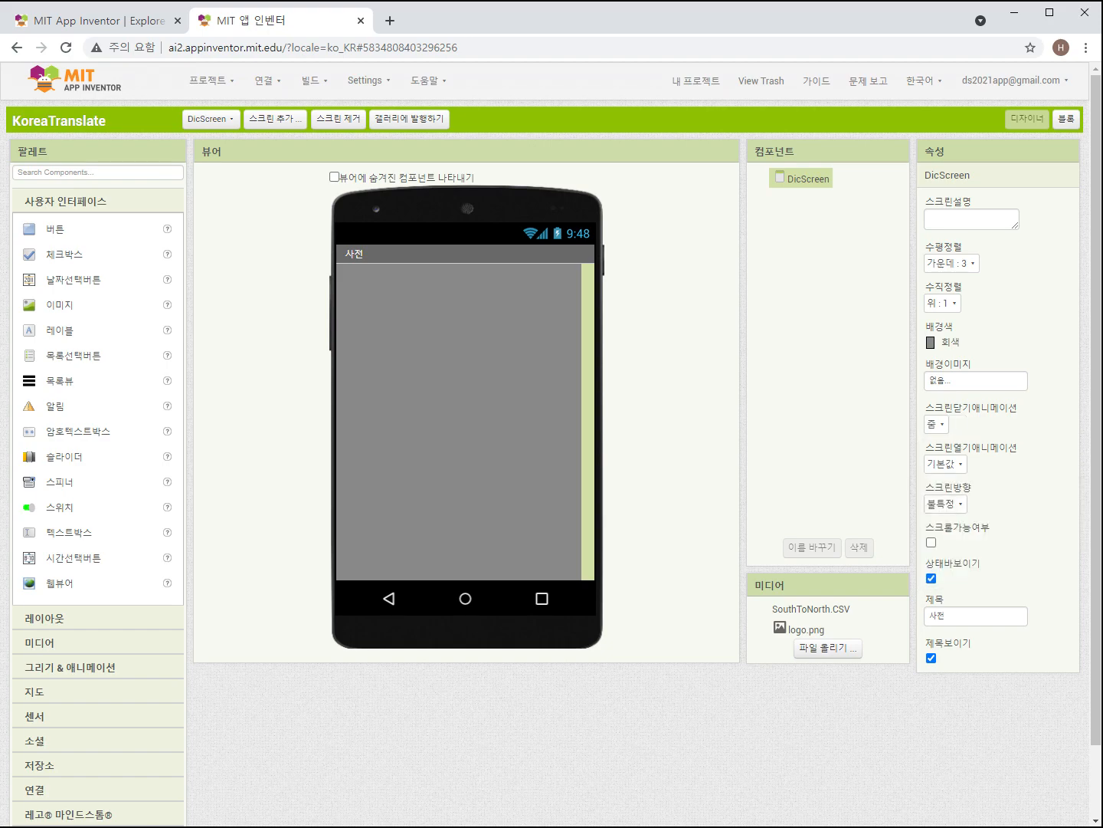
click(944, 463)
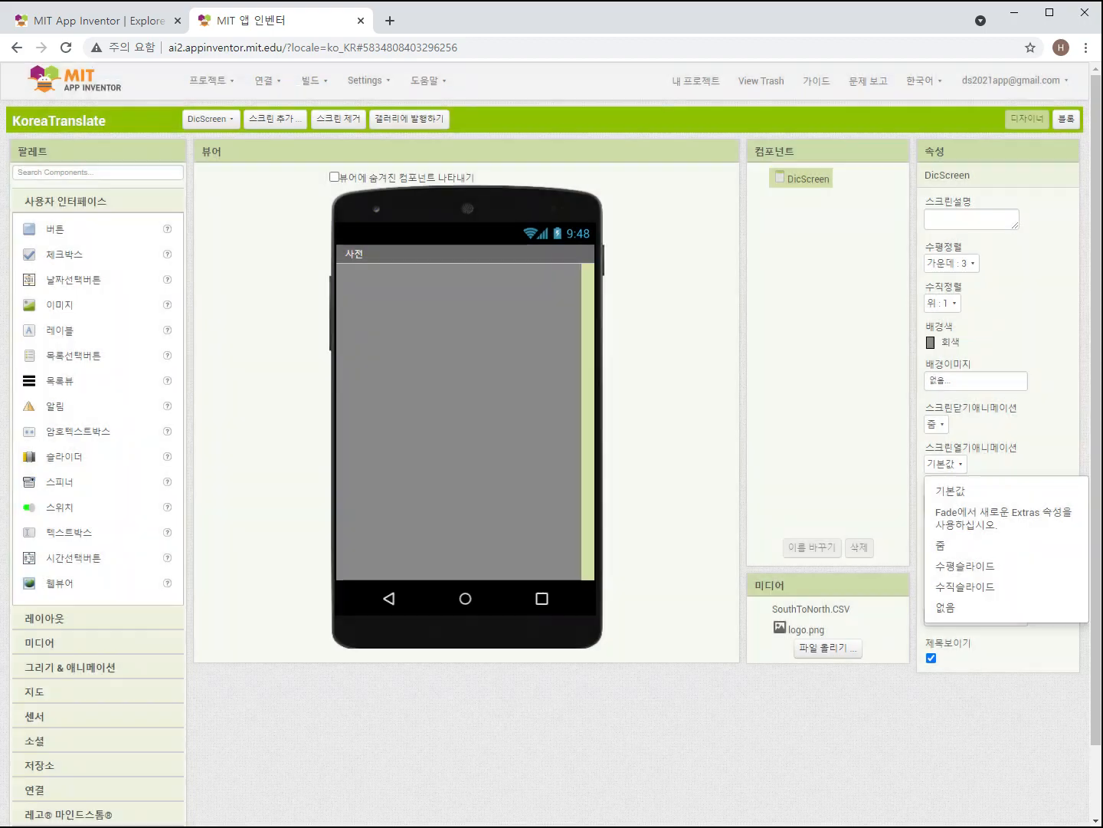
click(435, 459)
click(941, 546)
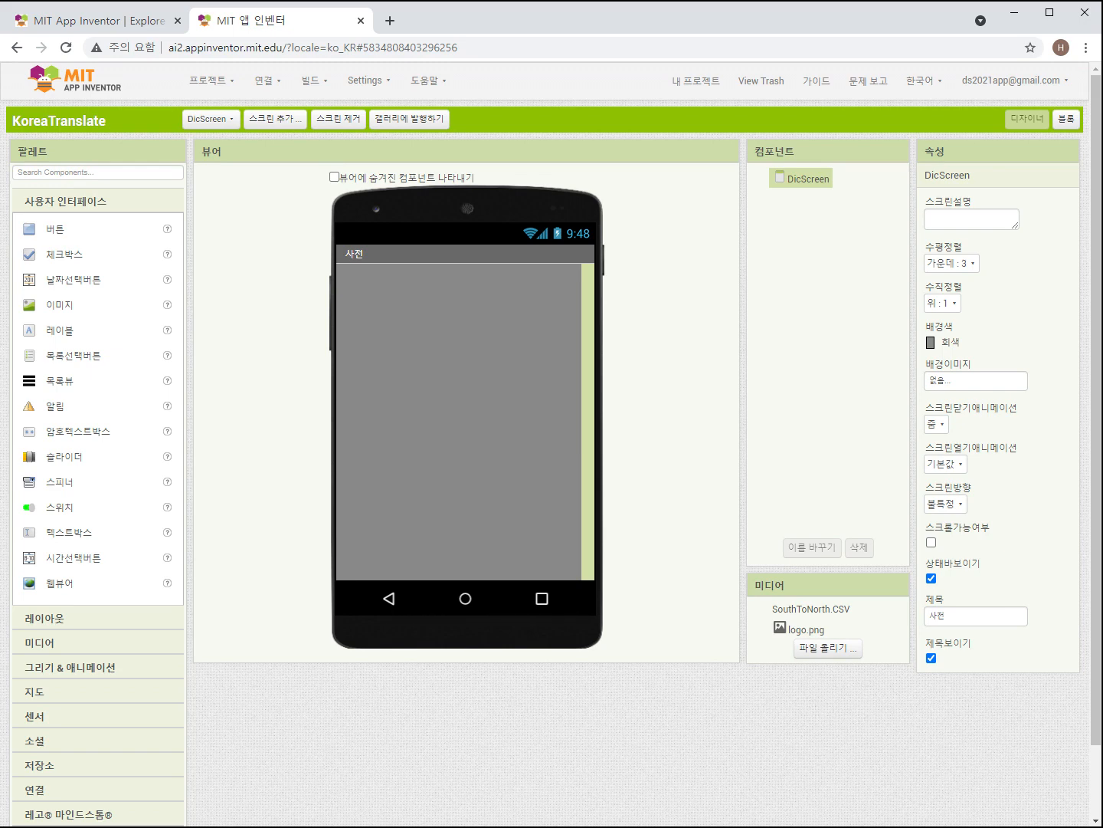
click(946, 463)
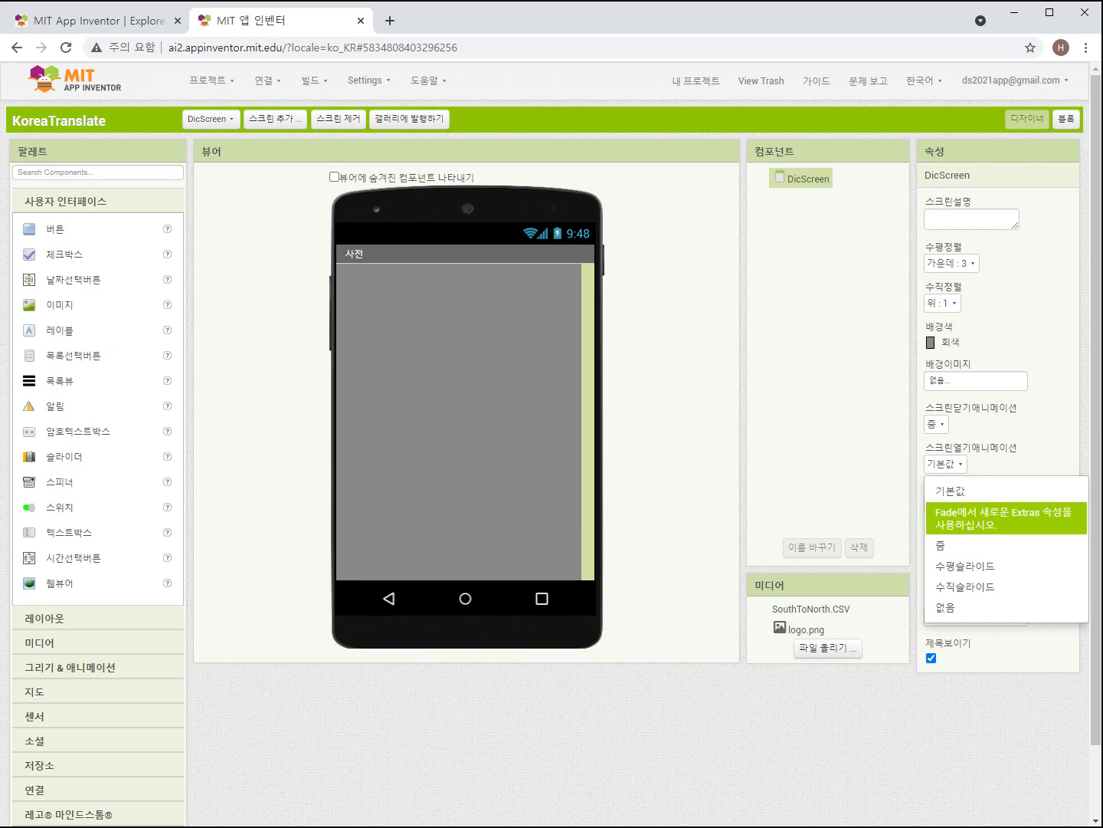
click(1004, 518)
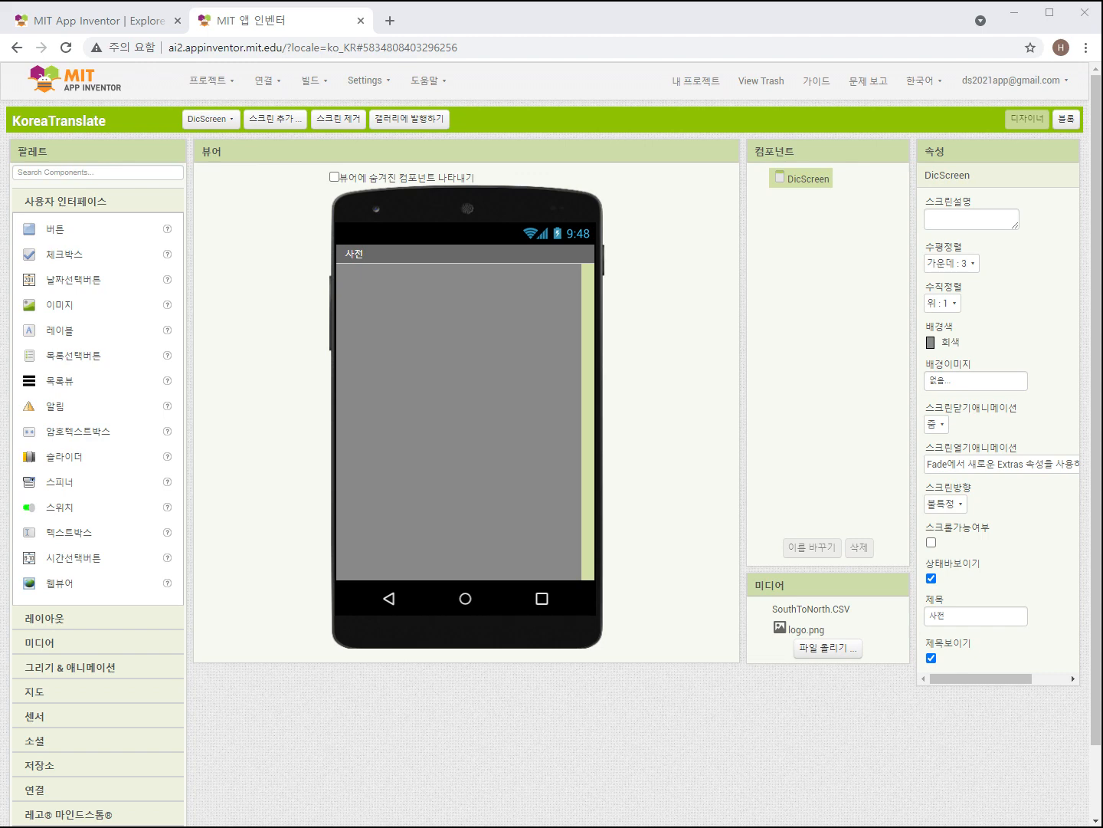
Step: Add a horizontal arrangement (수평배치) to DicScreen and rename it 탭_수평배치
click(44, 618)
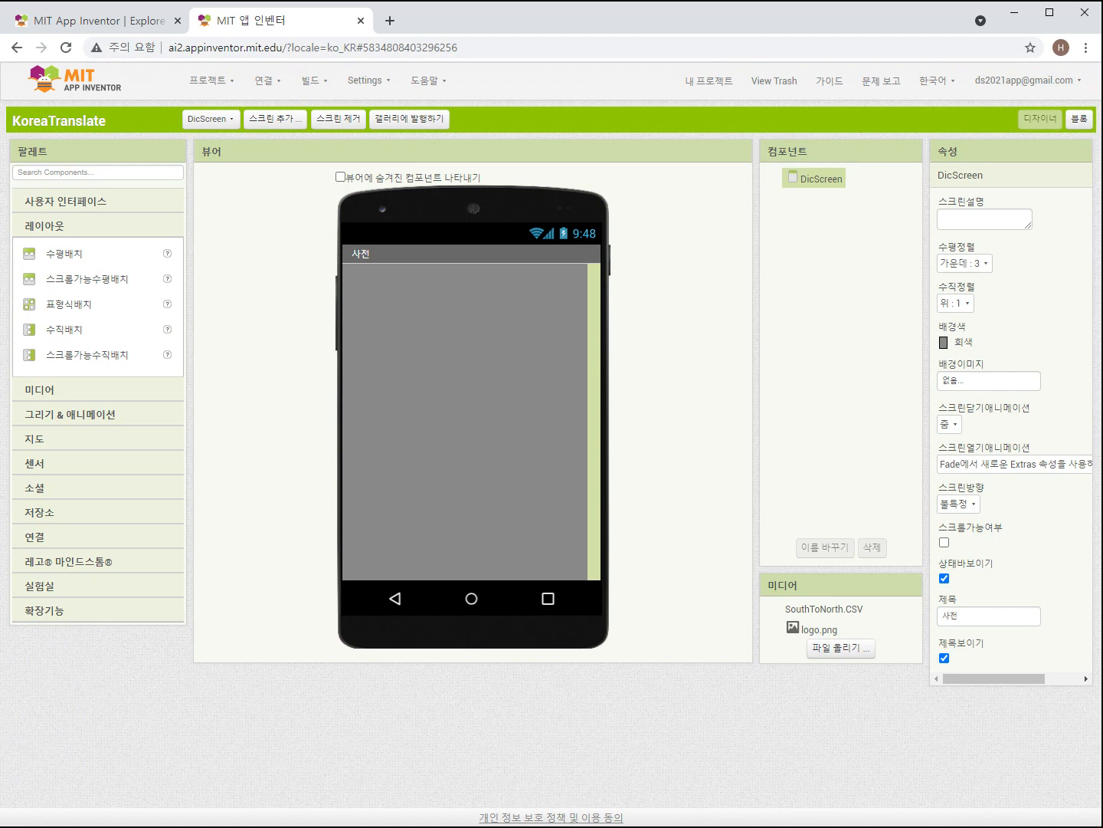
drag(61, 253, 423, 311)
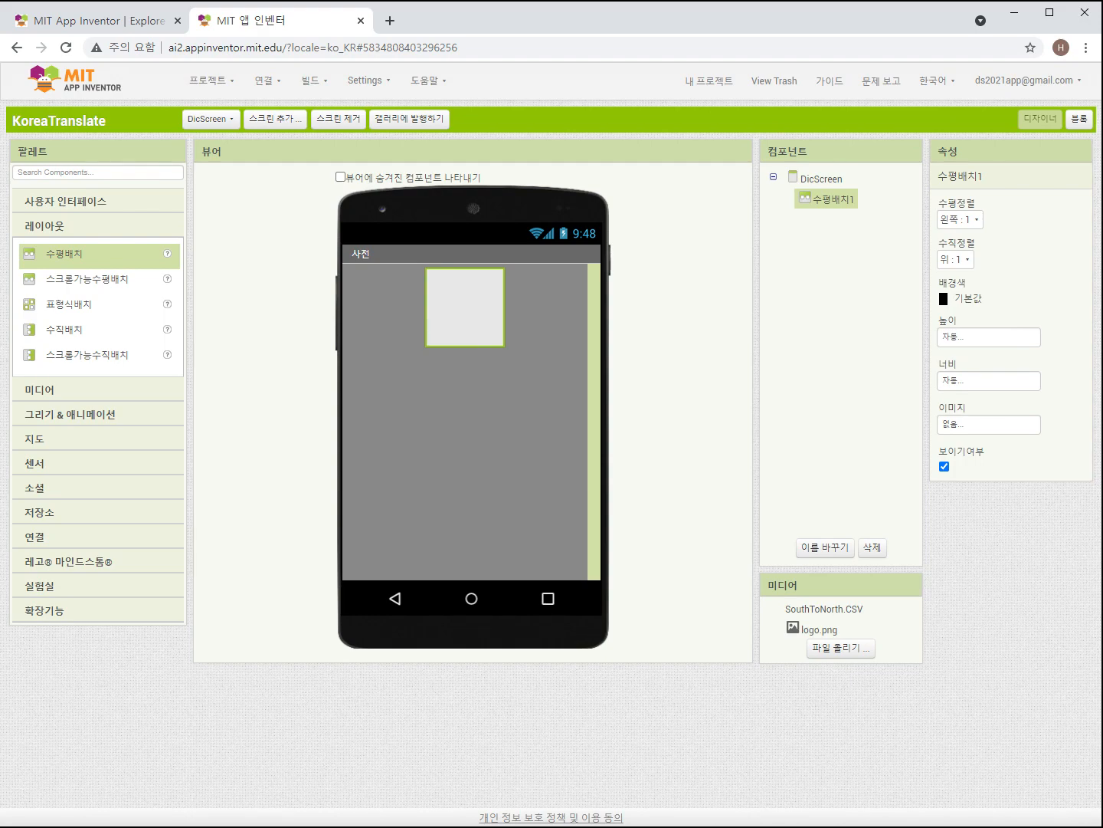
click(825, 546)
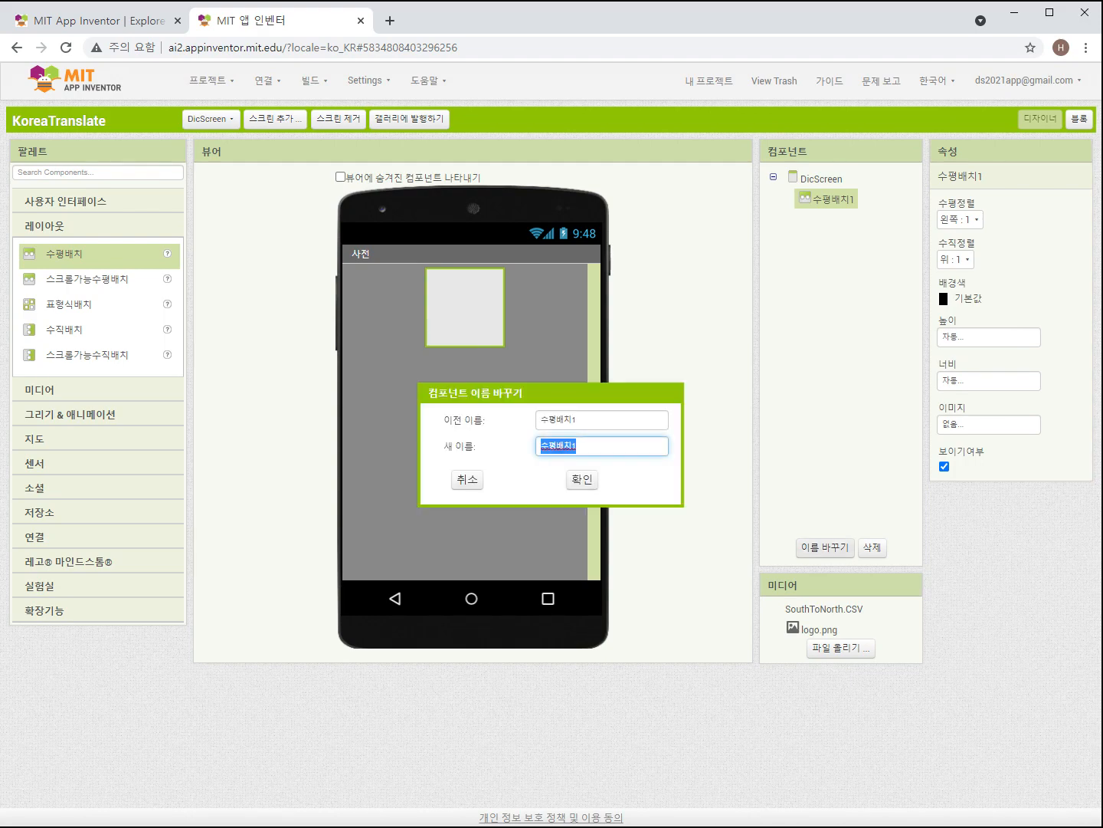
text(탭)
text( 수페)
text(평배치)
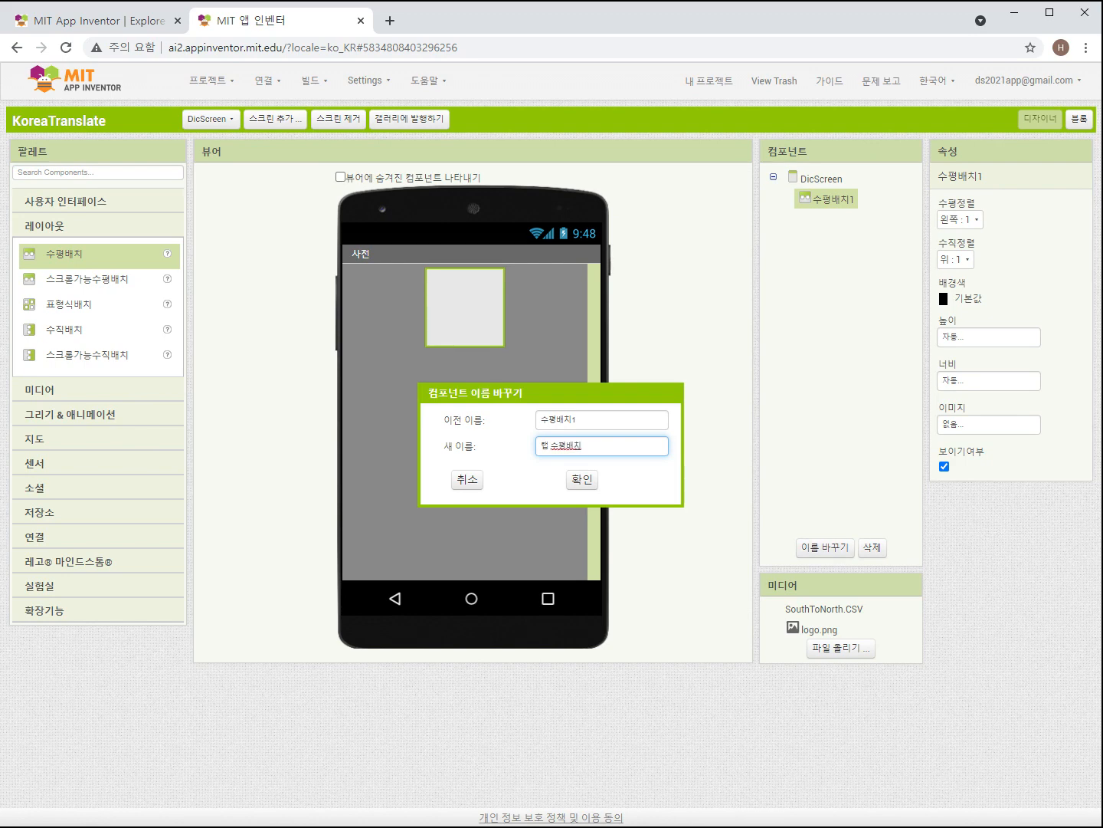
click(582, 479)
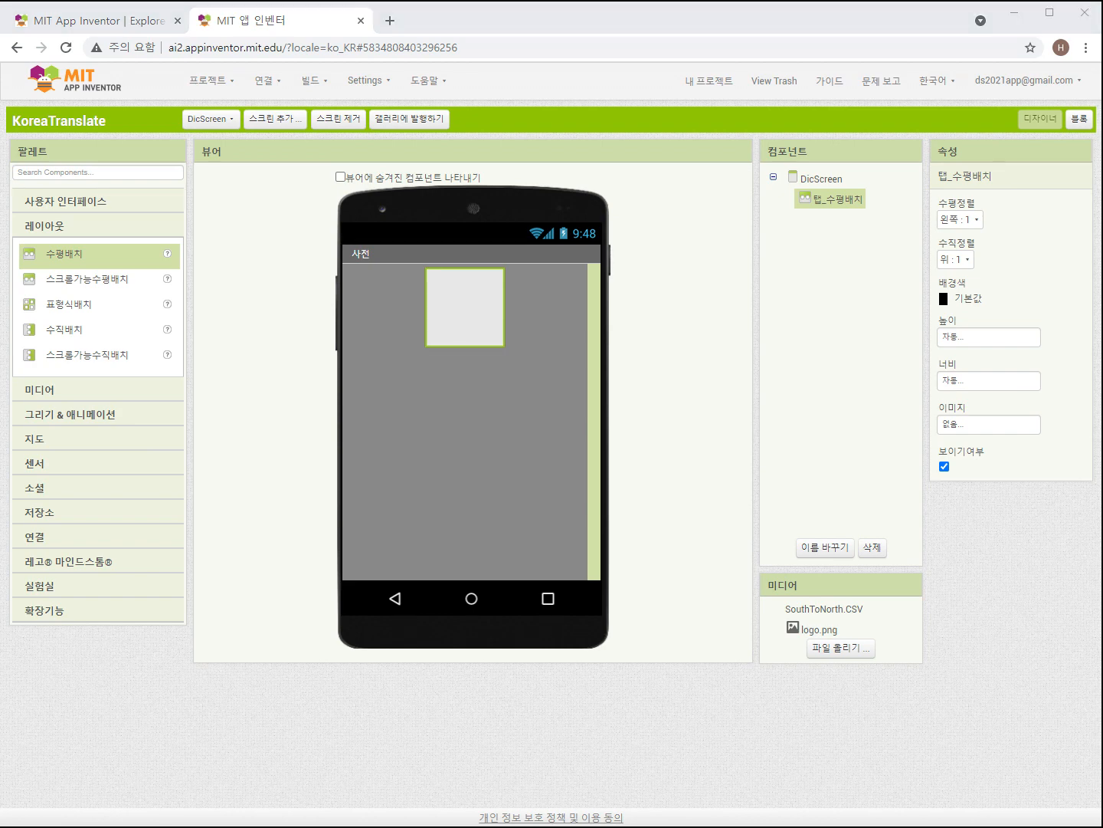
Step: Set the height of 탭_수평배치 to 75 pixels and its width to 부모 요소에 맞추기
click(988, 337)
click(971, 368)
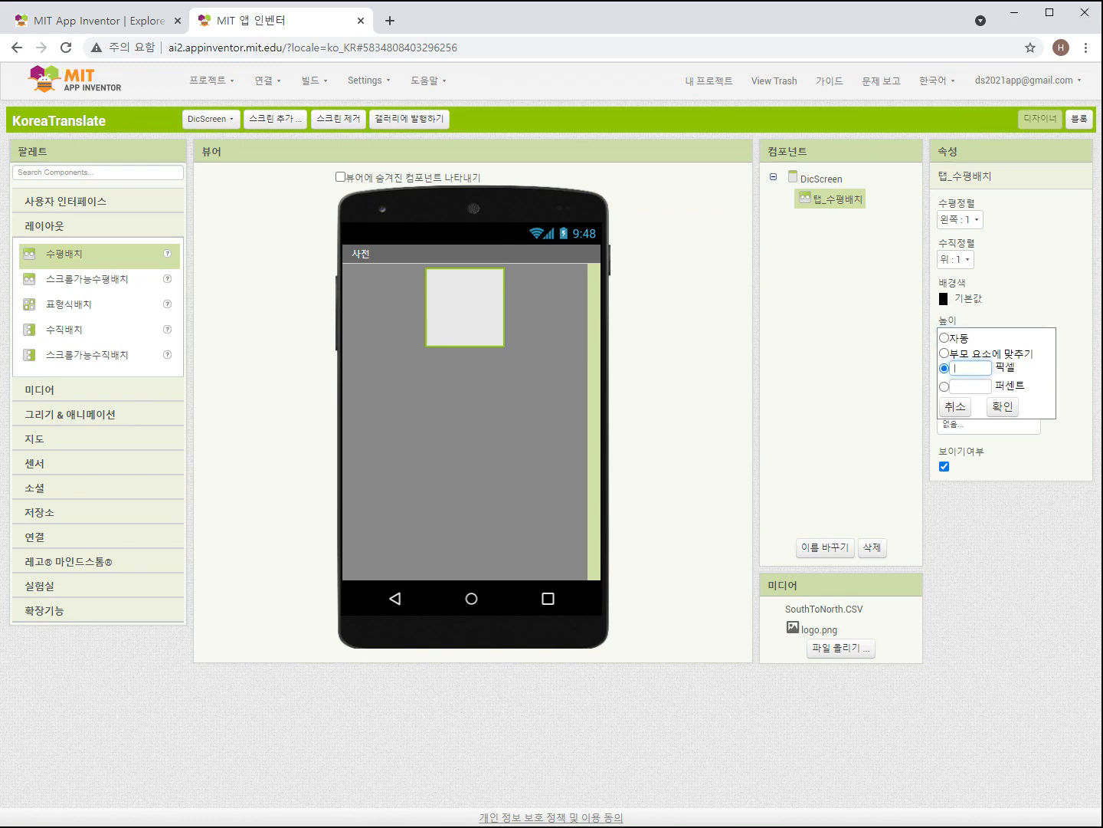
text(ㄱ)
text(5)
click(1002, 406)
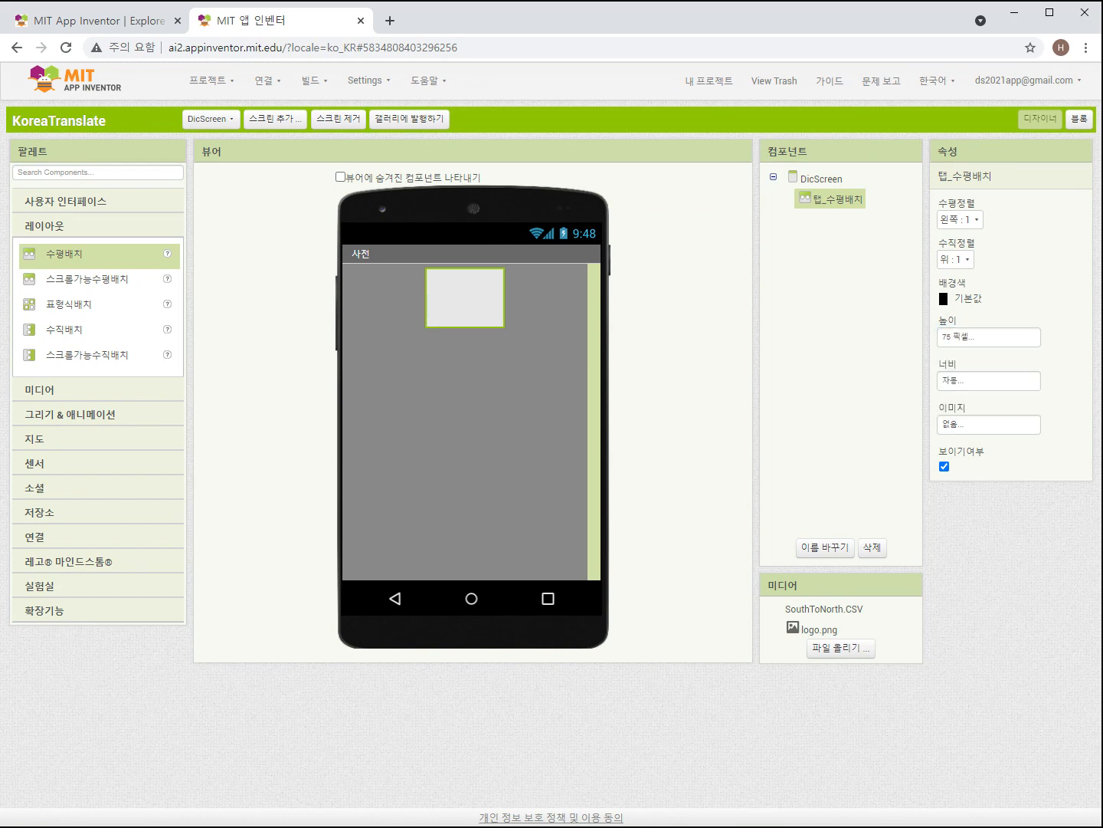
click(988, 381)
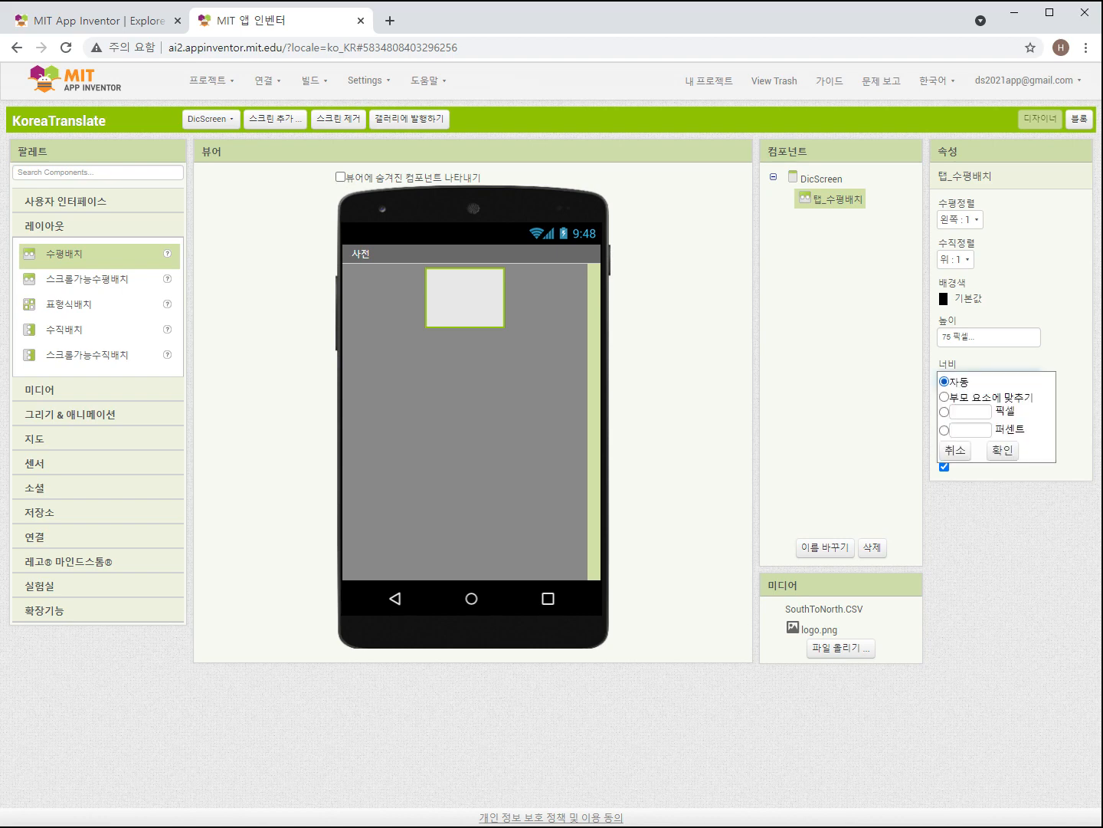
click(945, 397)
click(1002, 450)
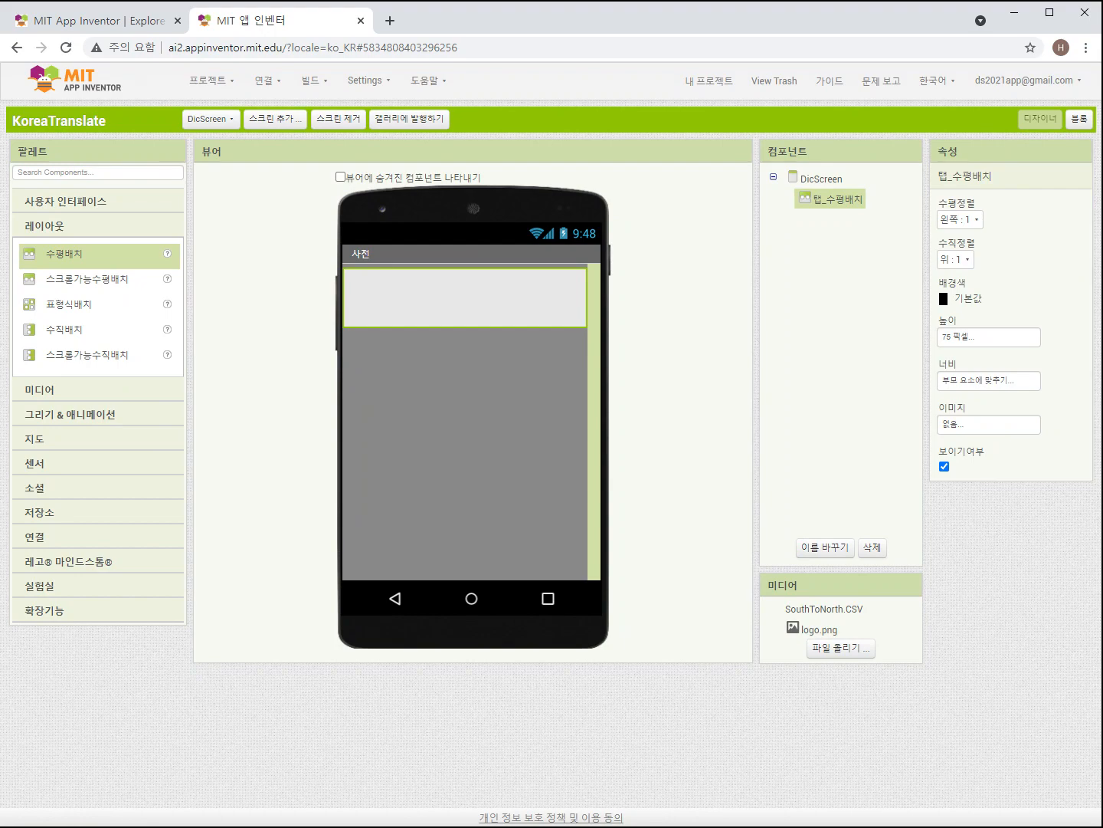
Step: Place two buttons side by side inside 탭_수평배치
click(66, 201)
drag(53, 228, 372, 301)
drag(53, 229, 446, 272)
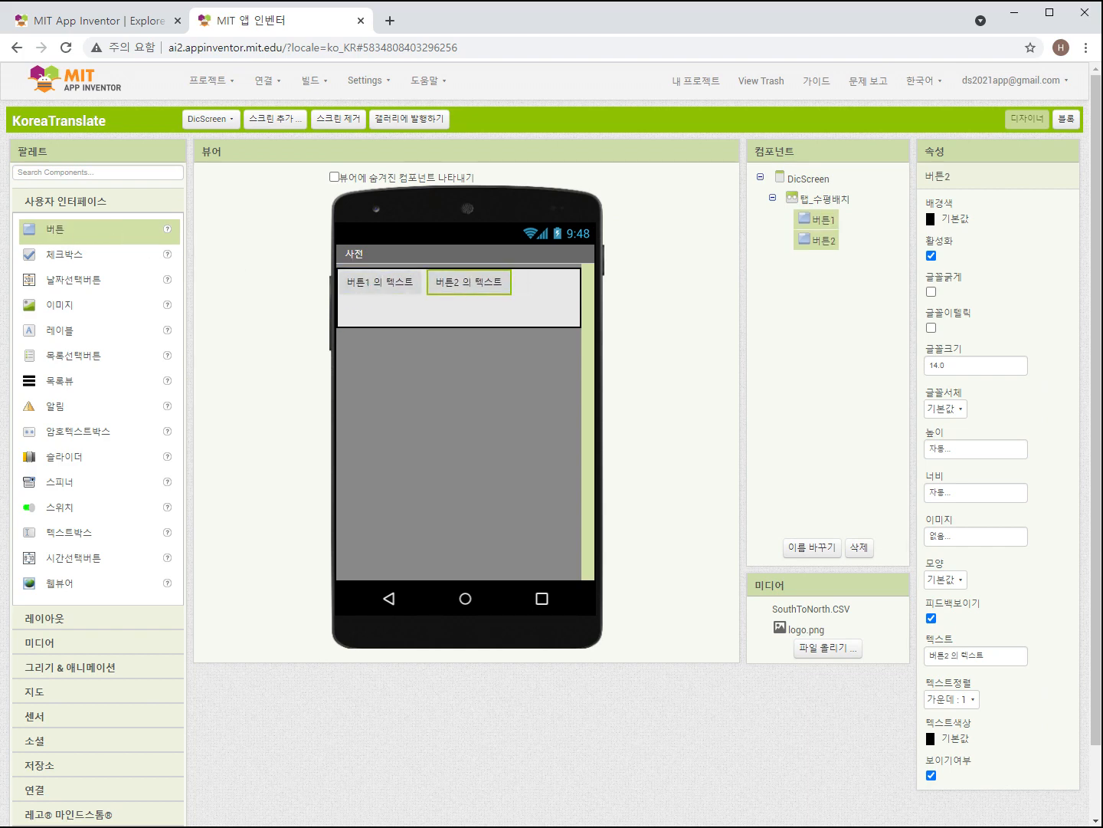
Step: Rename the first button in 탭_수평배치 as 번역탭
click(823, 220)
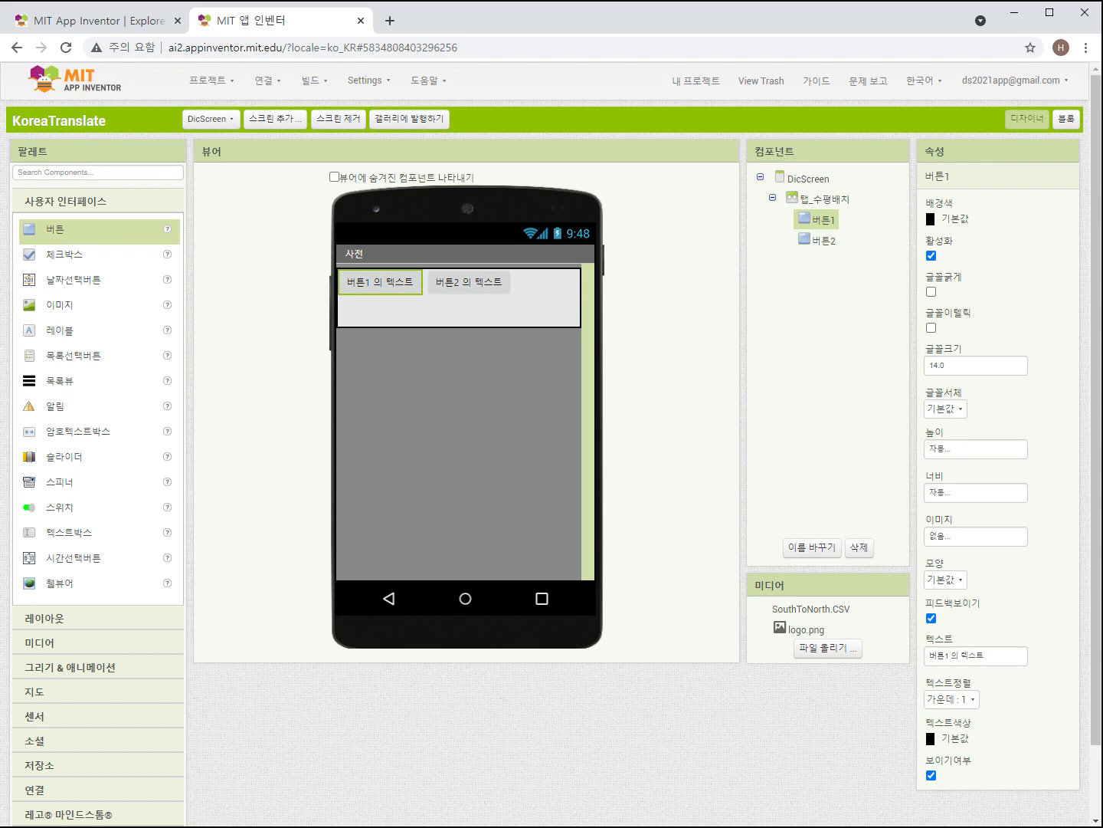
click(812, 546)
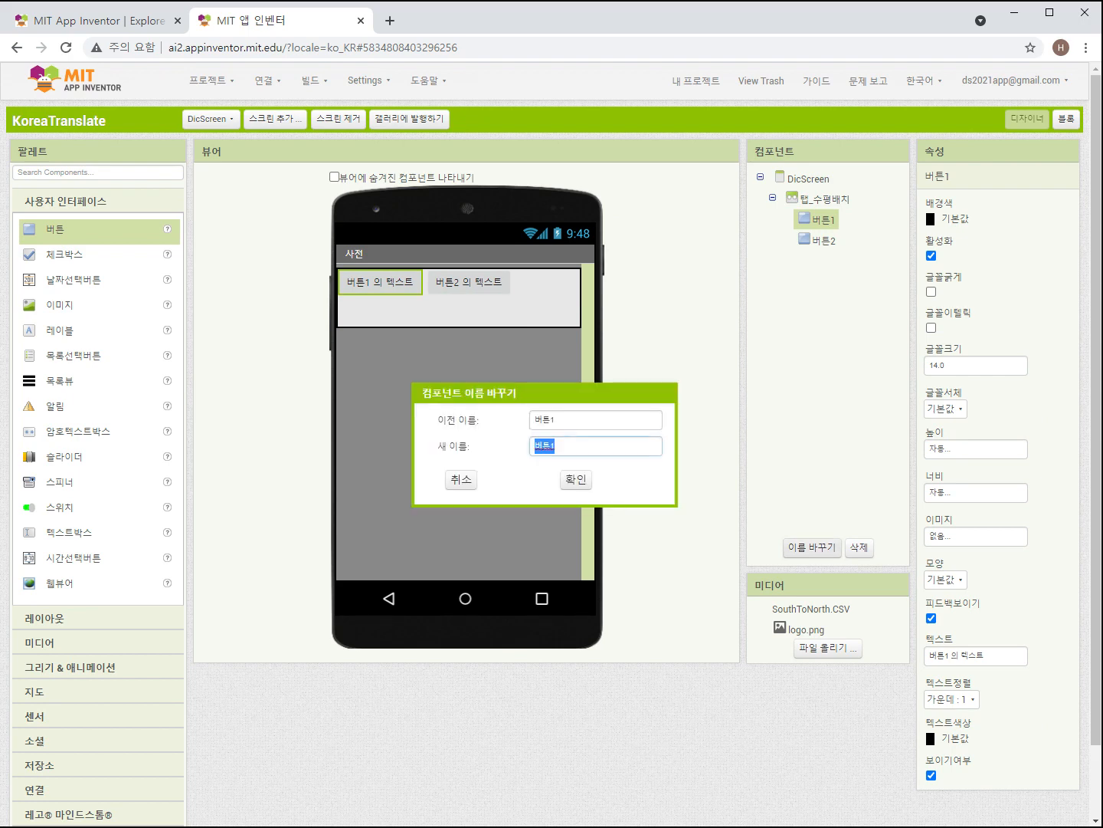
text(번역티ㄱ)
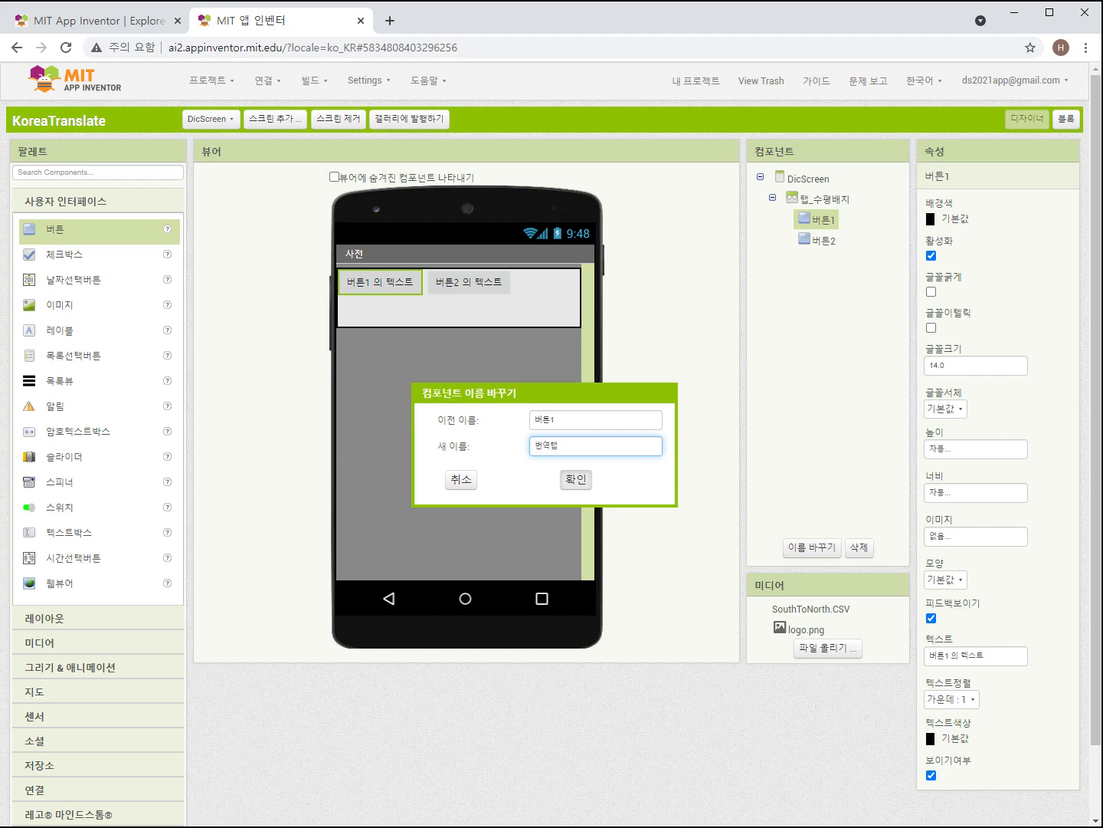
click(576, 479)
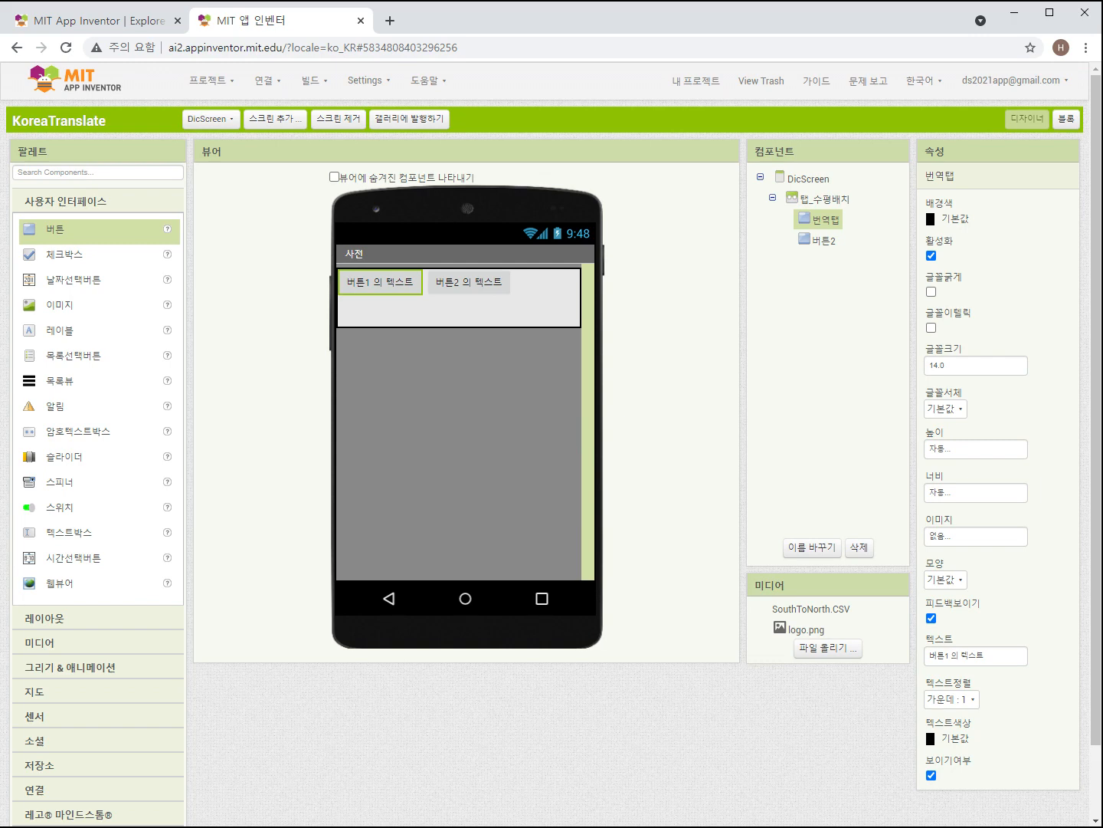
Step: Set the font size of the 번역탭 button to 20
click(941, 365)
text(20)
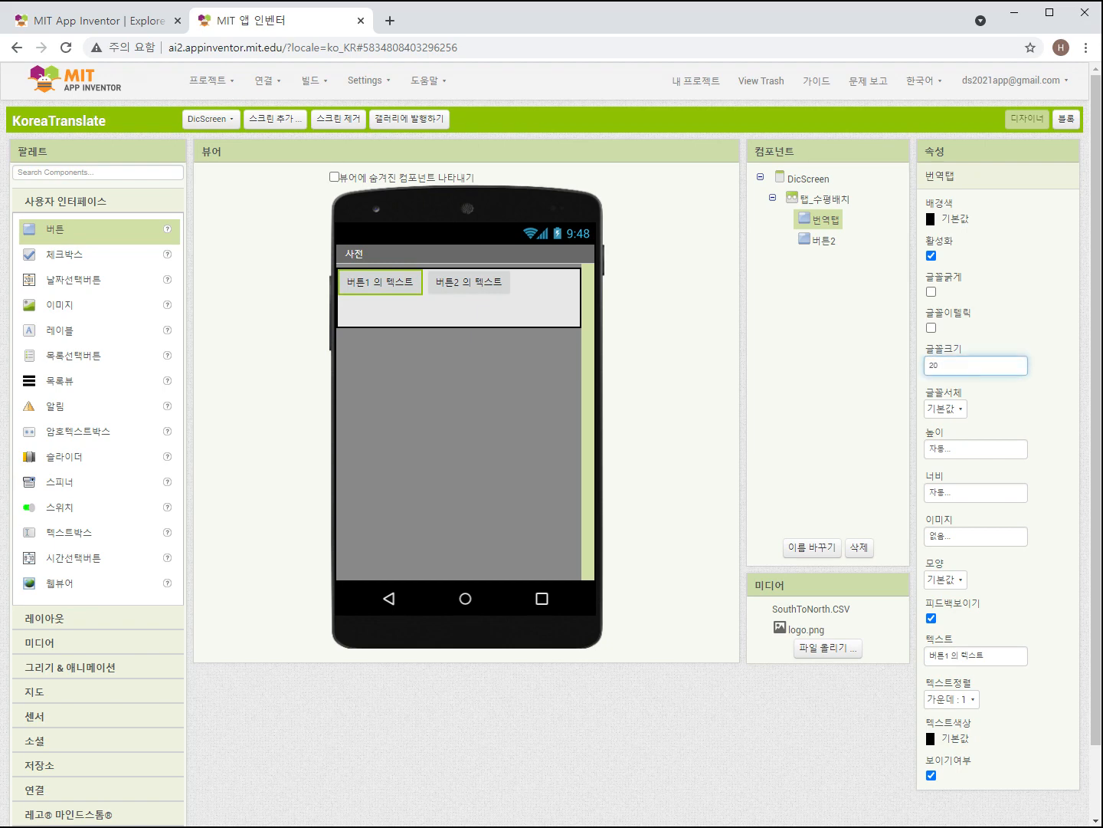
click(946, 449)
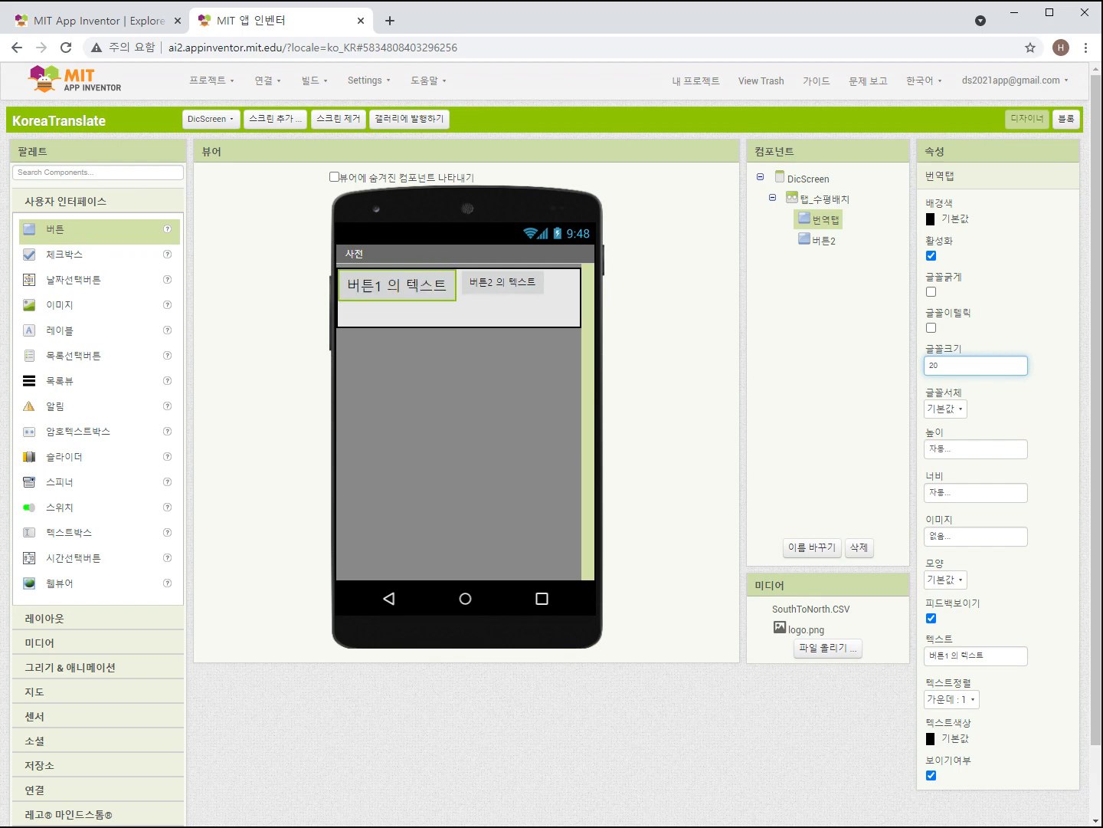
Step: Set both the height and the width of the 번역탭 button to 부모 요소에 맞추기
click(933, 465)
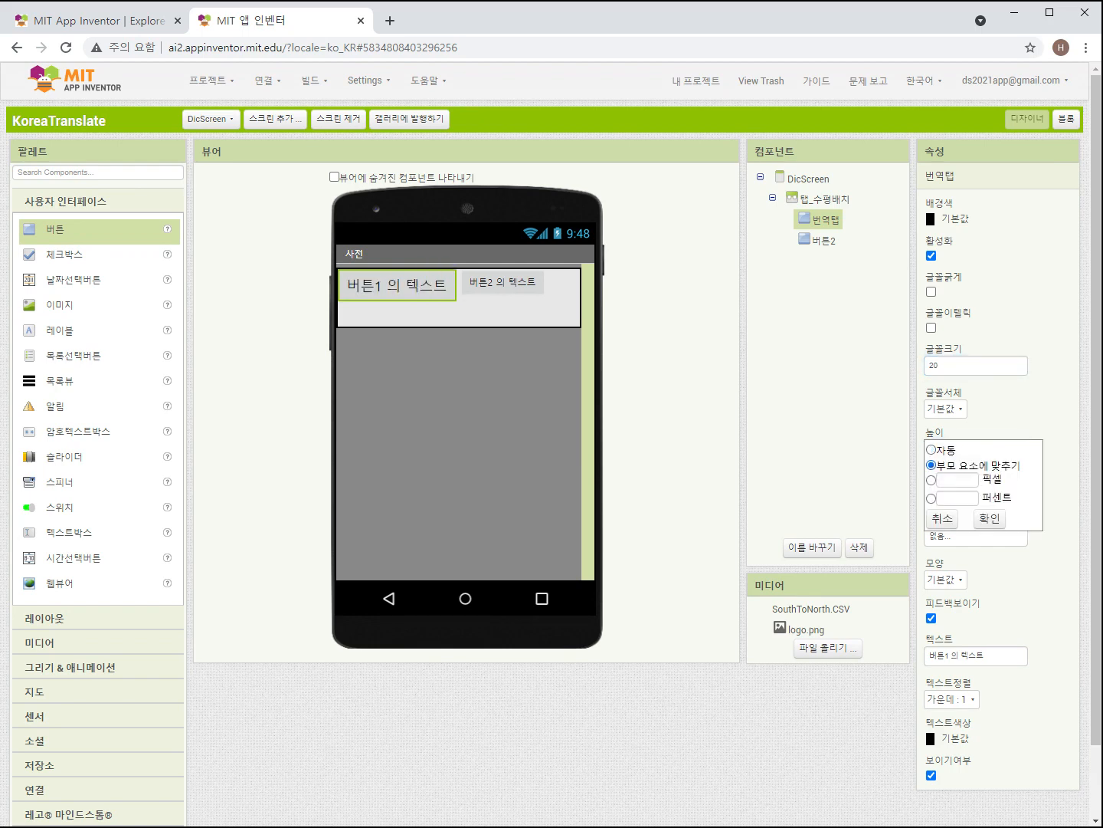
click(990, 518)
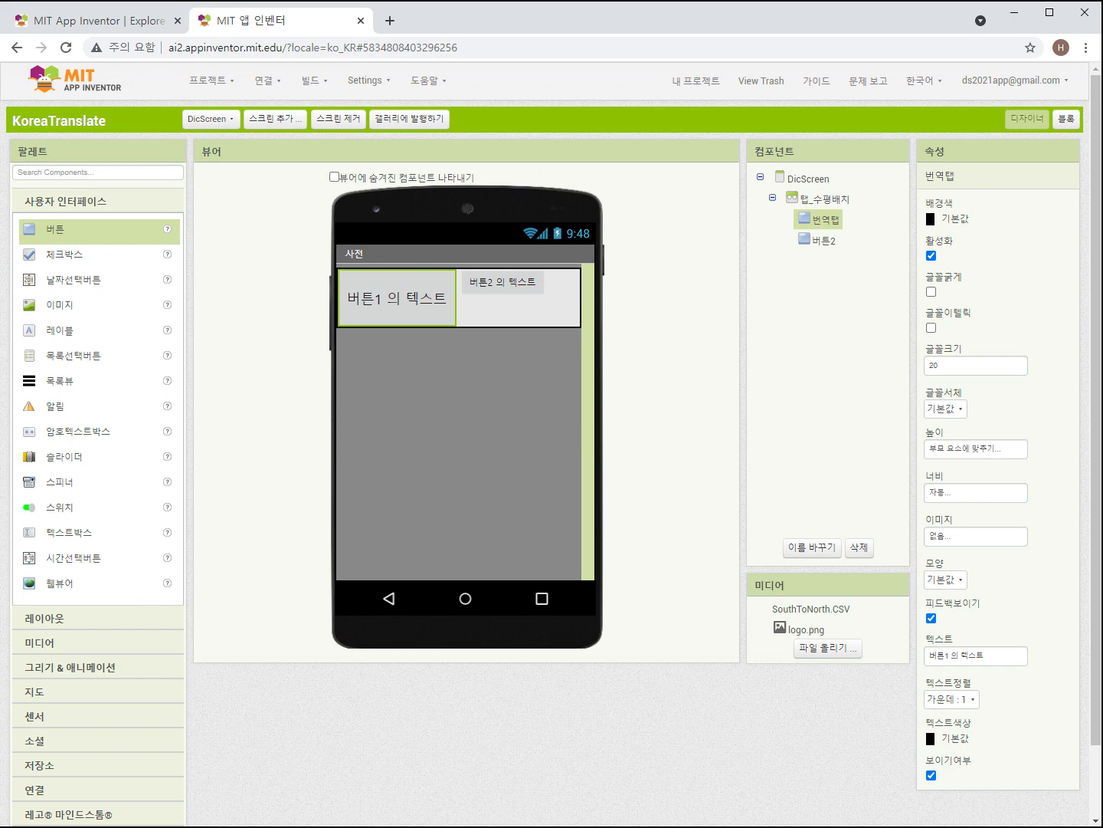
click(976, 493)
click(932, 508)
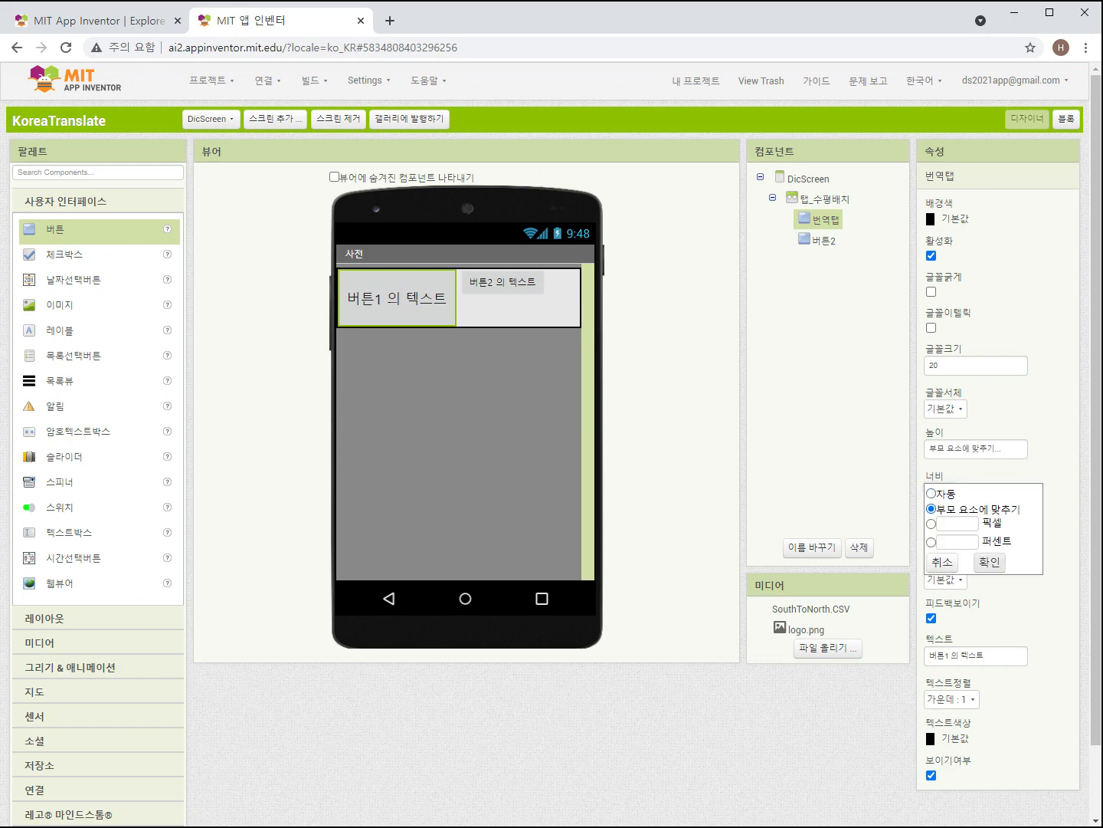
click(989, 562)
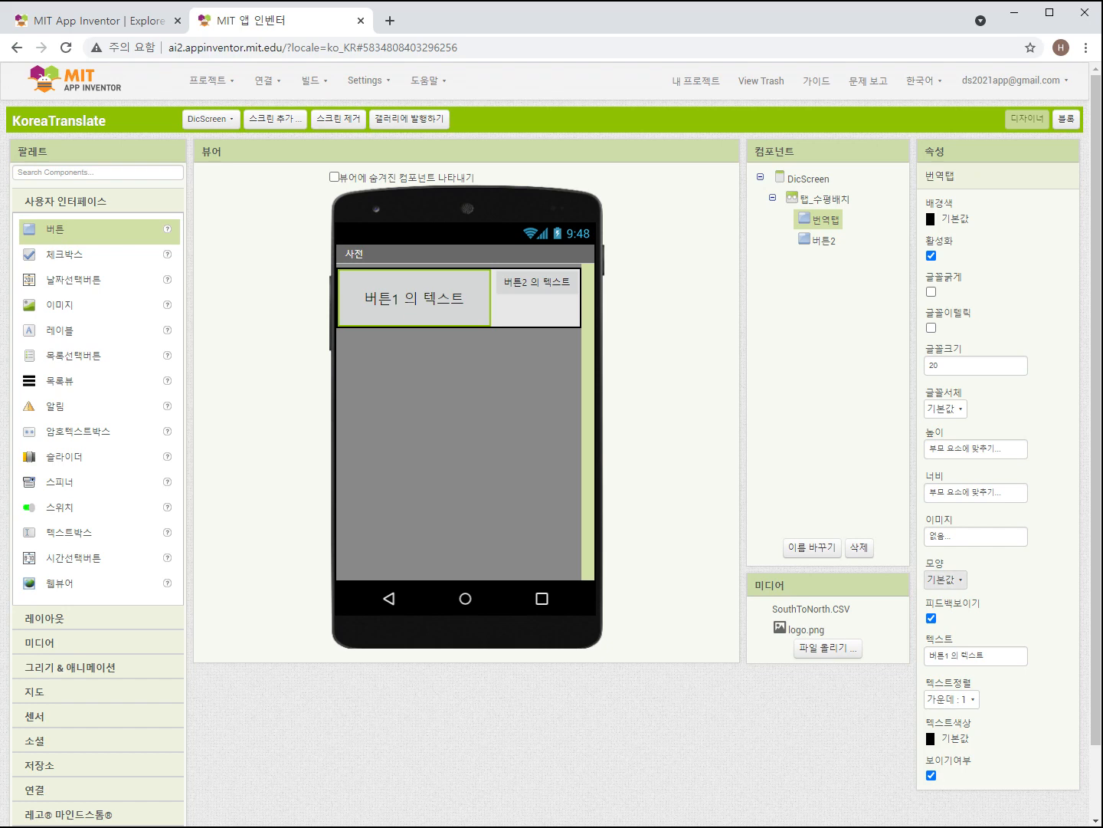
Step: Give the 번역탭 button the 직사각형 shape and change its text to 번역
click(945, 579)
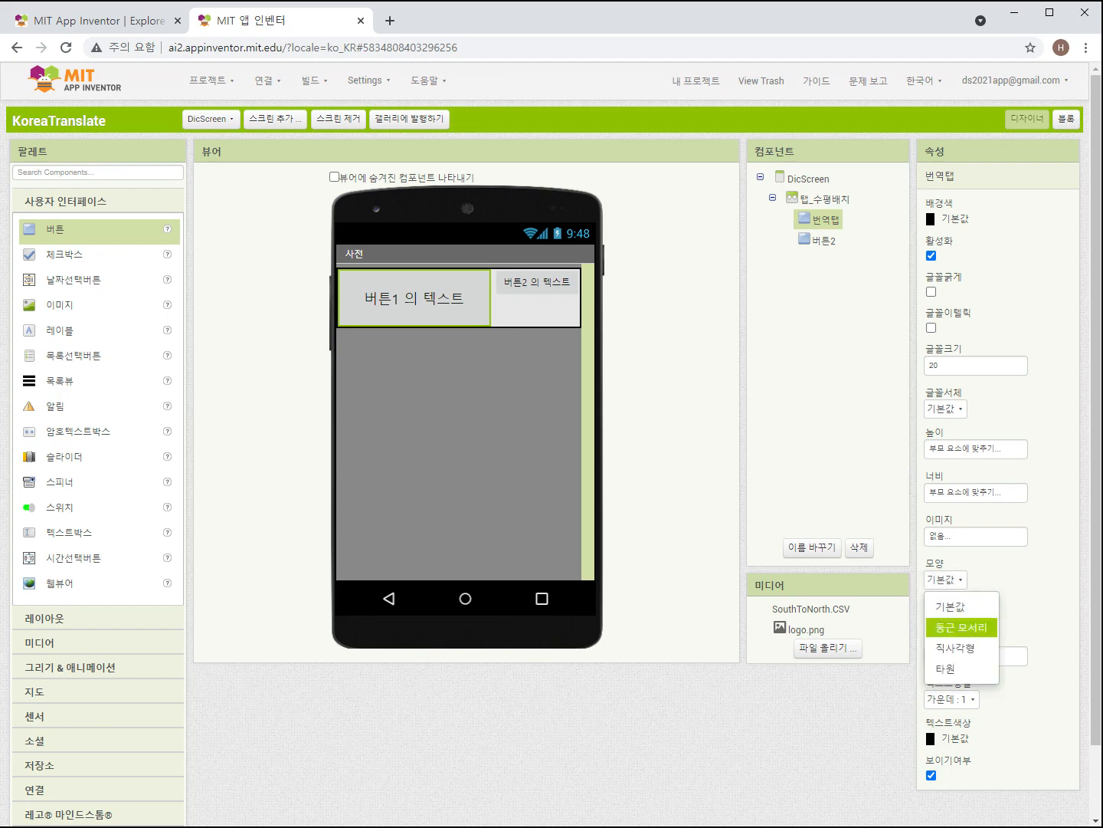
click(949, 648)
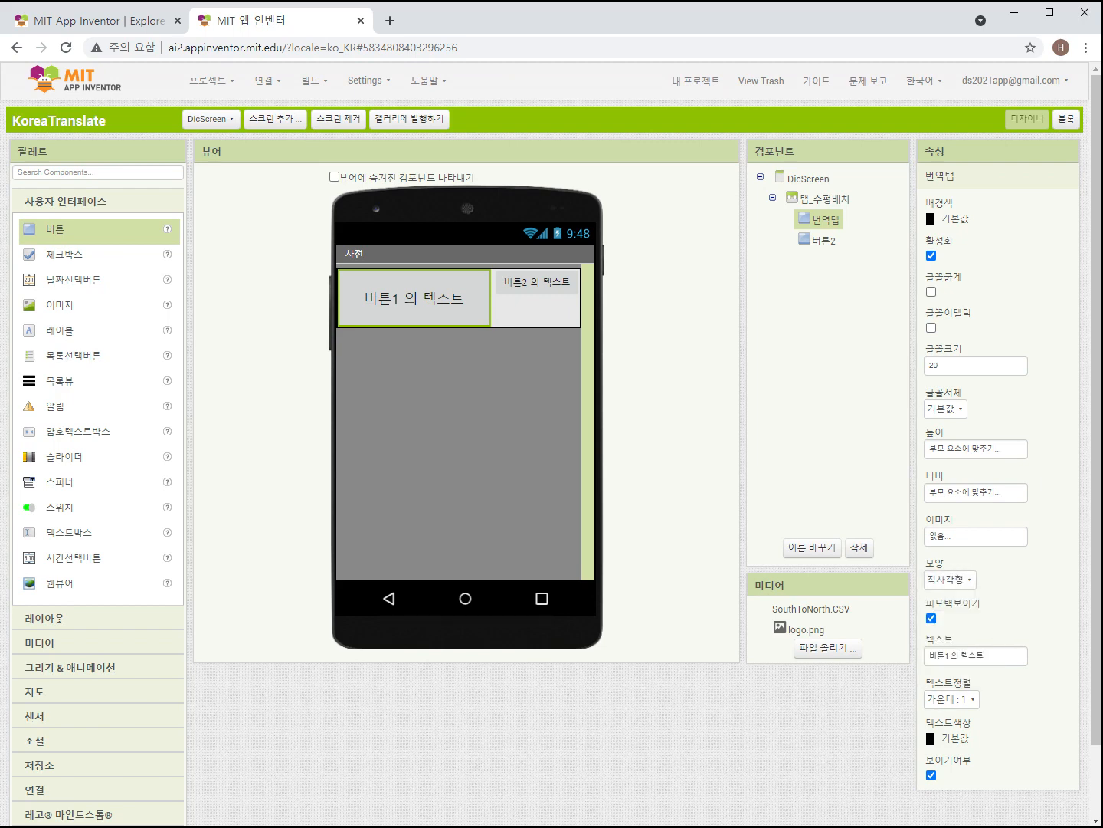
drag(988, 656, 927, 656)
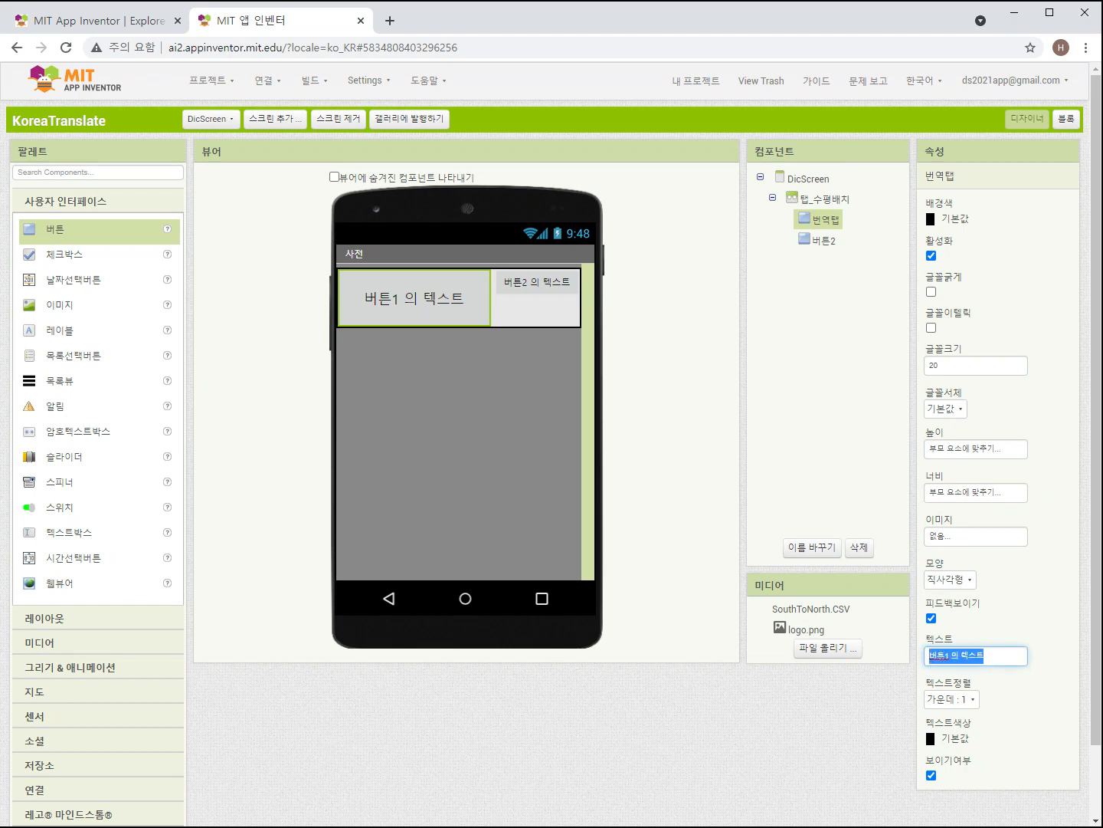
text(번역)
key(Return)
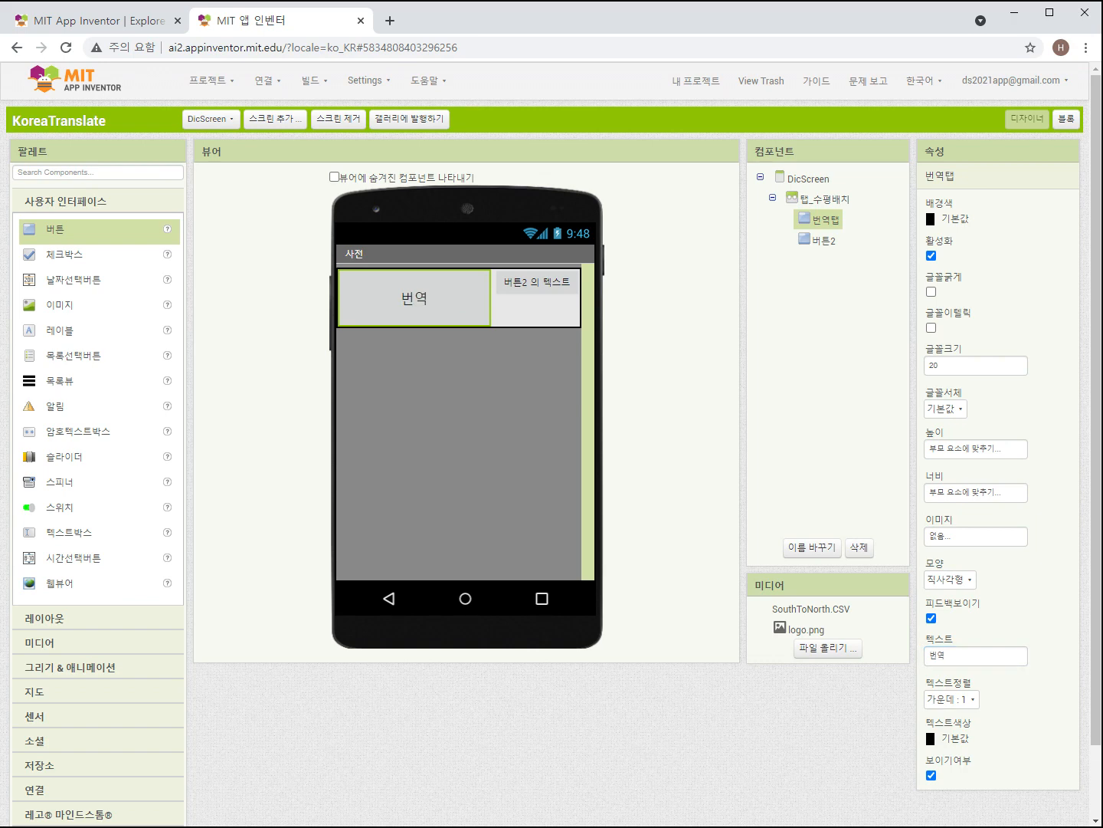
Step: Rename the second button in 탭_수평배치 as 사전탭
click(823, 240)
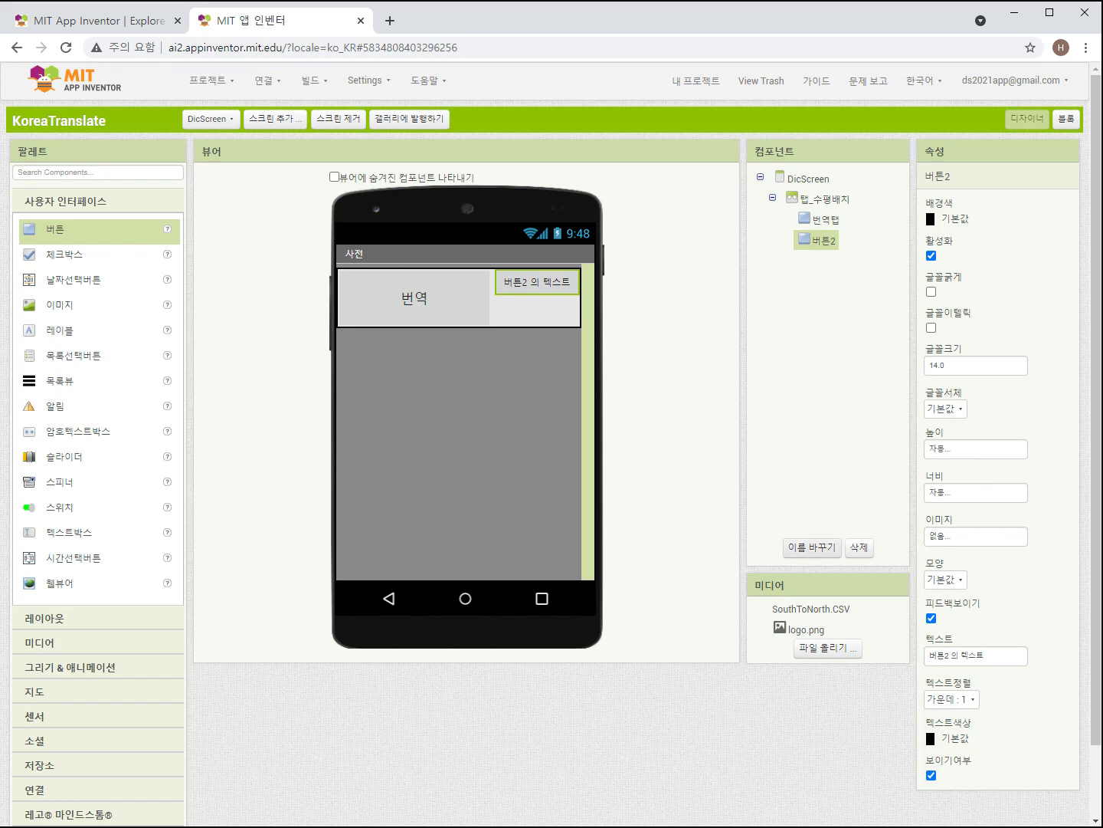
click(812, 547)
text(사전탭)
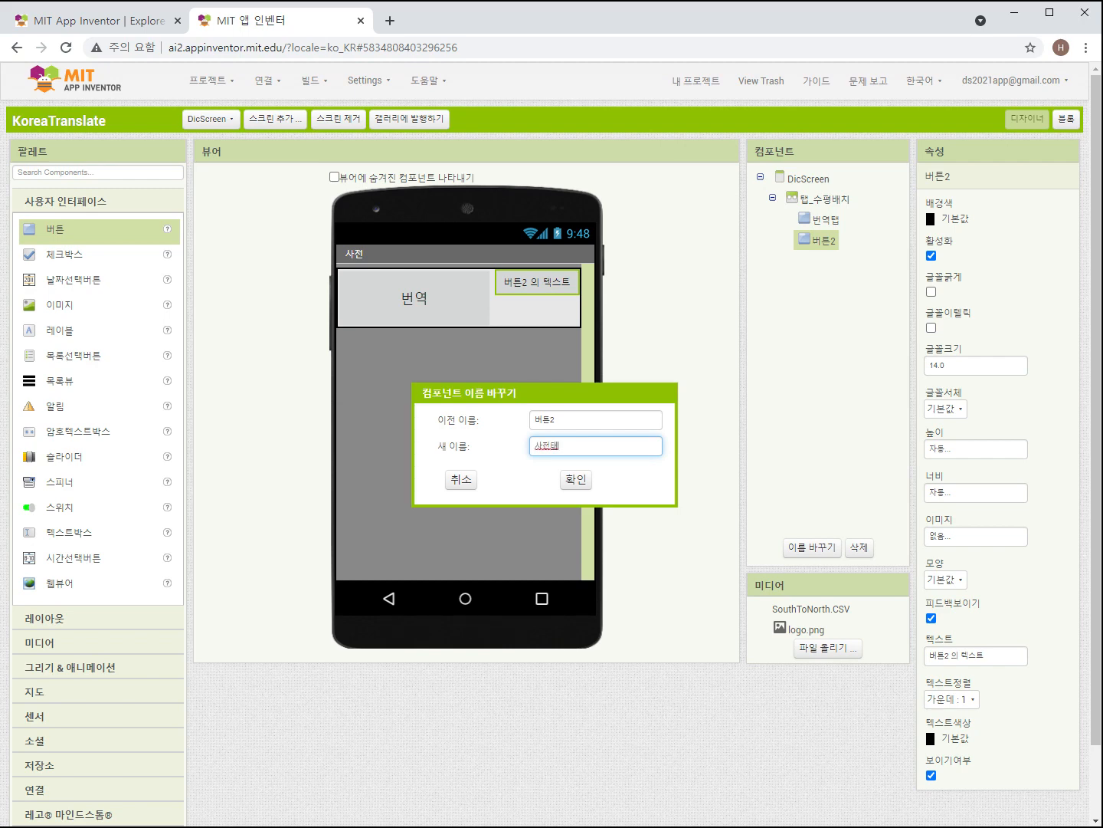
text(ㅂ)
click(575, 479)
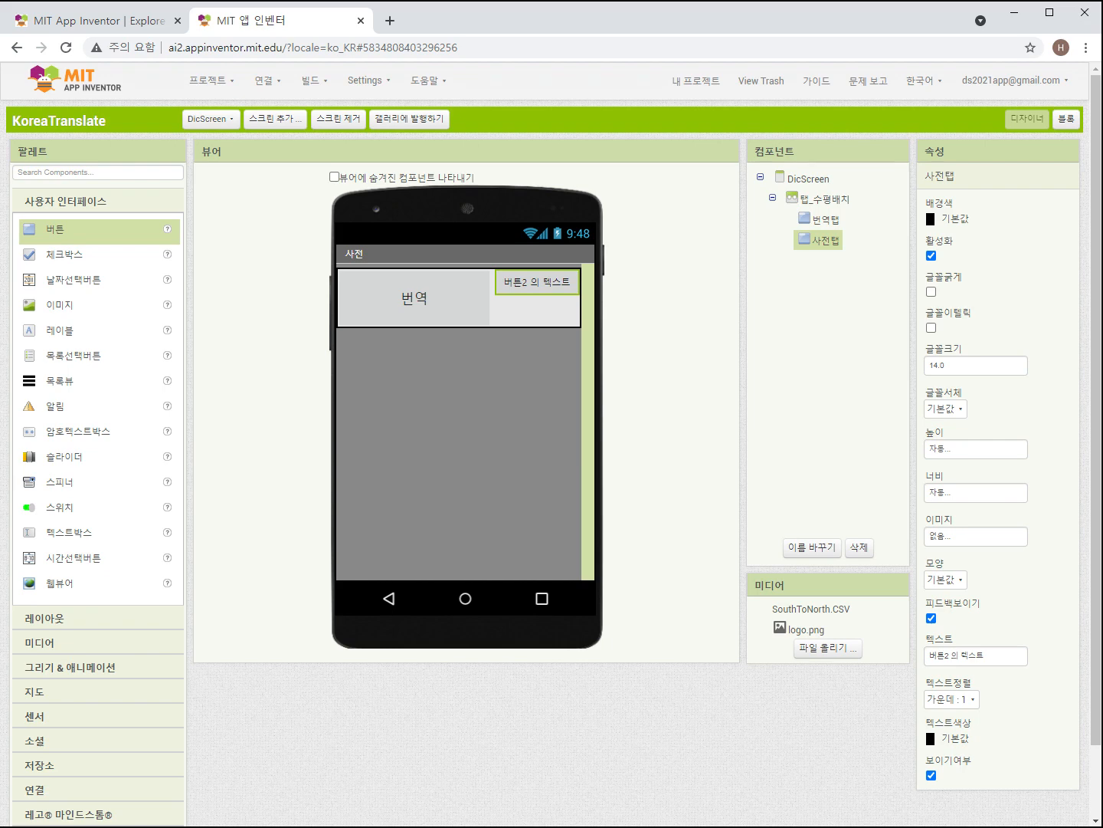
Step: Make the text of the 사전탭 button bold and set its font size to 20
click(931, 291)
double_click(938, 365)
text(20)
key(Return)
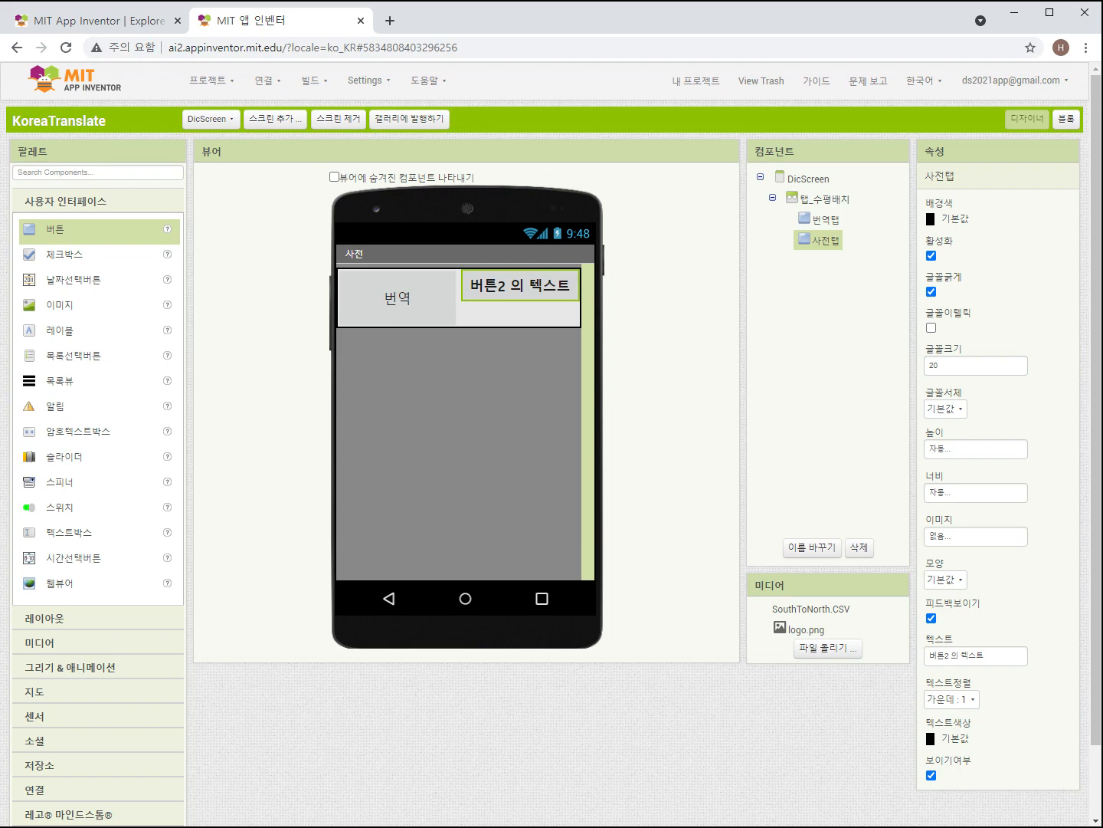
Step: Set both the height and the width of the 사전탭 button to 부모 요소에 맞추기
click(975, 449)
click(932, 465)
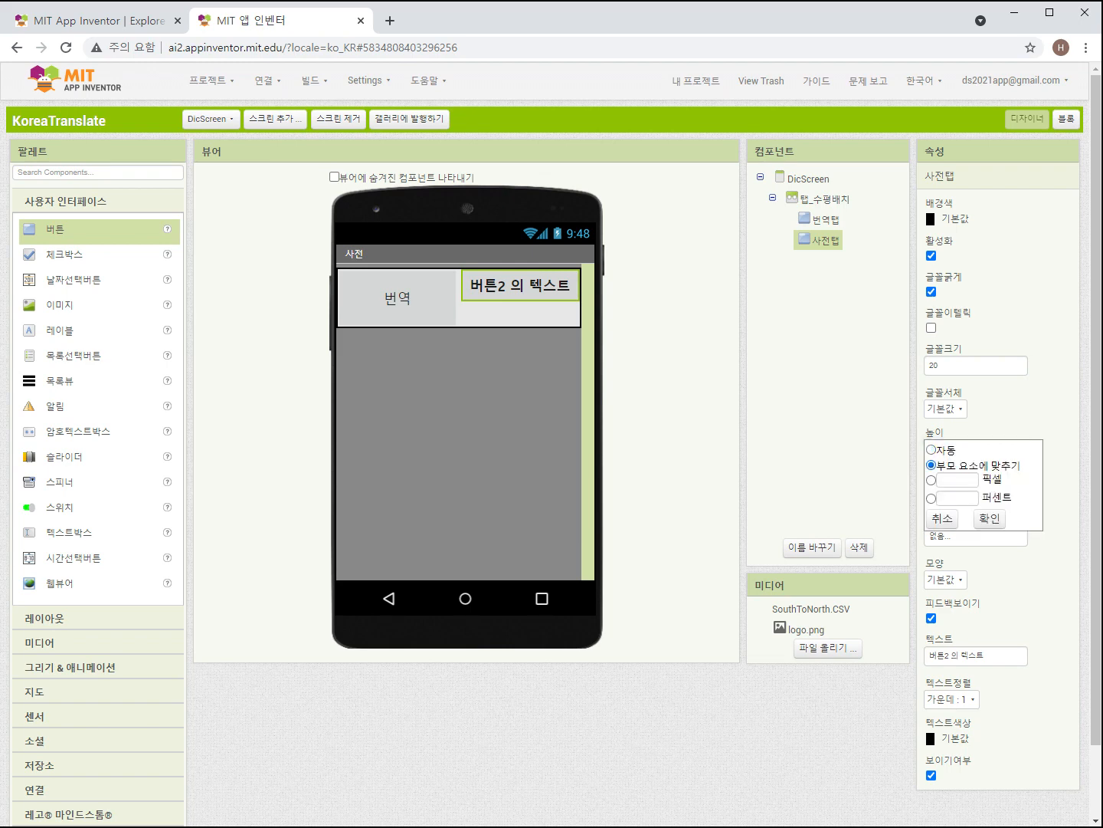
click(989, 518)
click(975, 493)
click(931, 508)
click(989, 562)
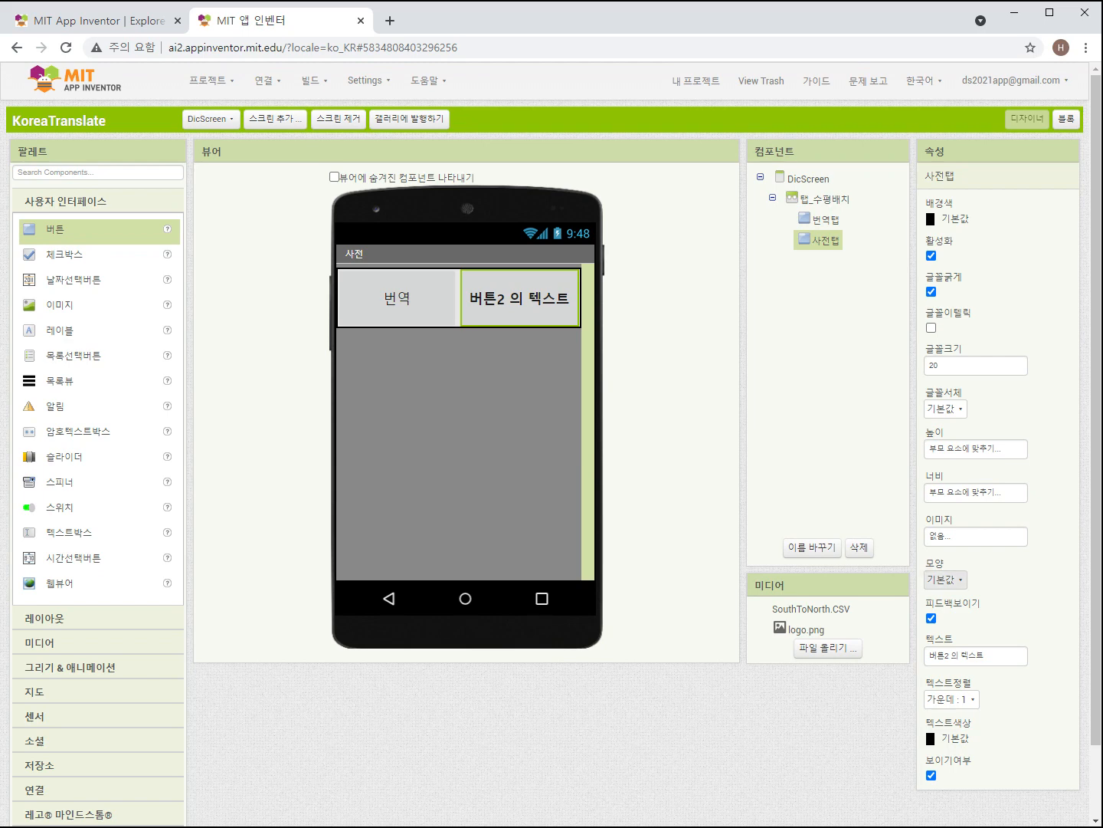
Step: Give the 사전탭 button the 직사각형 shape and change its text to 사전
click(946, 579)
click(950, 646)
triple_click(957, 656)
text(사전)
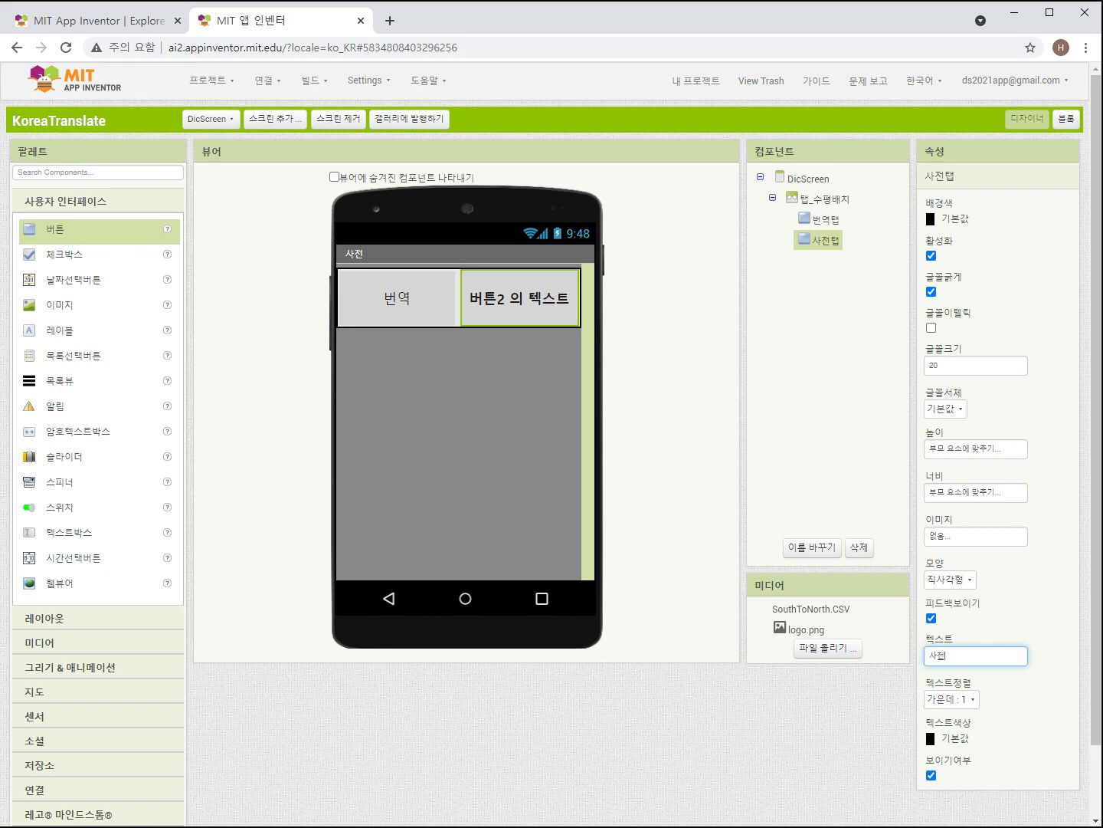
Step: Set the text colour of the 사전탭 button to 흰색 and its background colour to 어두운 회색
click(950, 738)
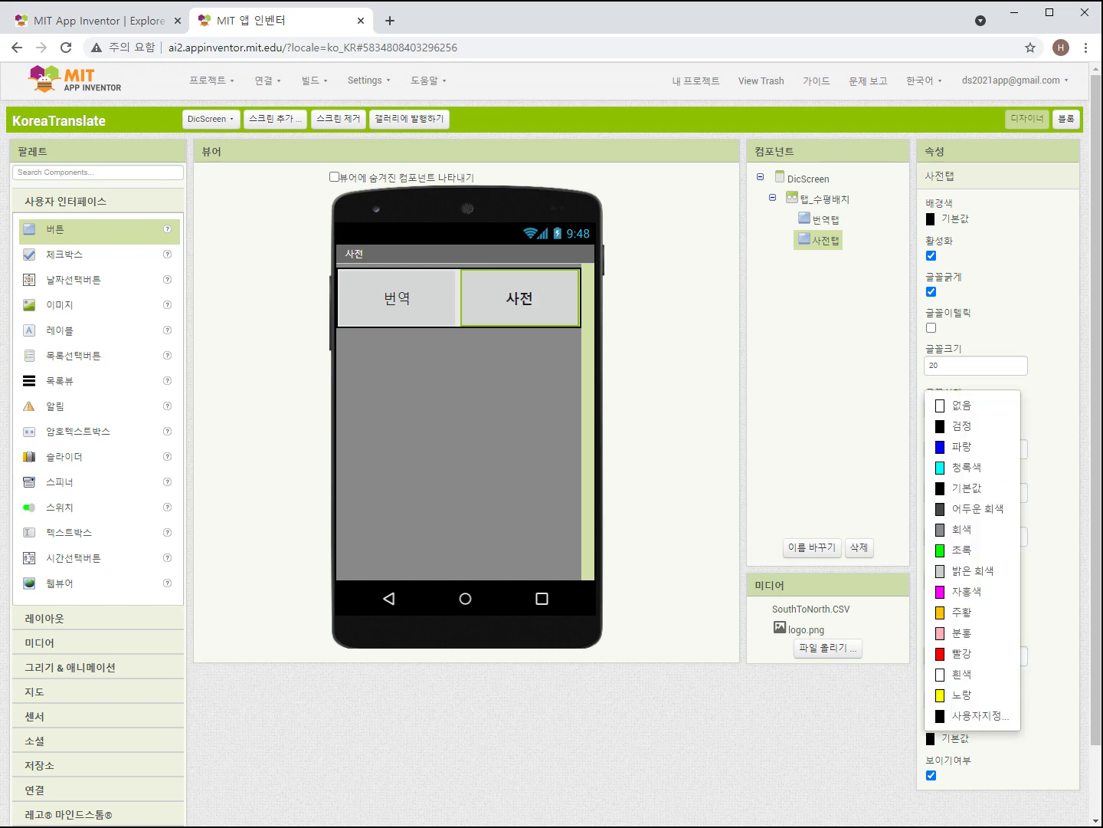
click(958, 667)
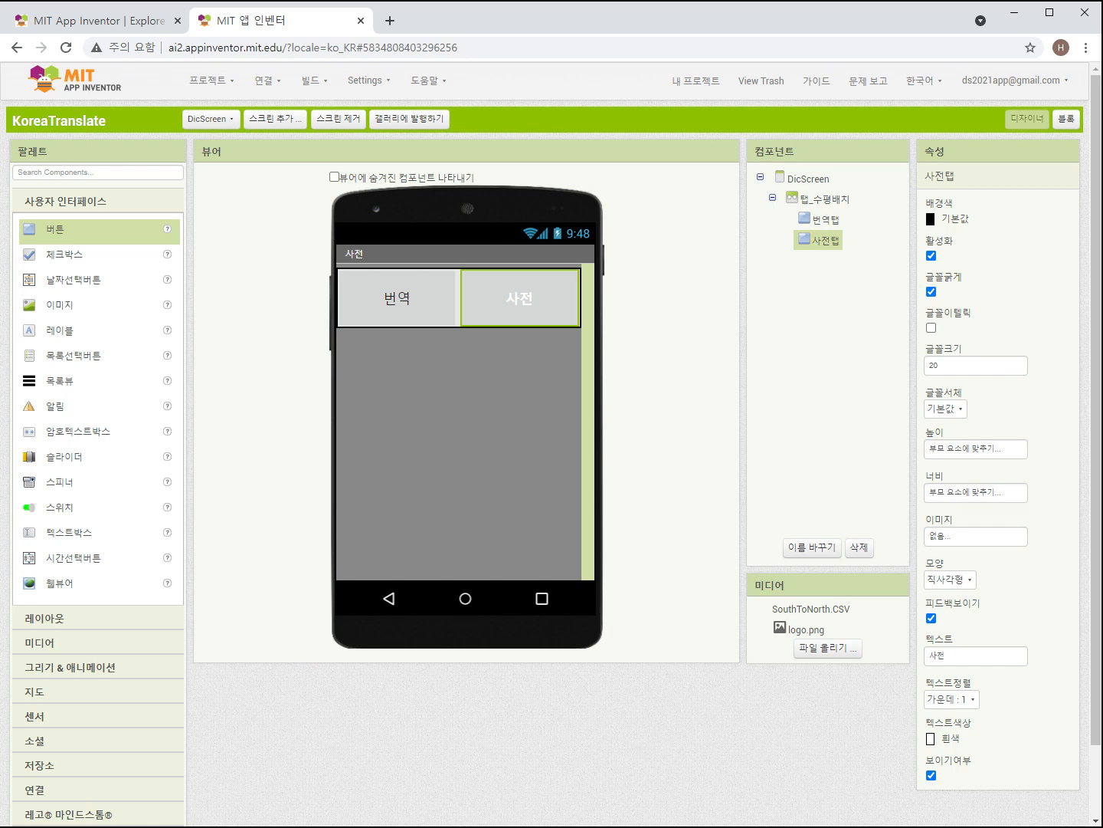
click(950, 219)
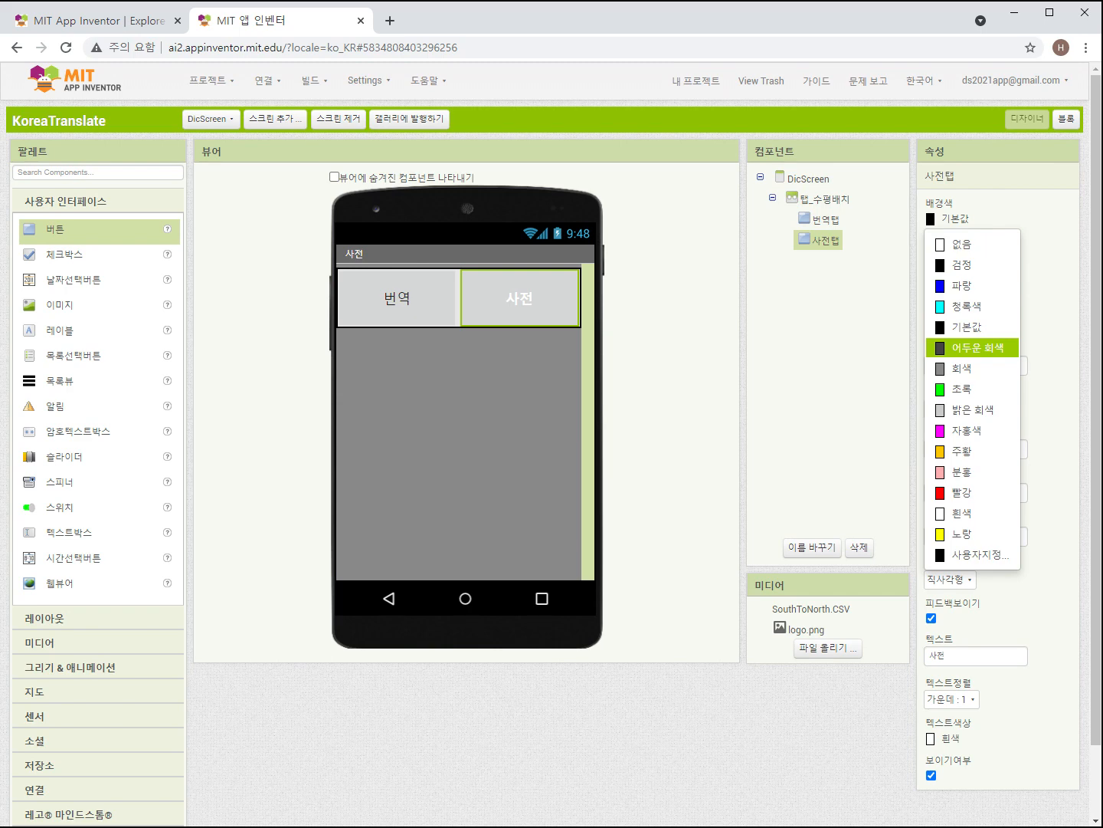
click(971, 347)
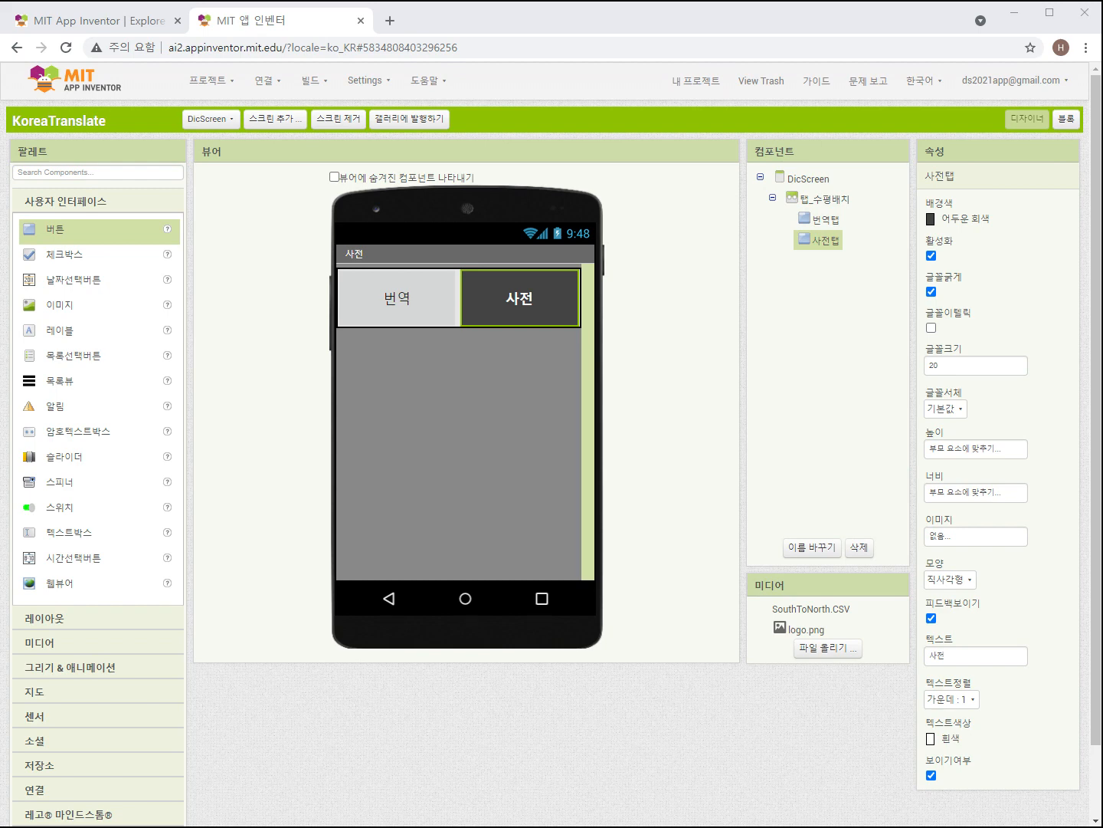
Step: Add a 수평배치 layout below 탭_수평배치 and set its horizontal and vertical alignment to 가운데
click(45, 619)
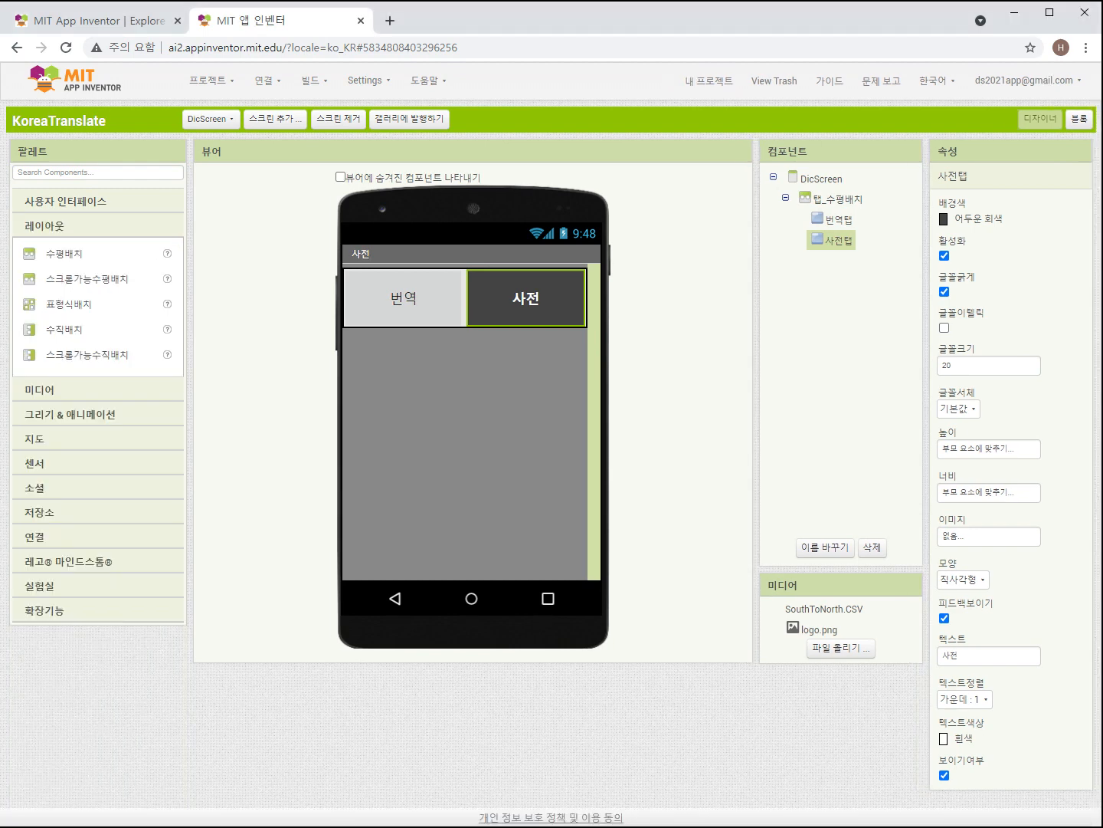
drag(69, 254, 397, 376)
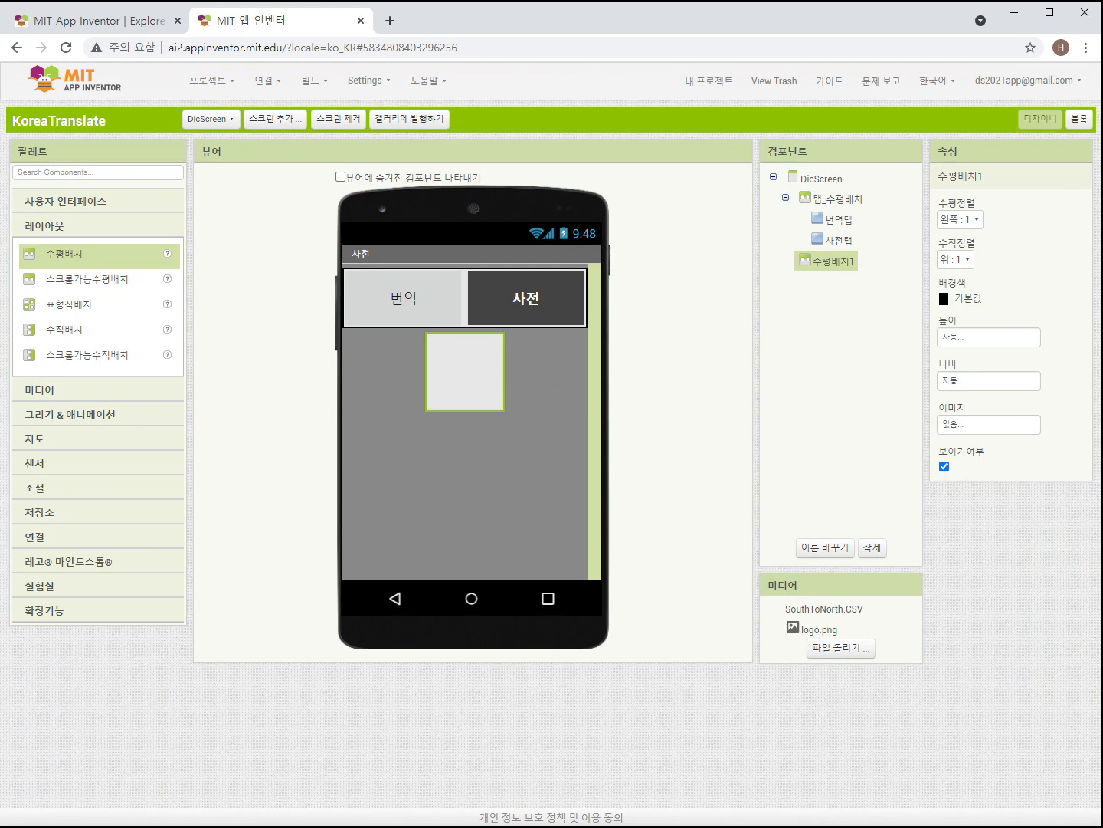
click(960, 220)
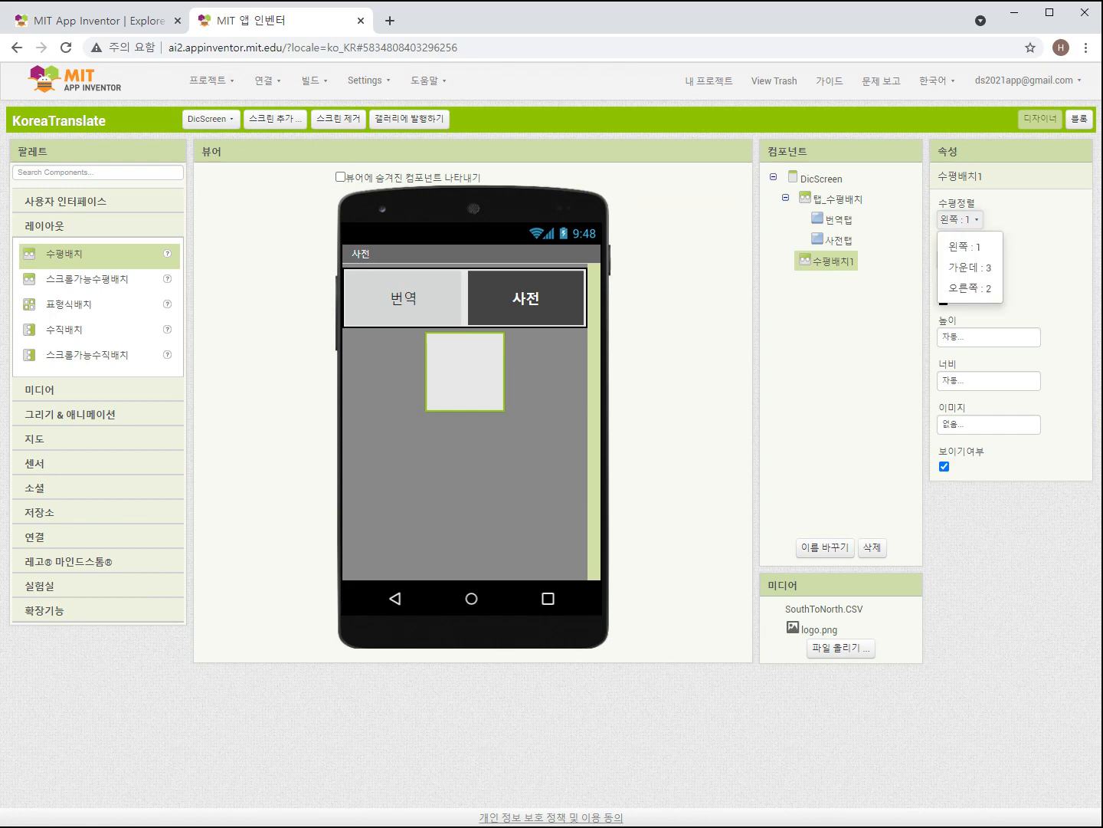
click(970, 266)
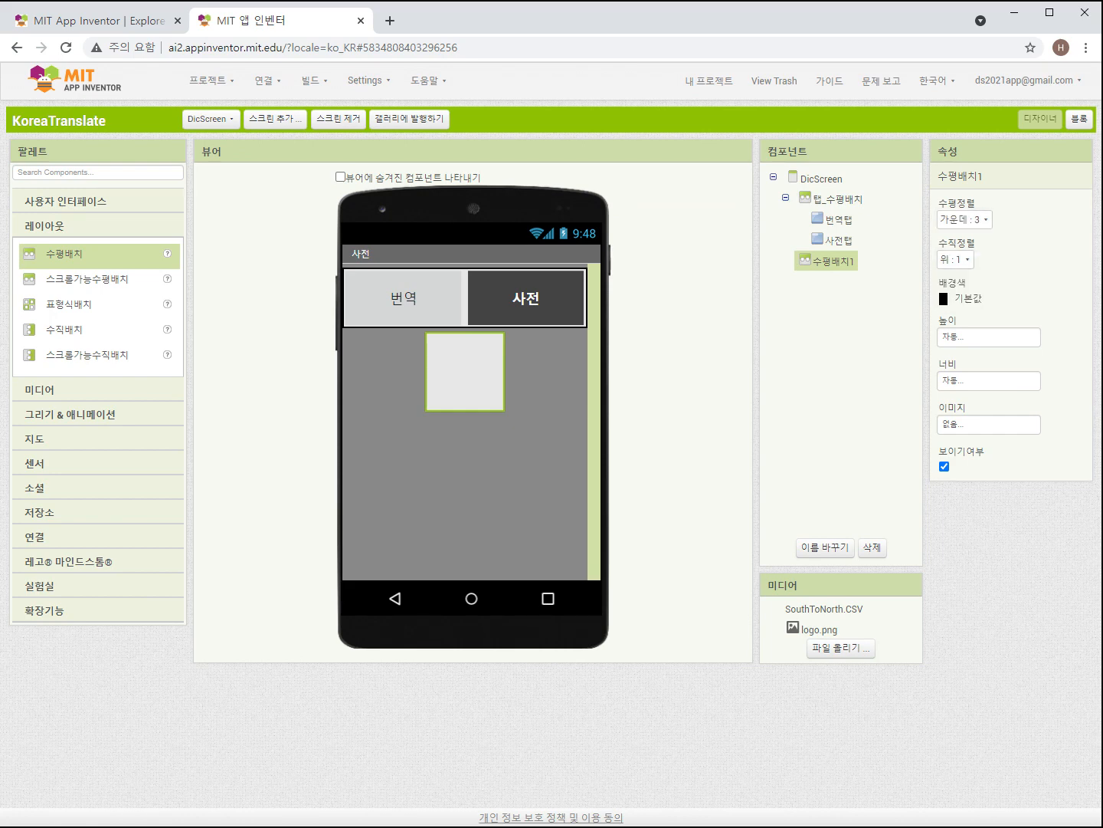
click(956, 259)
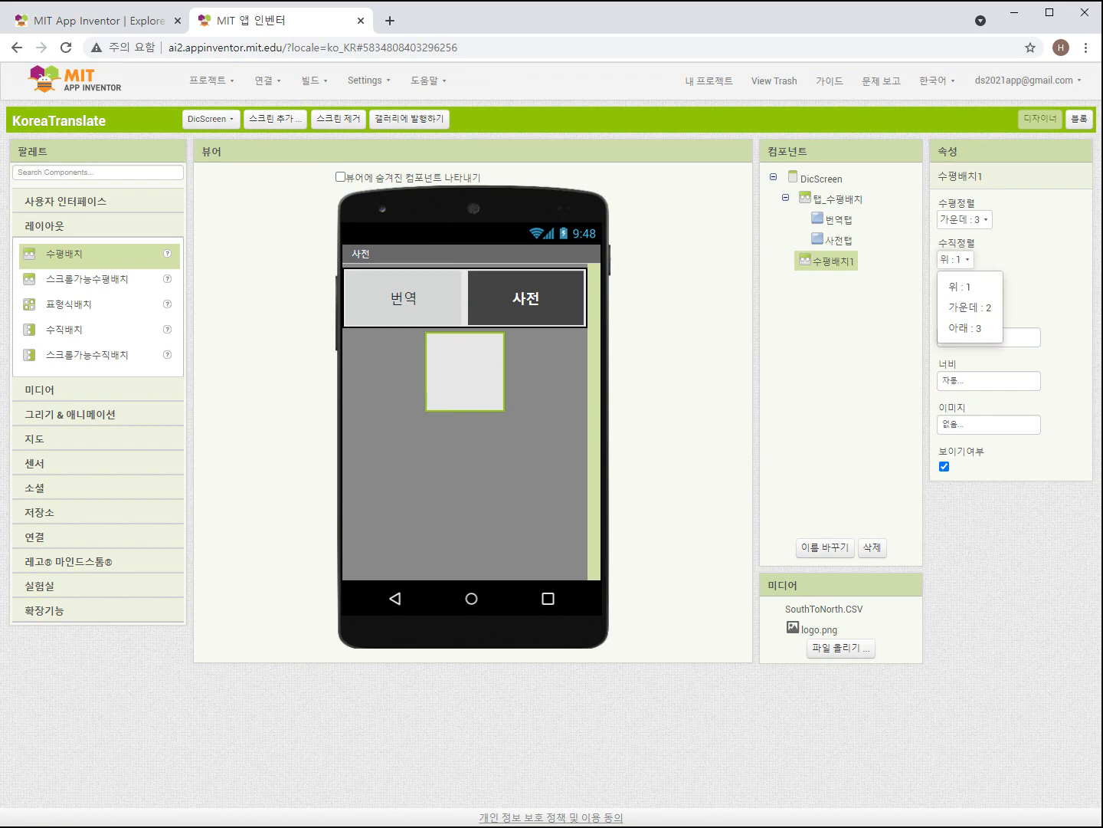
click(964, 306)
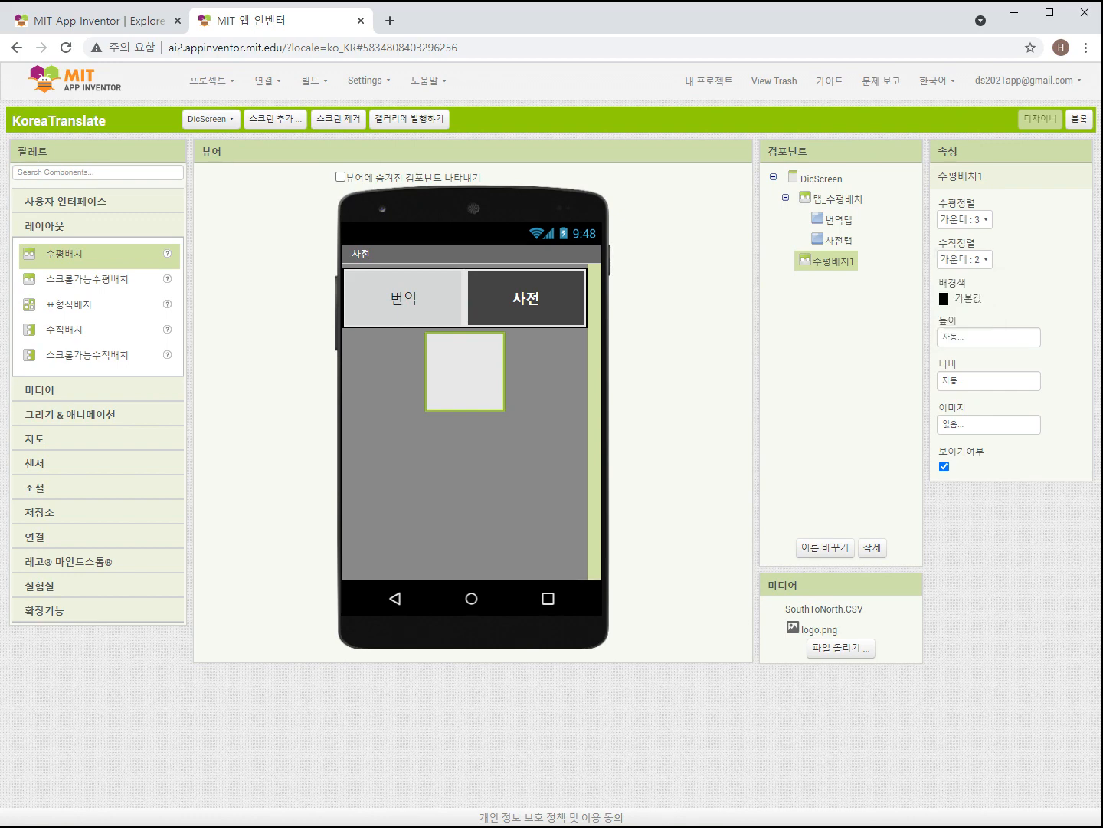
Step: Set the height of the new horizontal arrangement to 100 pixels and its width to 부모 요소에 맞추기
click(962, 337)
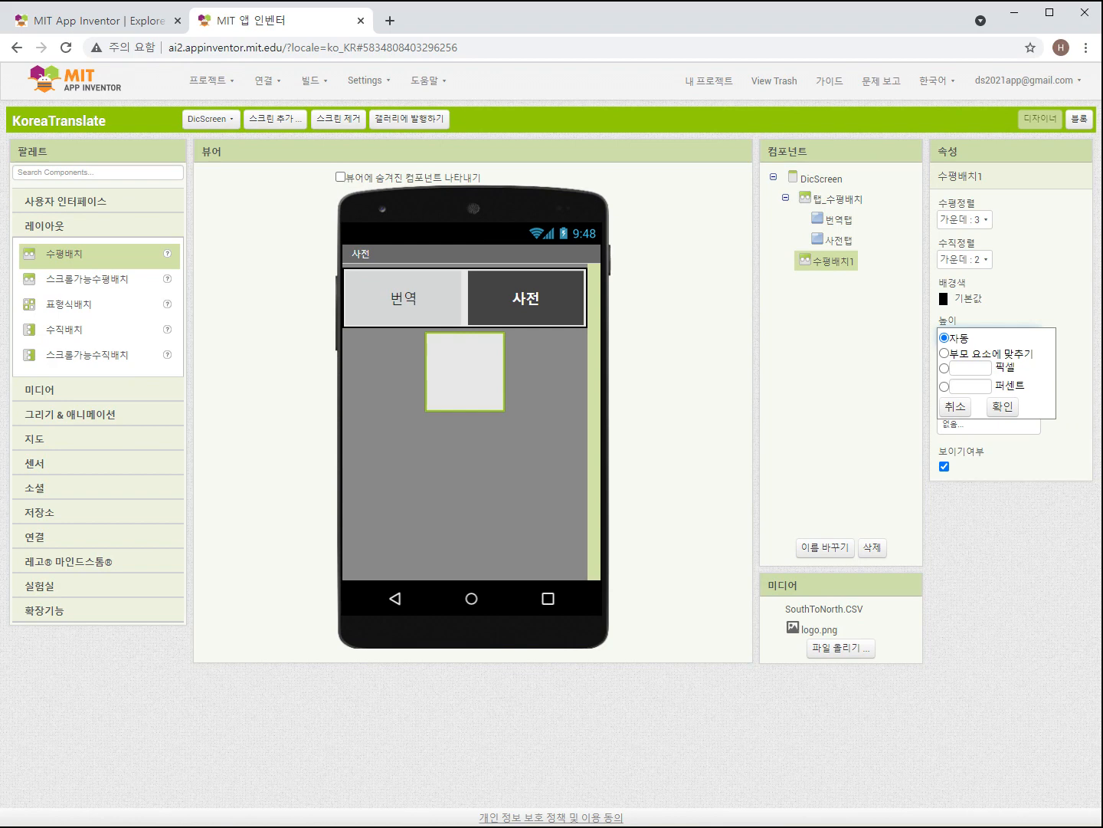
click(970, 369)
text(100)
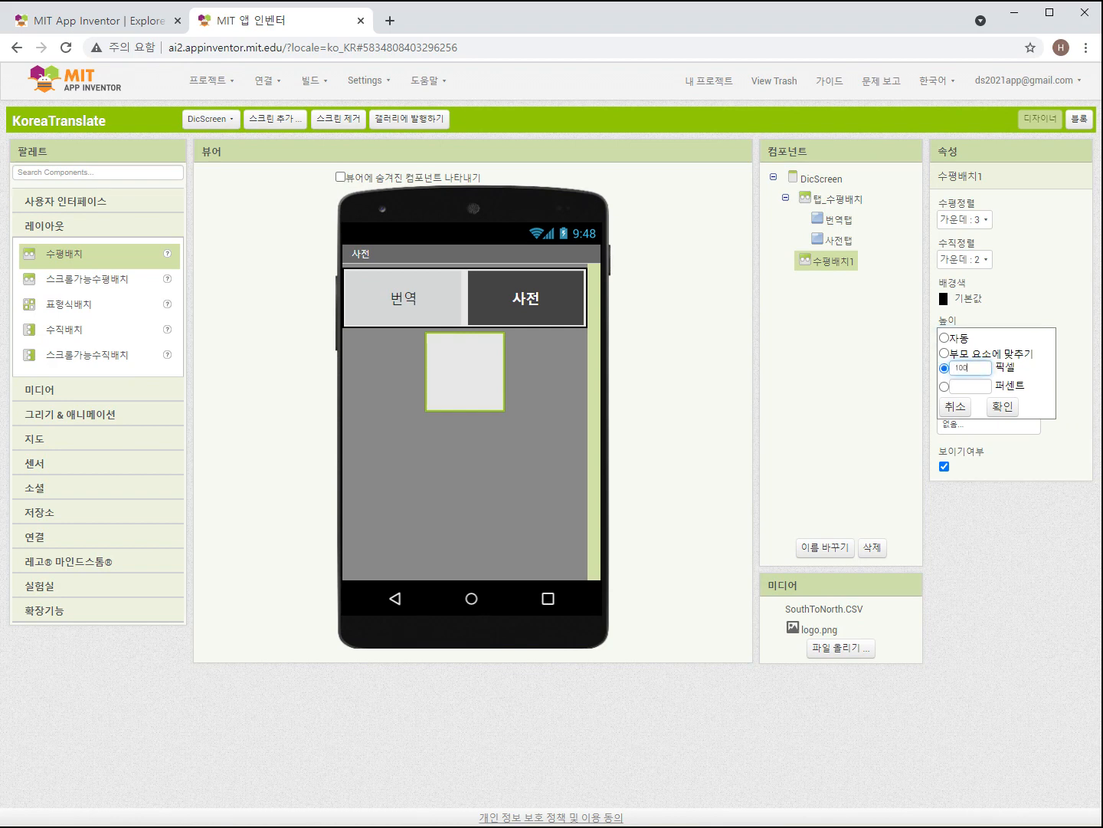
click(1003, 406)
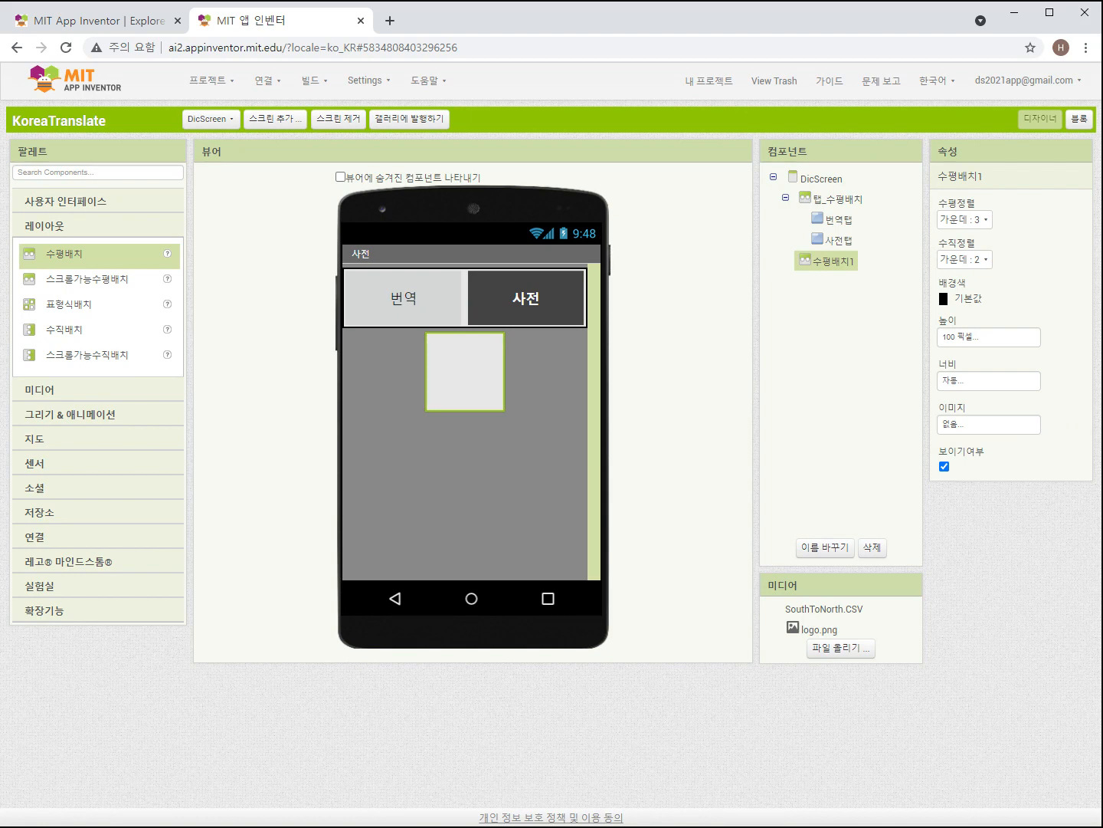
click(989, 380)
click(945, 397)
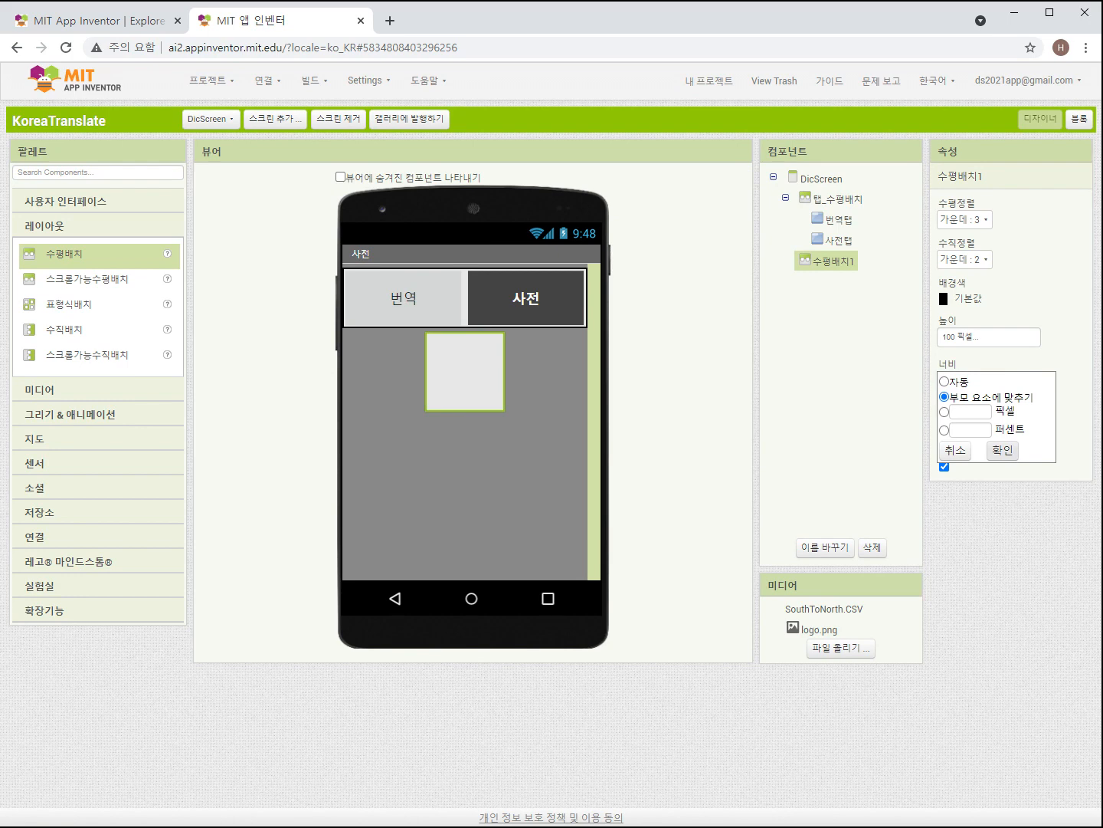
click(1003, 450)
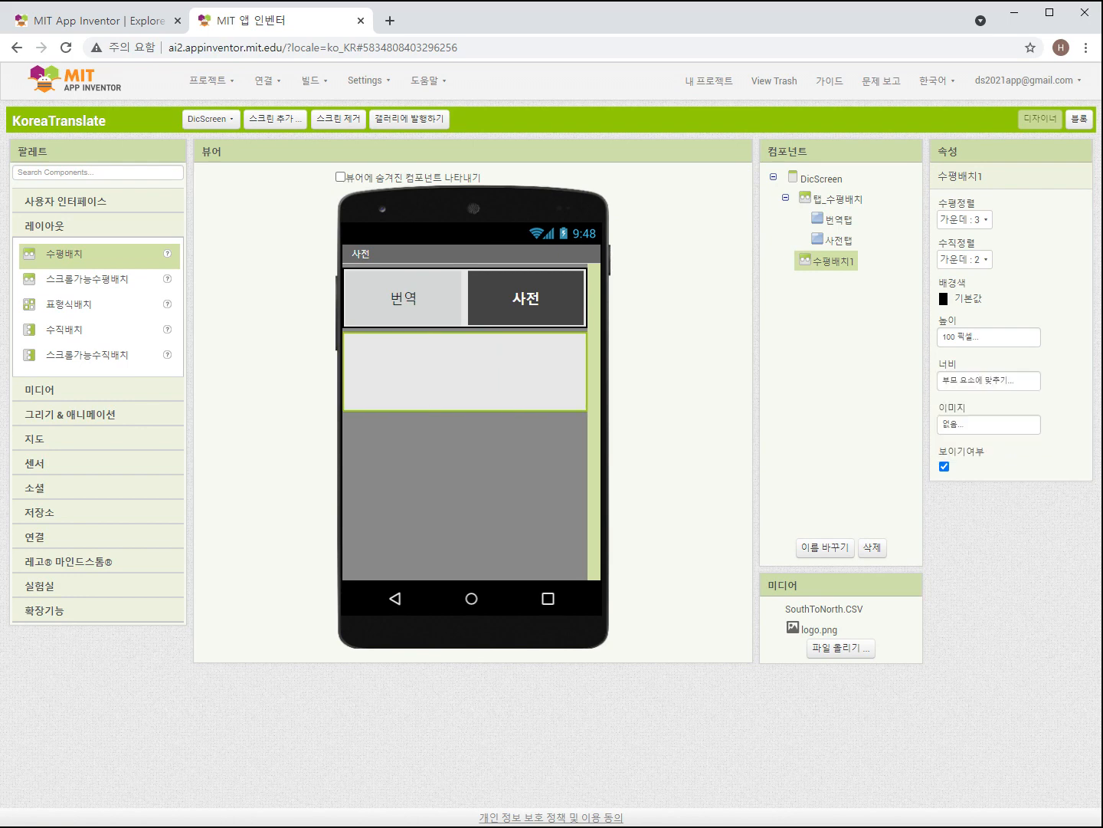
Step: Rename the horizontal arrangement below the tab bar as 타이틀_수평배치
click(824, 547)
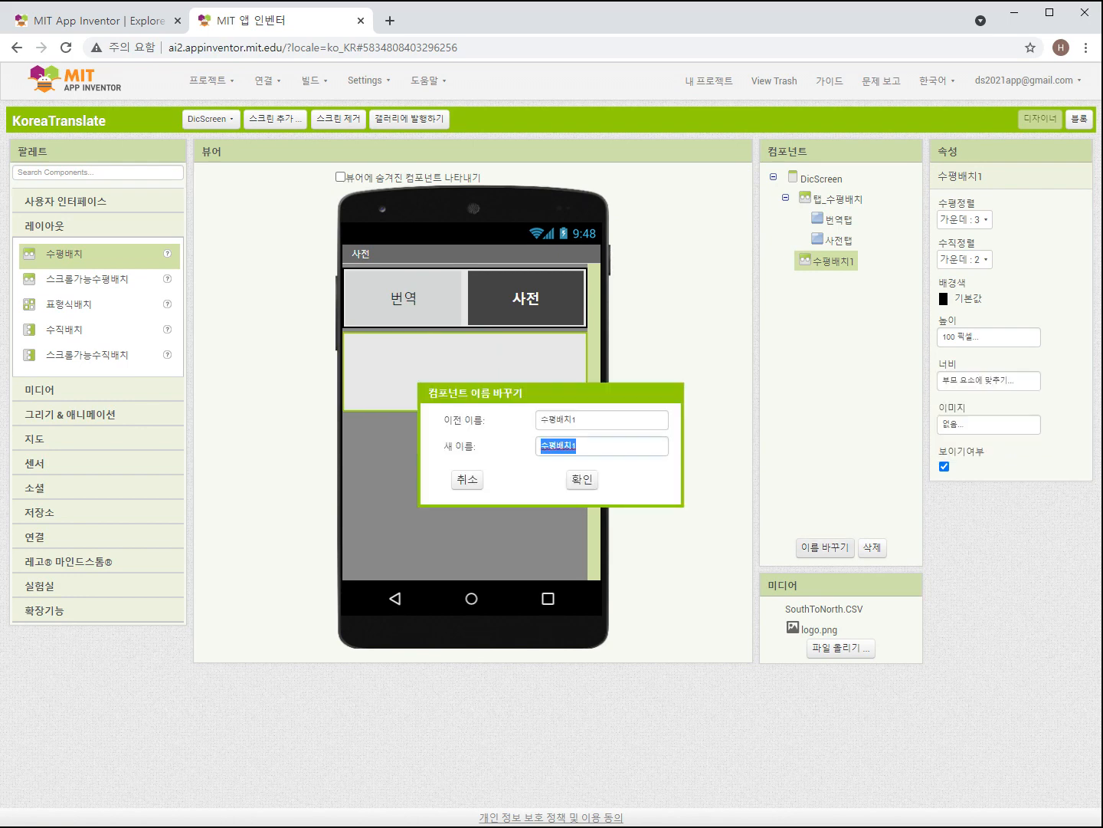
text(타이틀)
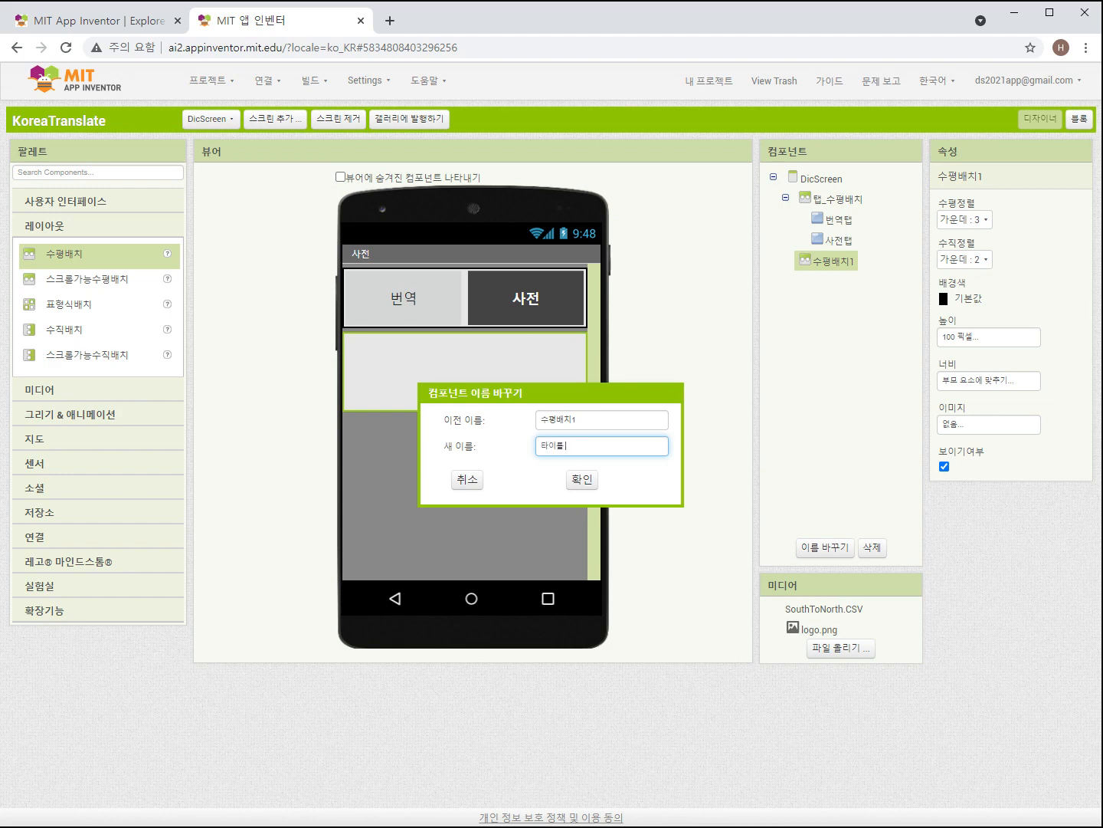
text( 수평배치)
key(Return)
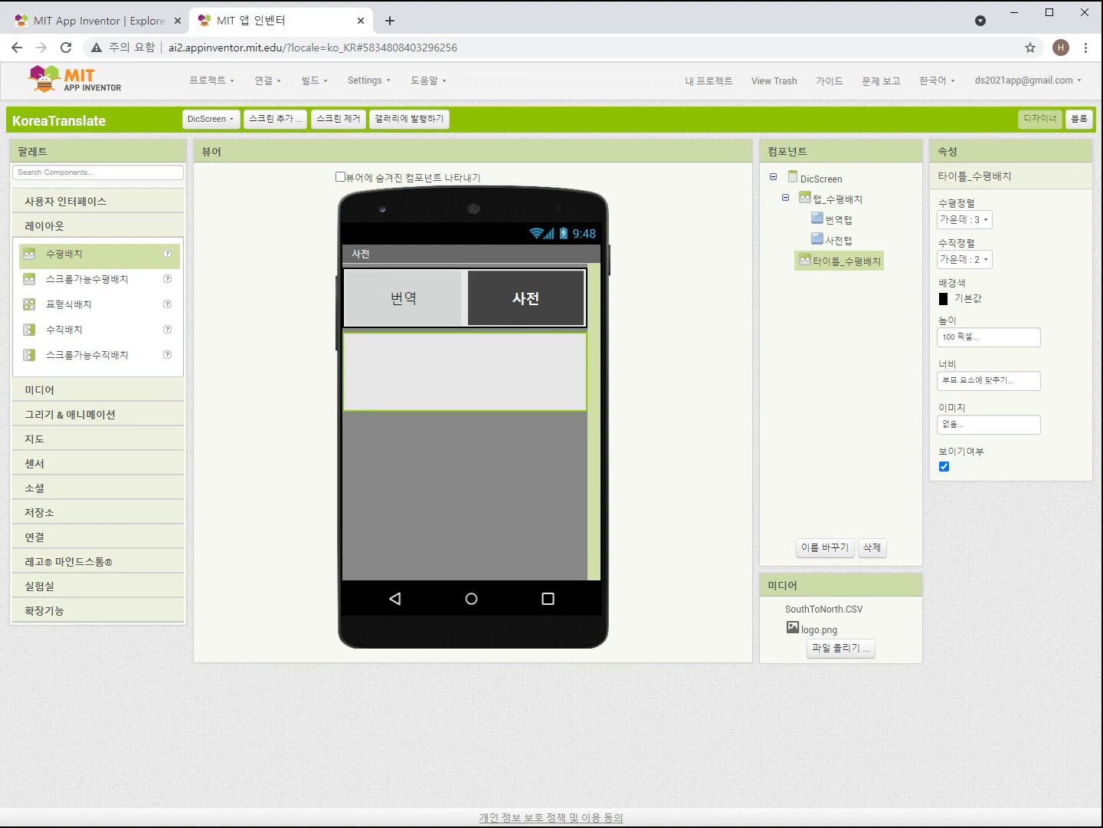
Step: Place a label (레이블) inside 타이틀_수평배치
click(66, 202)
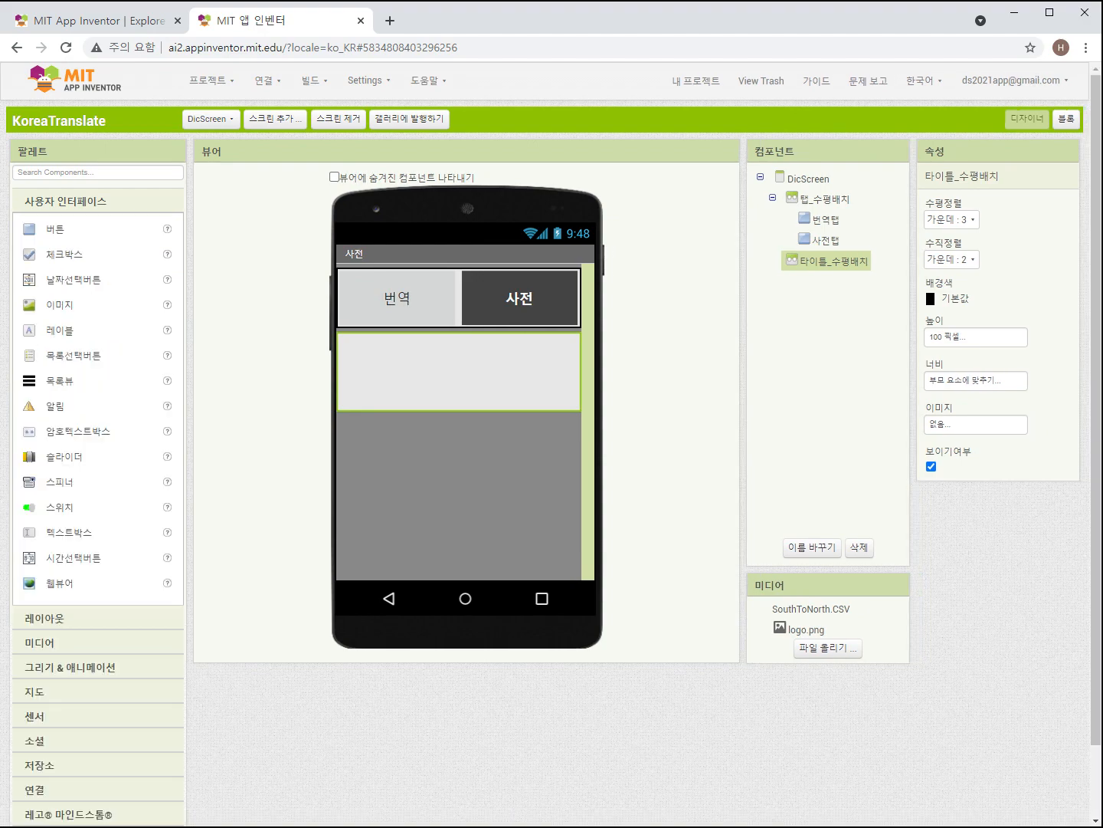
drag(61, 331, 399, 379)
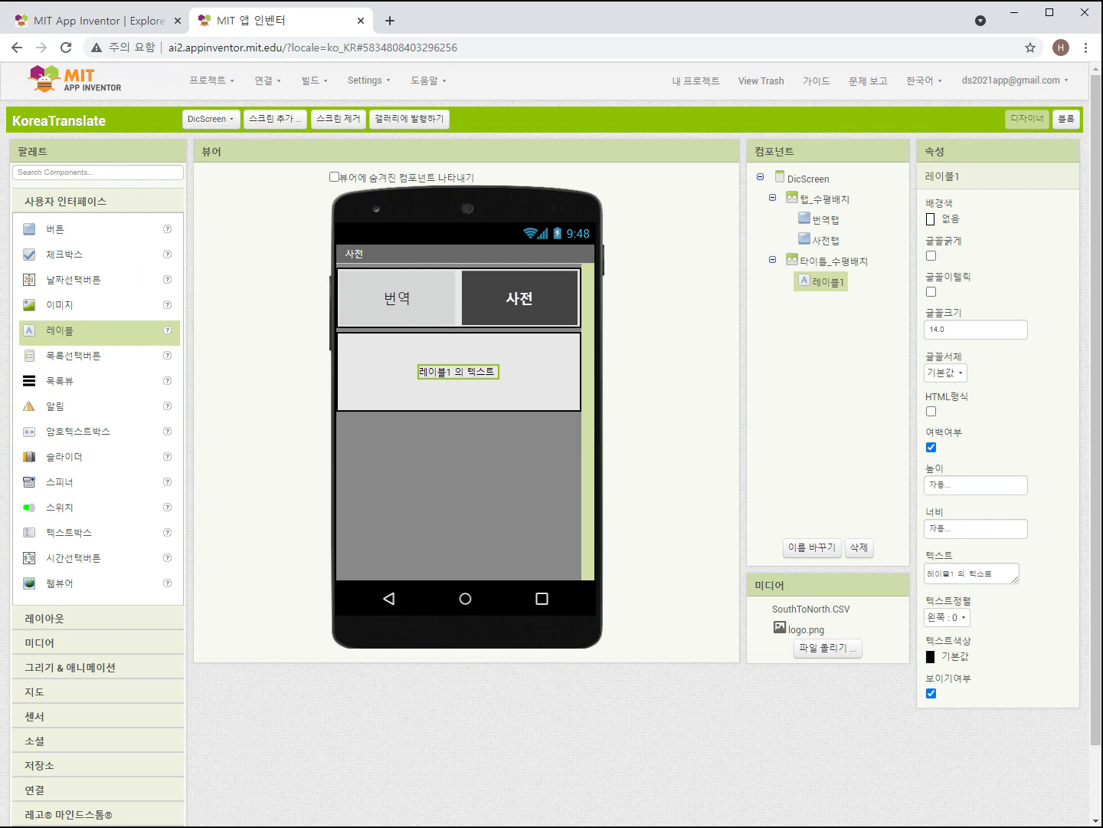
Step: Rename the label inside 타이틀_수평배치 as 타이틀
click(813, 547)
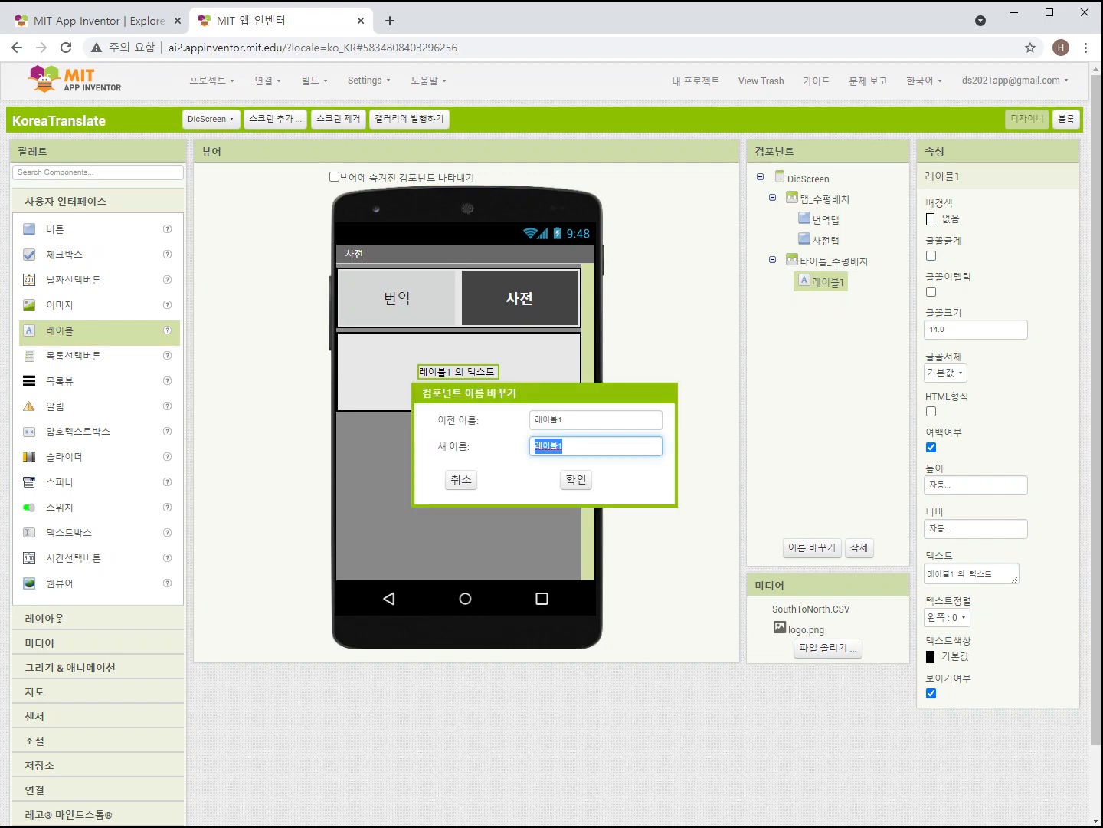
text(타이틀)
click(576, 479)
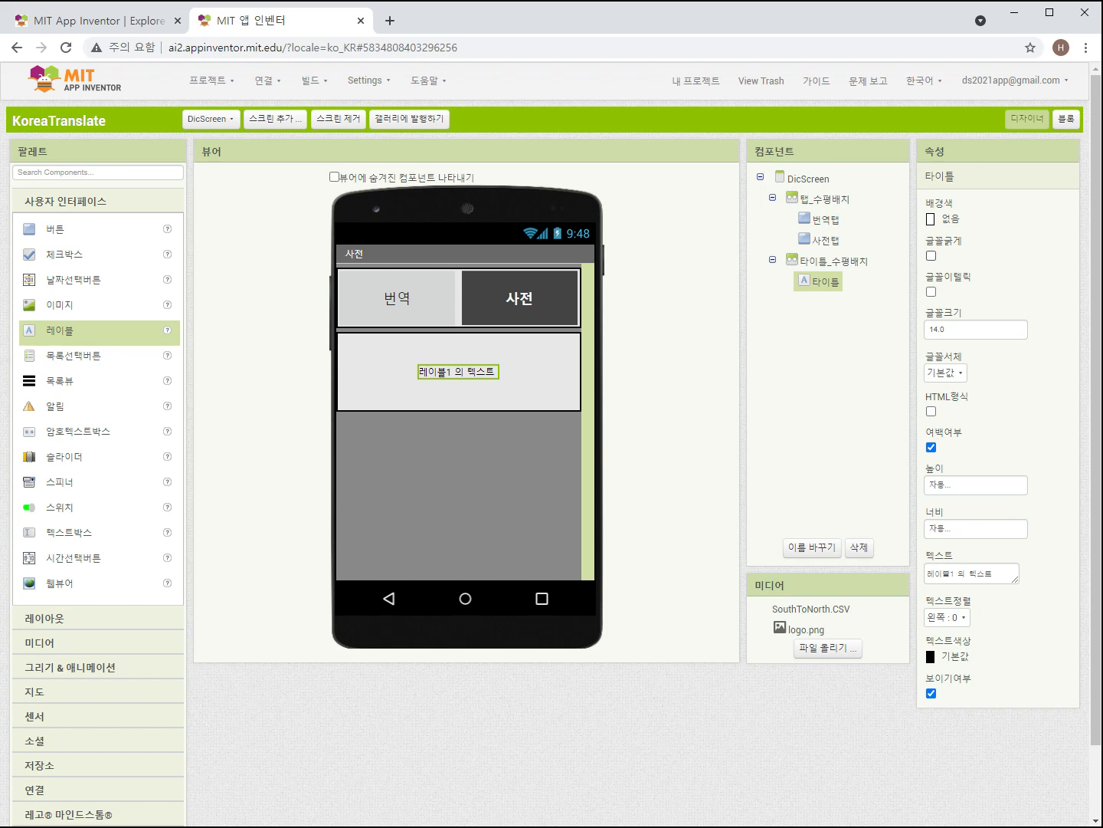
Step: Make the 타이틀 label bold with font size 40 and set its text to 용어사전
click(931, 255)
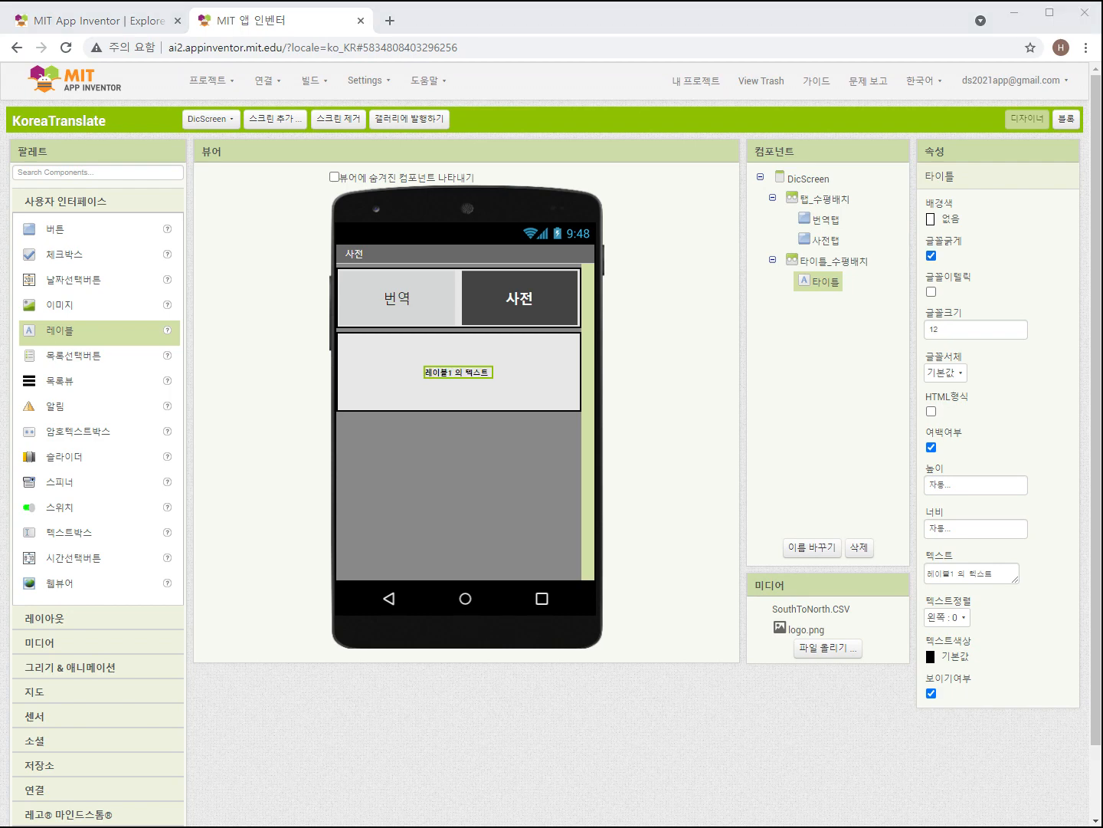
double_click(934, 329)
text(40)
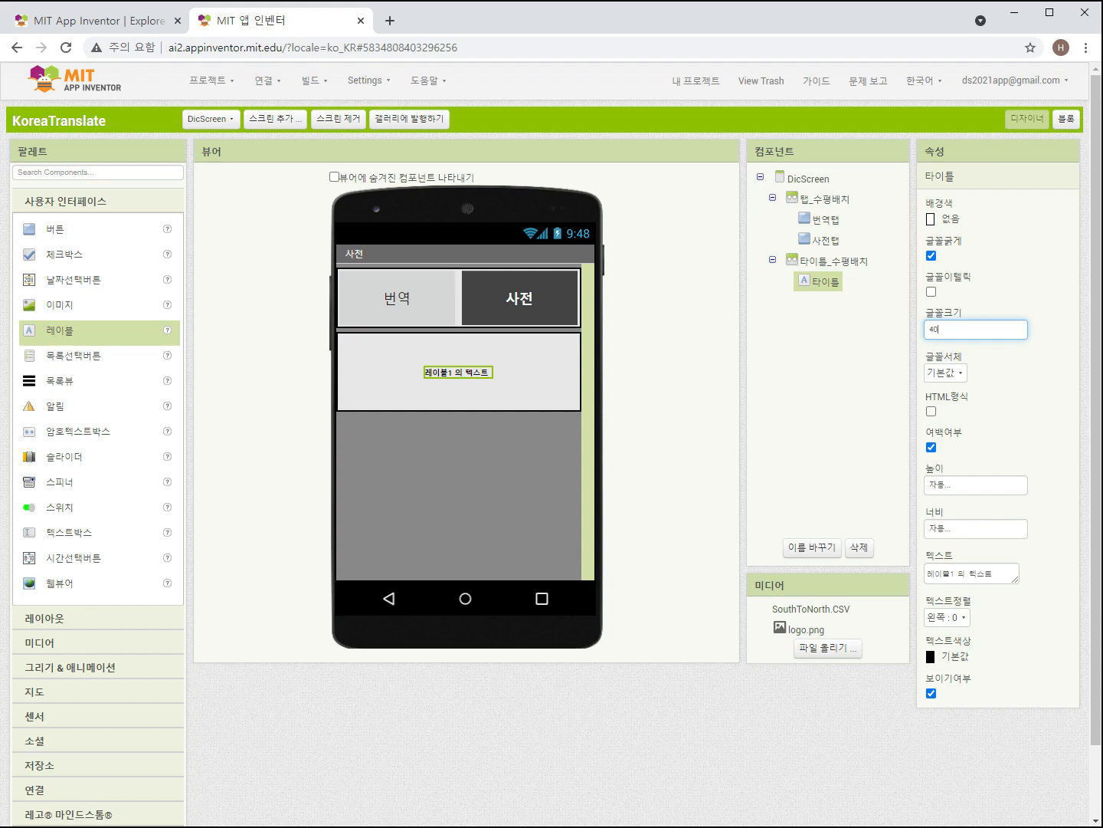
key(Return)
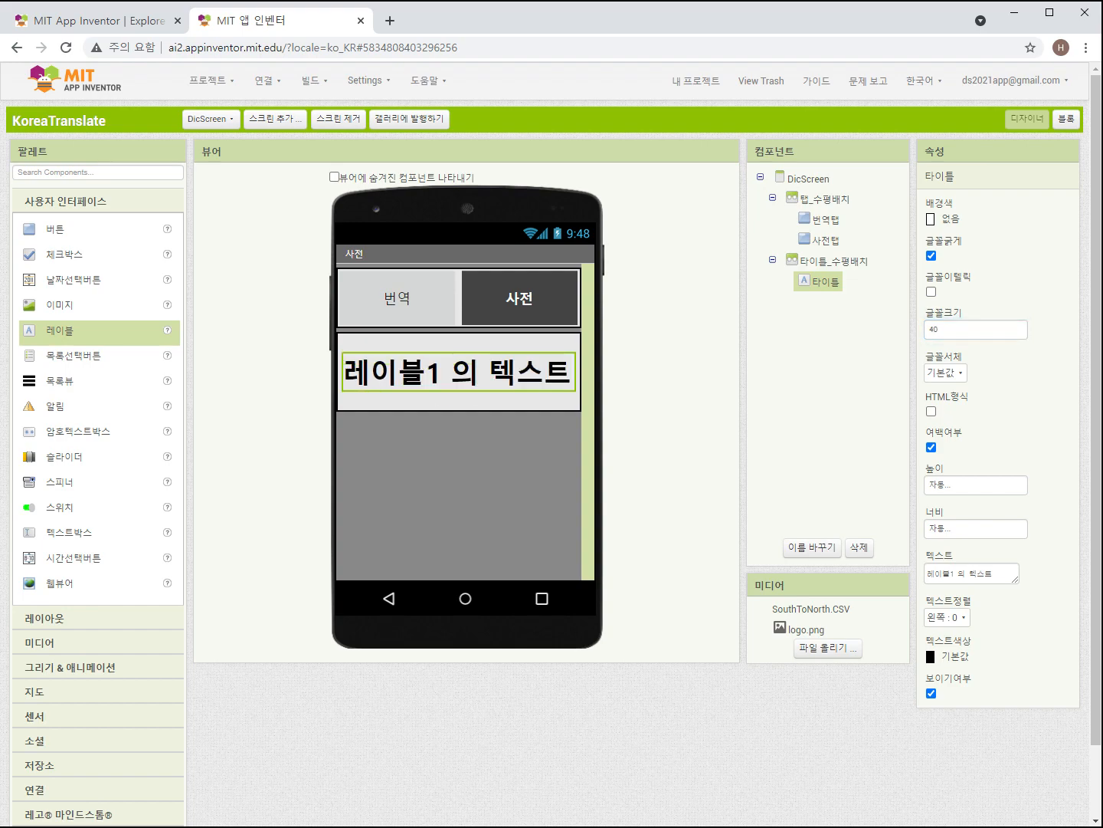
click(993, 573)
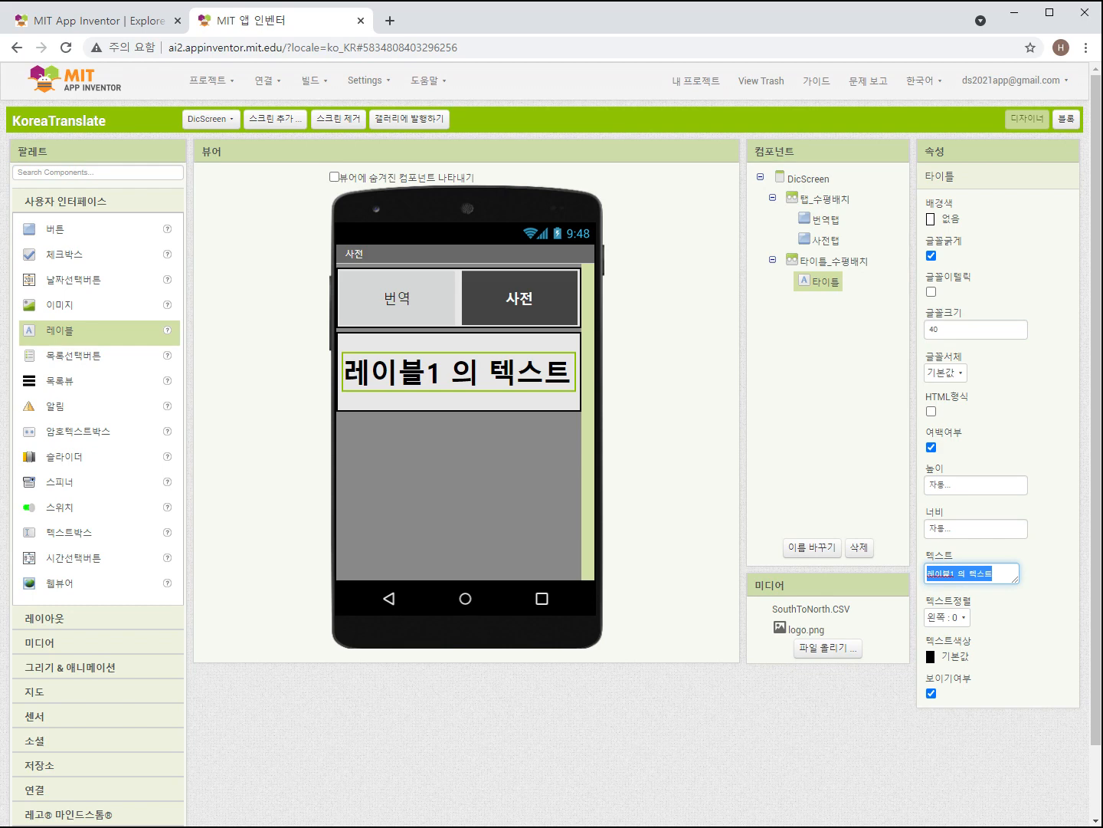
text(들어사전)
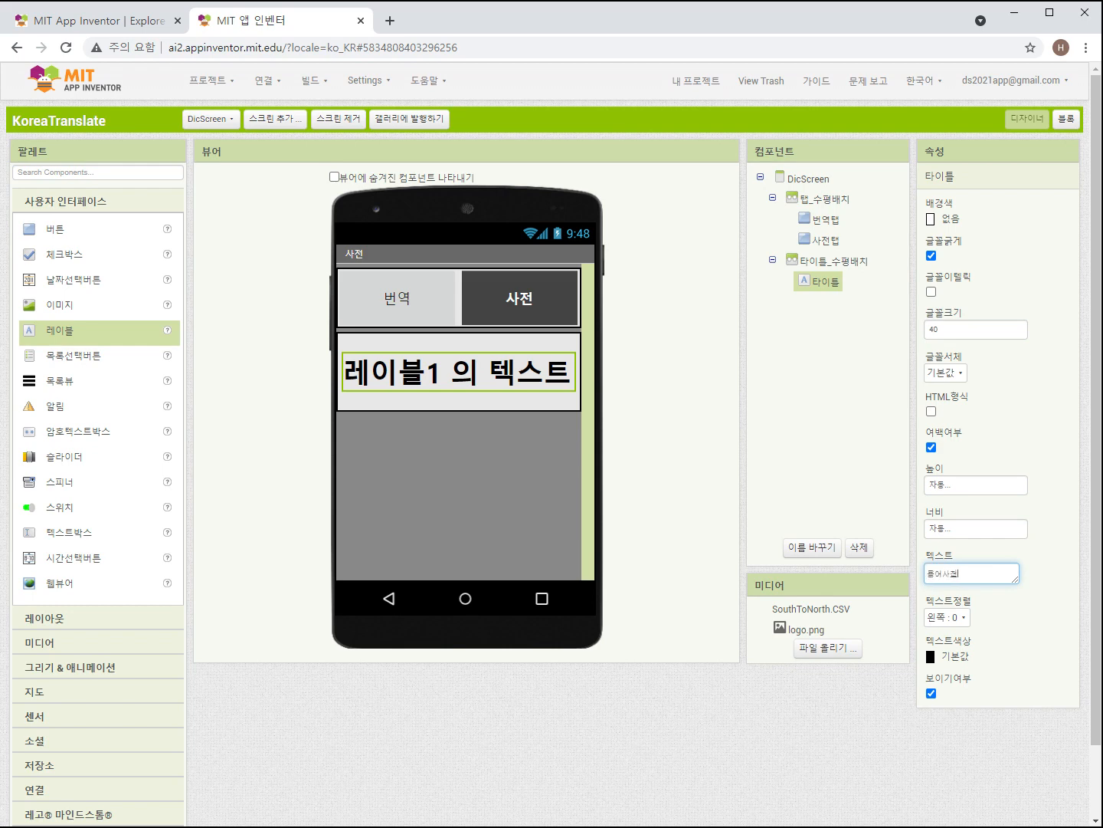
key(Return)
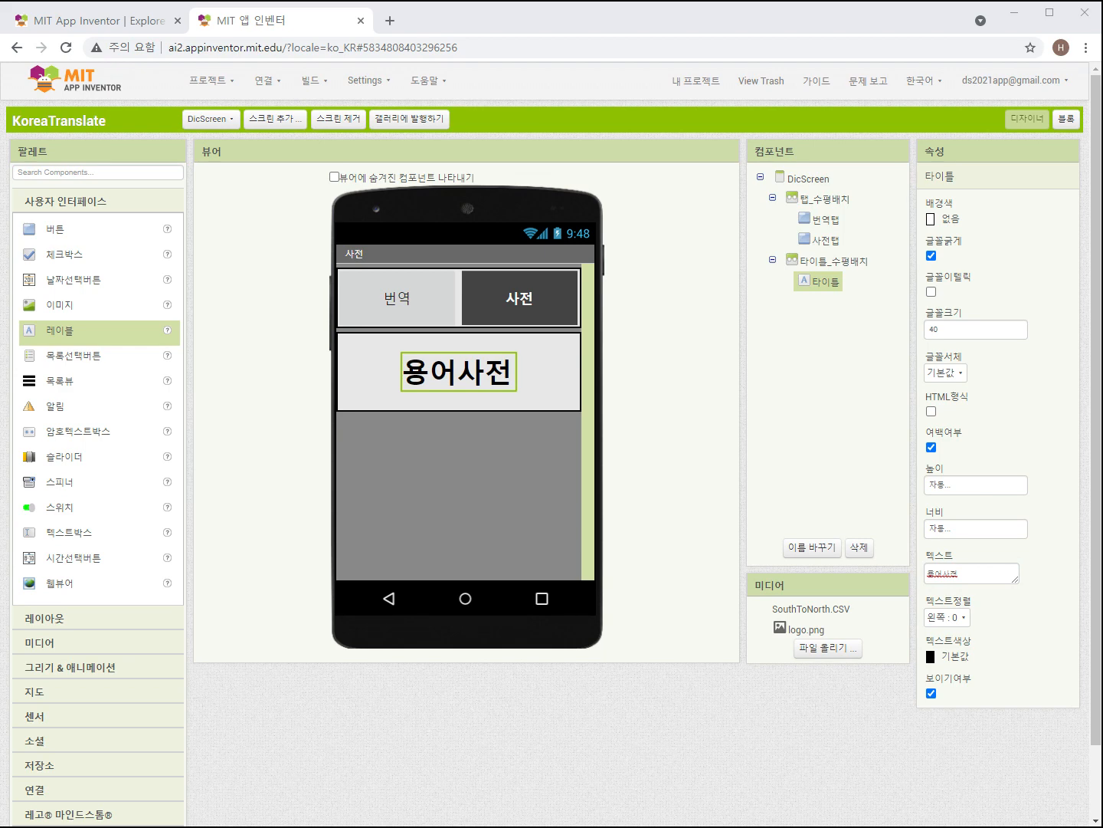
Step: Add a 수평배치 layout below 타이틀_수평배치 and rename it as 검색_수평배치
click(44, 617)
drag(63, 253, 383, 448)
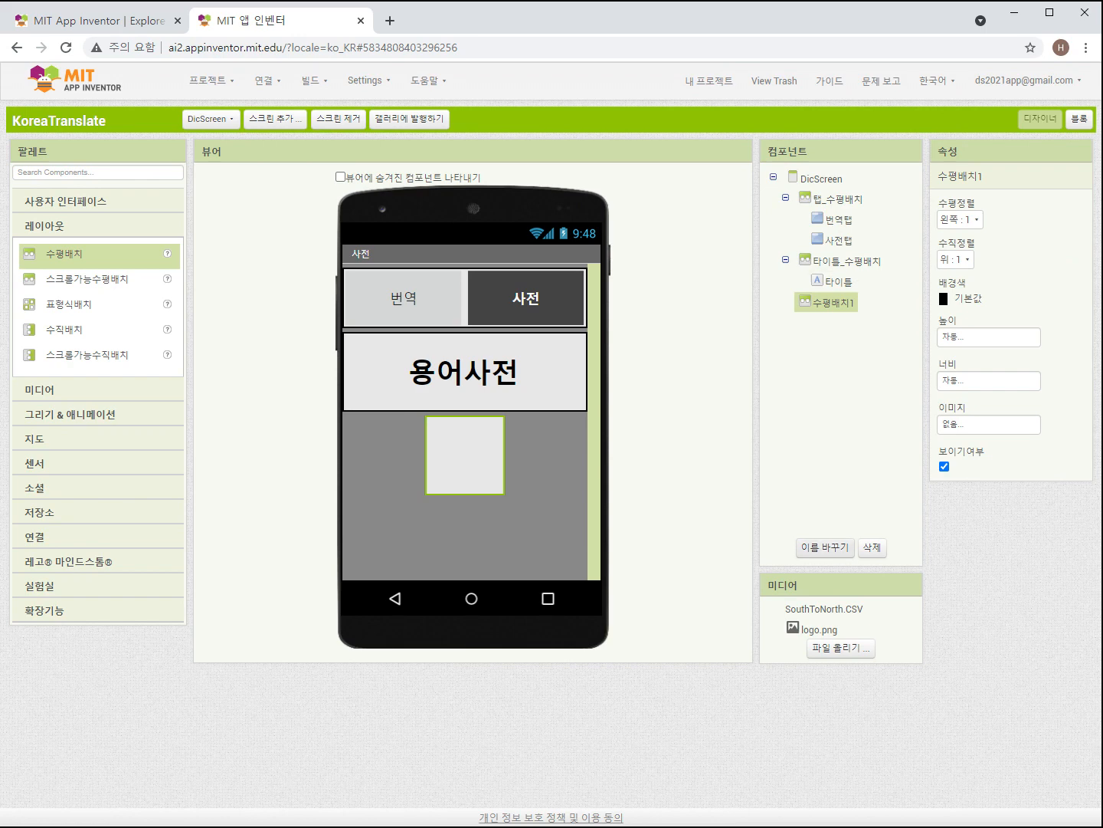
click(825, 548)
text(그검색 쉬)
key(BackSpace)
text(평배치)
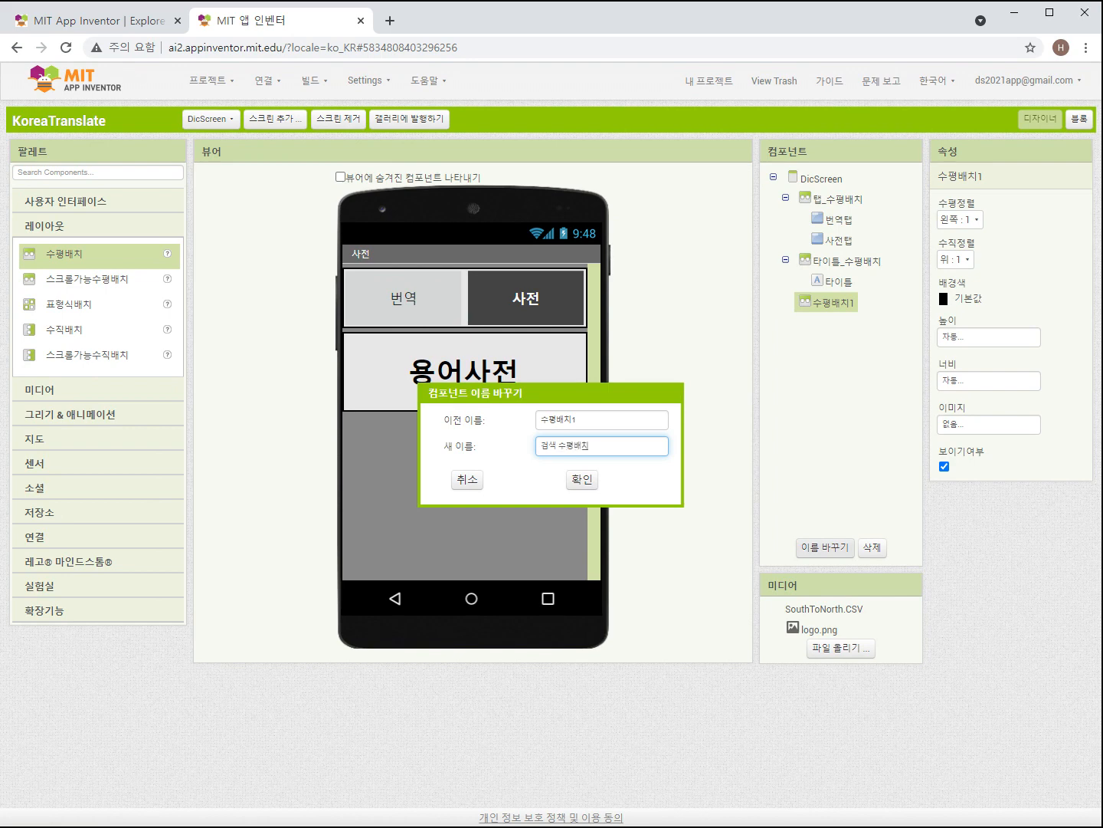
key(Return)
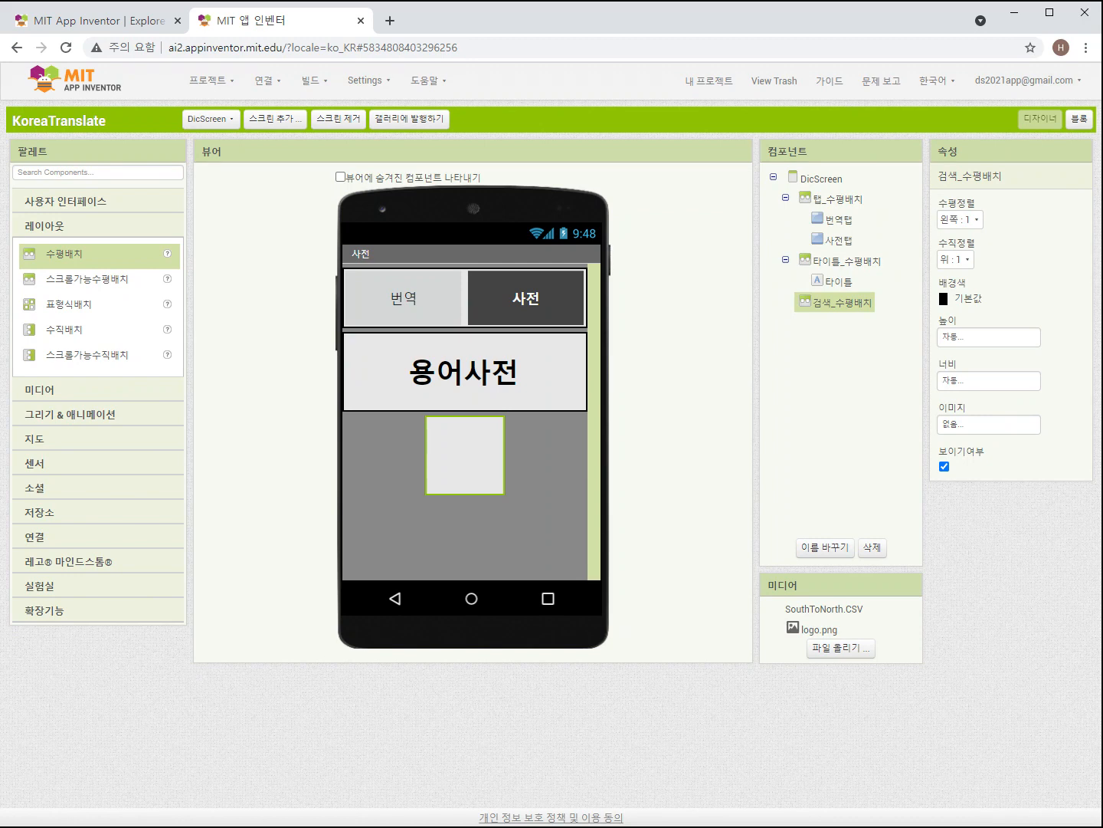
Step: Set both the horizontal and vertical alignment of 검색_수평배치 to 가운데
click(959, 220)
click(960, 285)
click(955, 259)
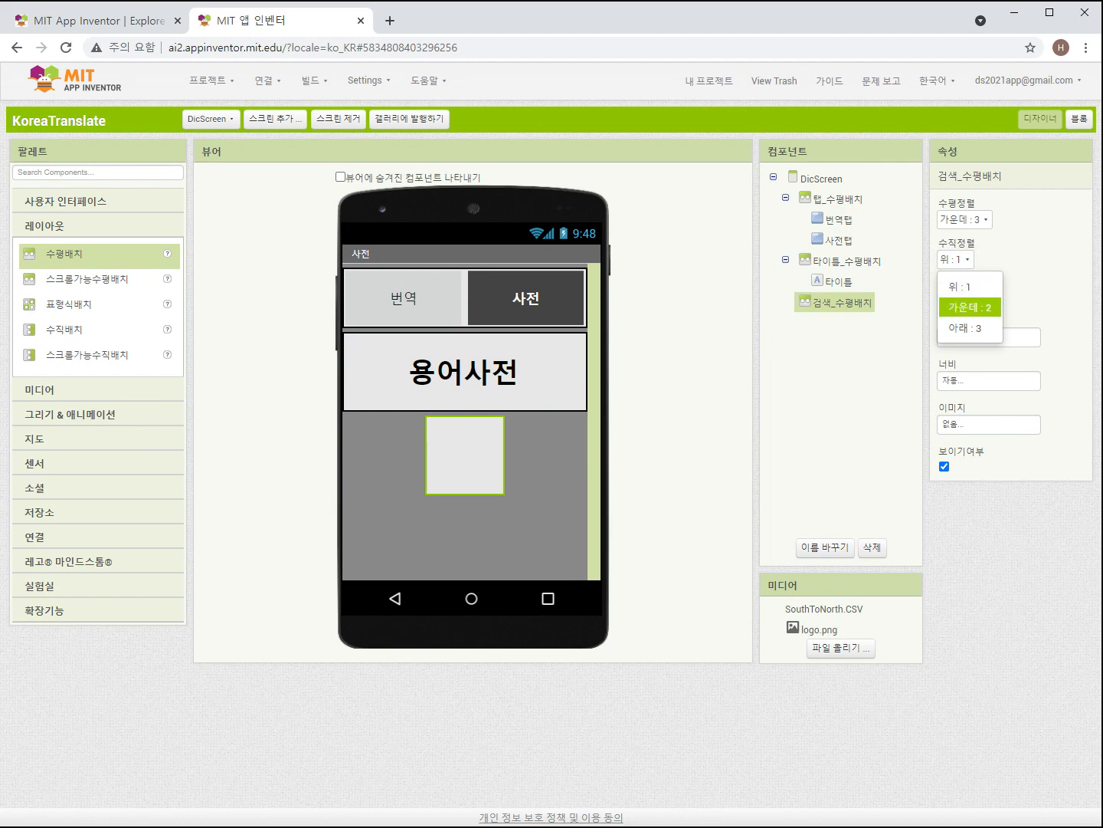
click(968, 308)
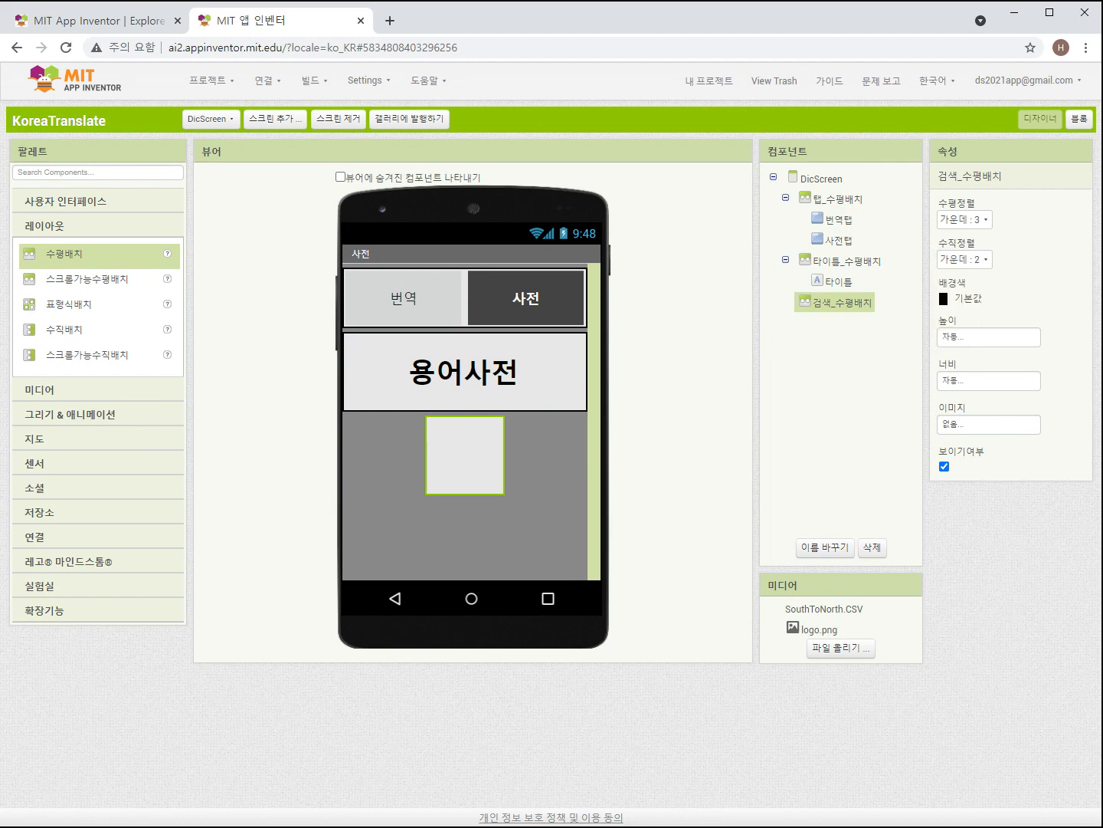
Step: Set the height of 검색_수평배치 to 70 pixels and its width to 부모 요소에 맞추기
click(988, 337)
click(971, 369)
text(70)
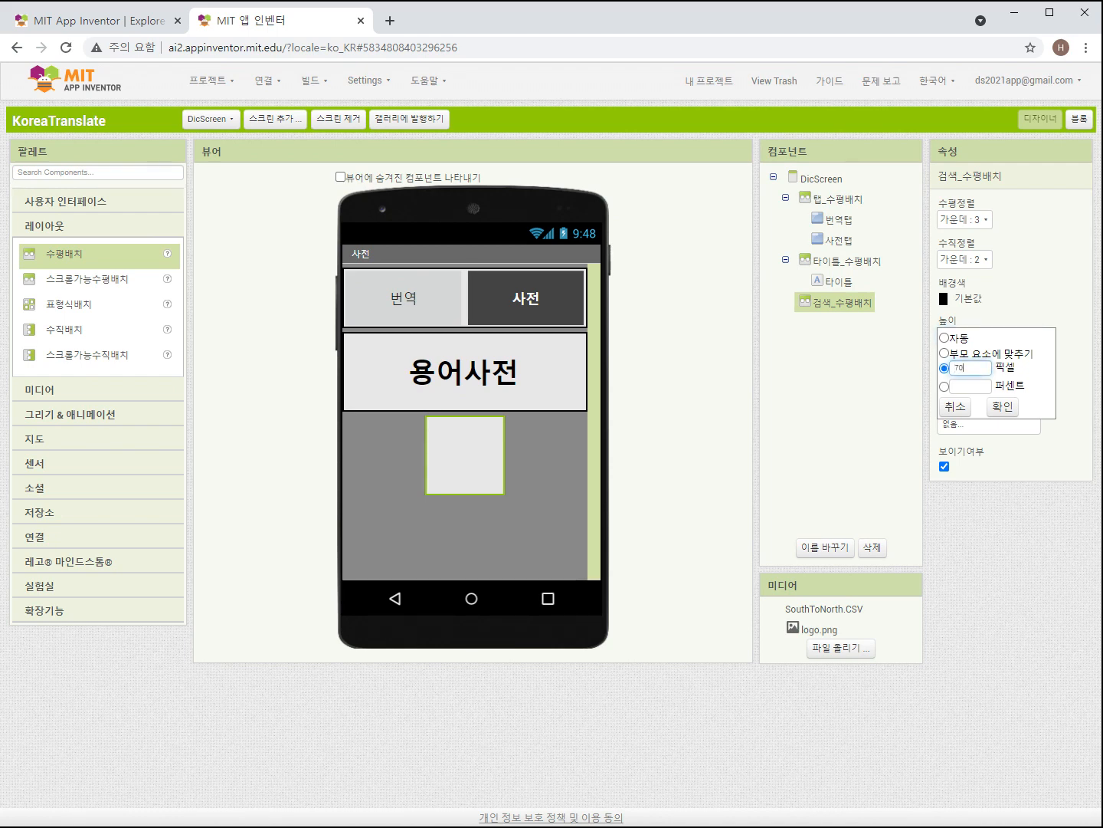
click(997, 404)
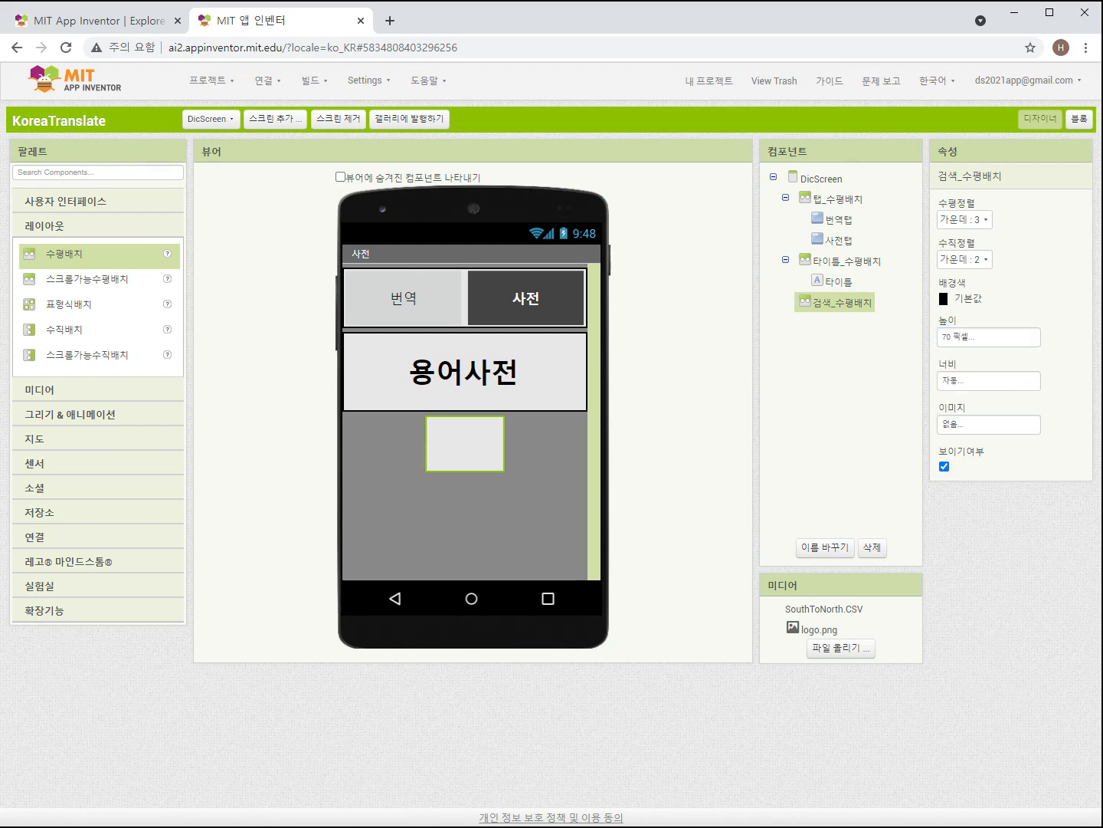
click(988, 381)
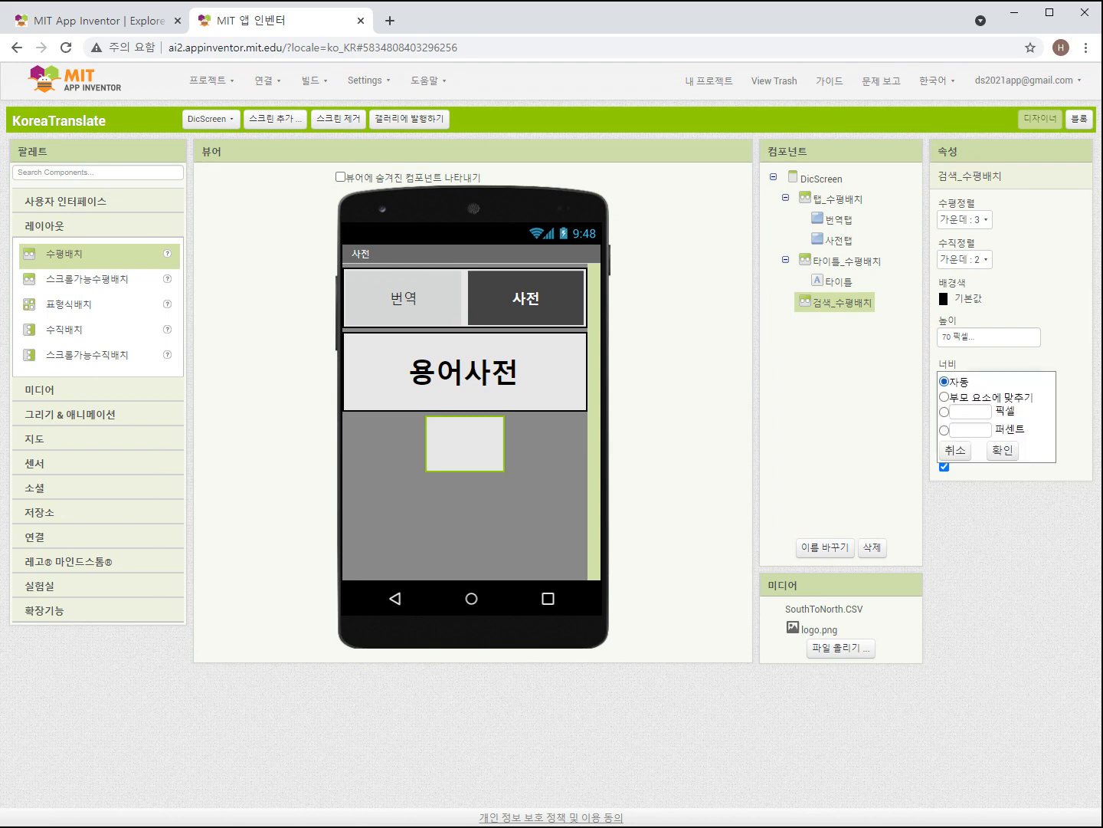
click(945, 397)
click(1004, 450)
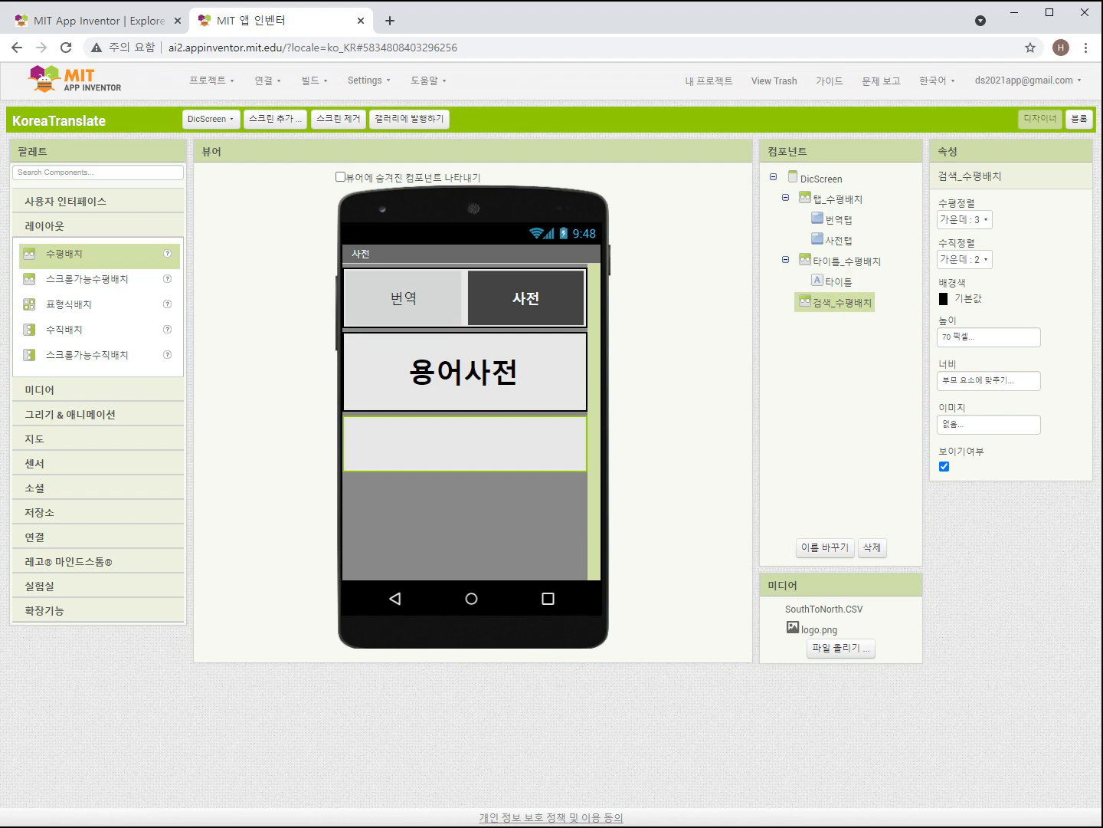
Step: Place a text box (텍스트박스) inside 검색_수평배치 and rename it as 검색_텍스트박스
click(66, 201)
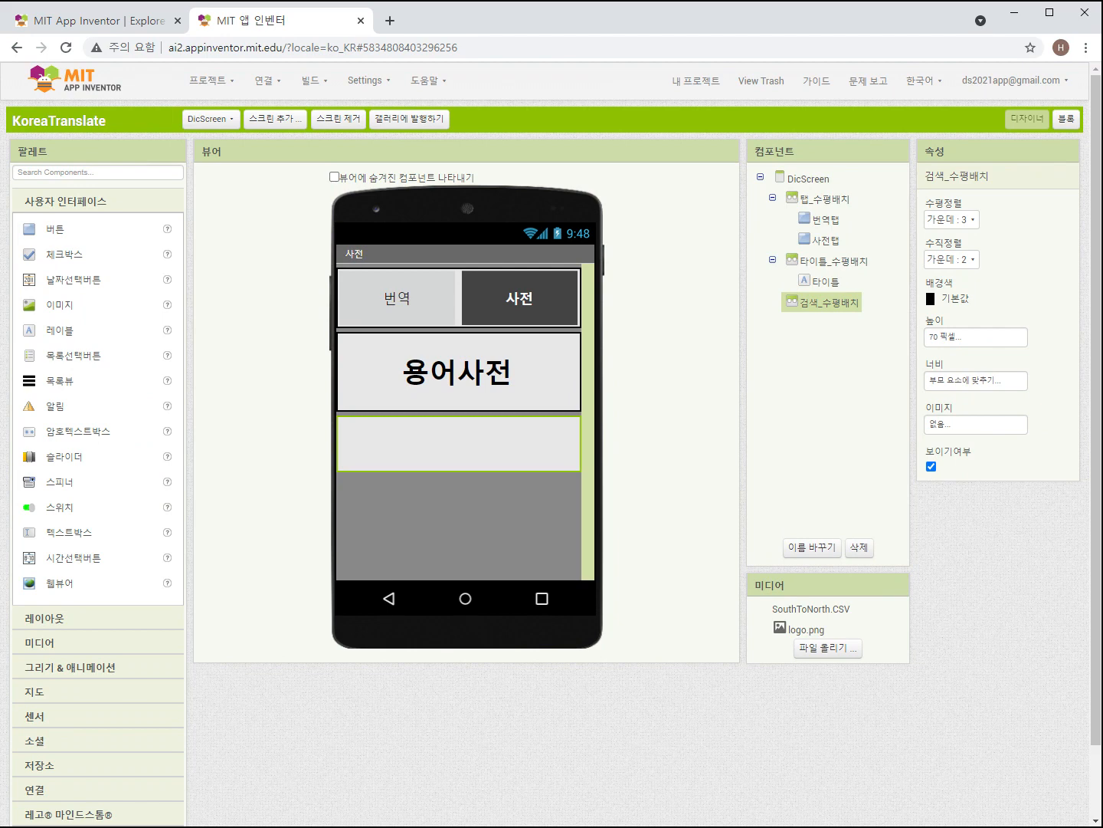
mouse_move(58, 532)
mouse_down()
mouse_move(312, 465)
mouse_move(370, 438)
mouse_up()
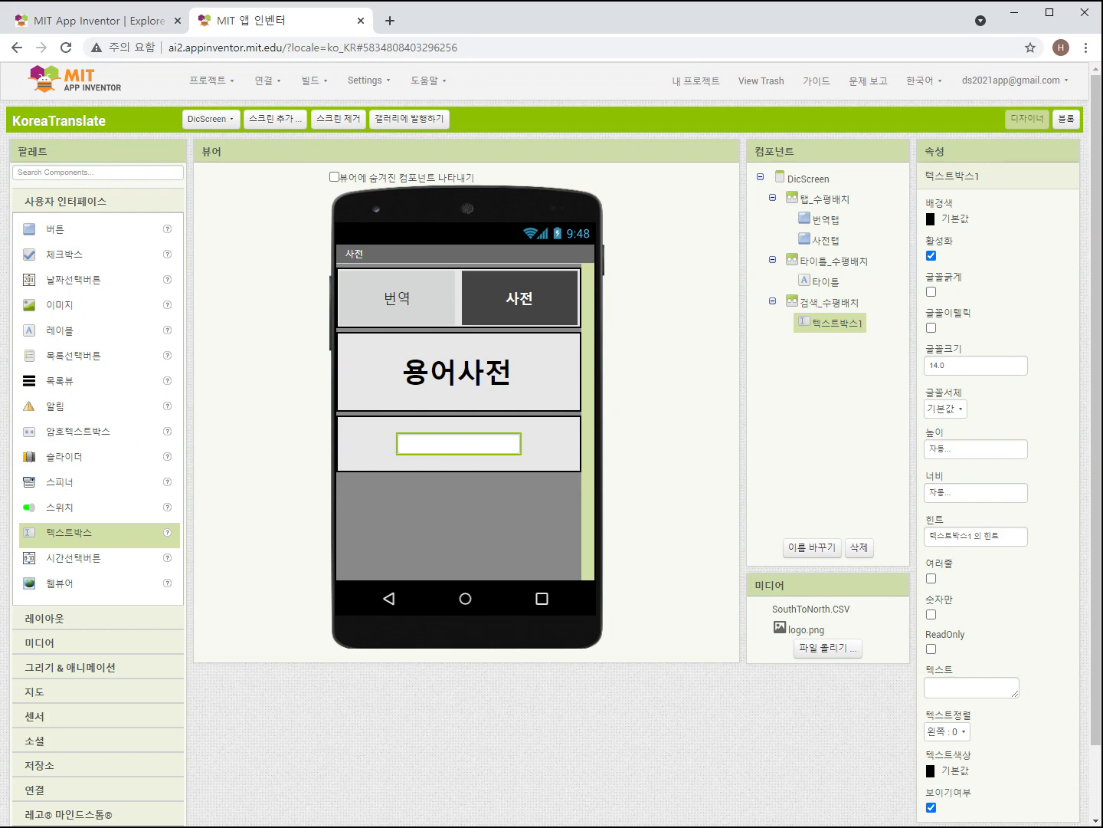
click(812, 546)
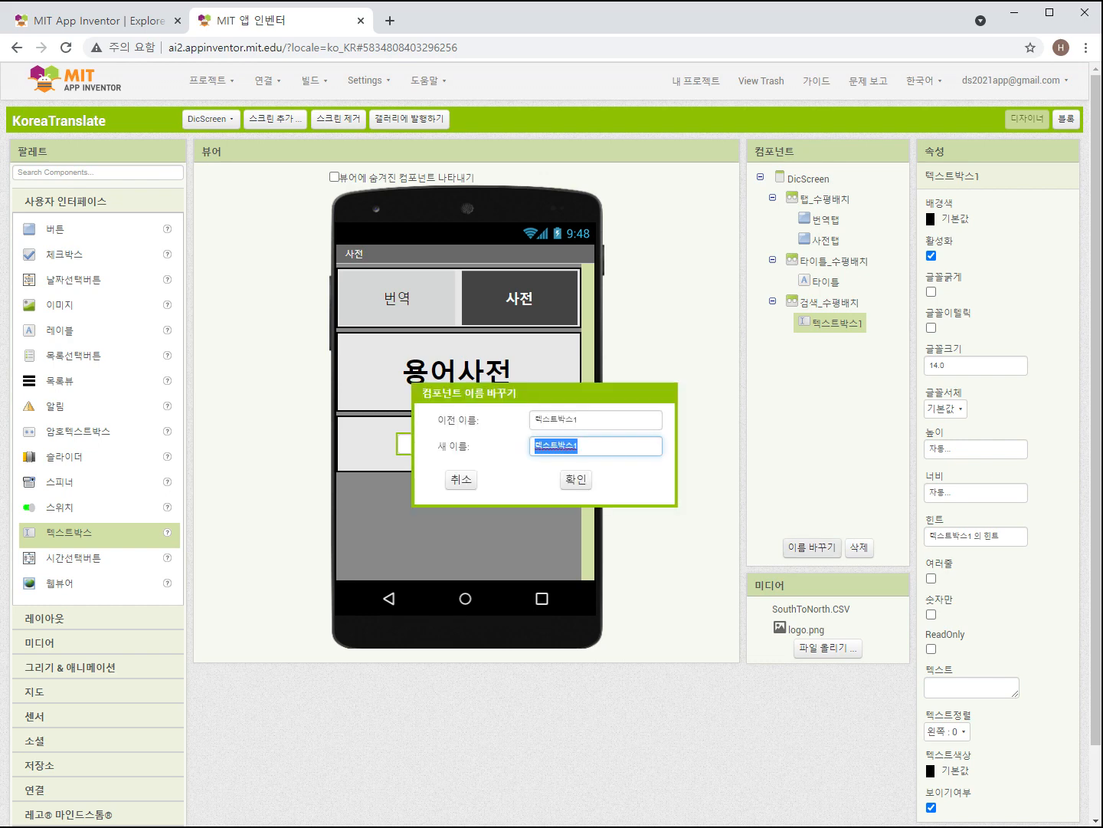
click(579, 446)
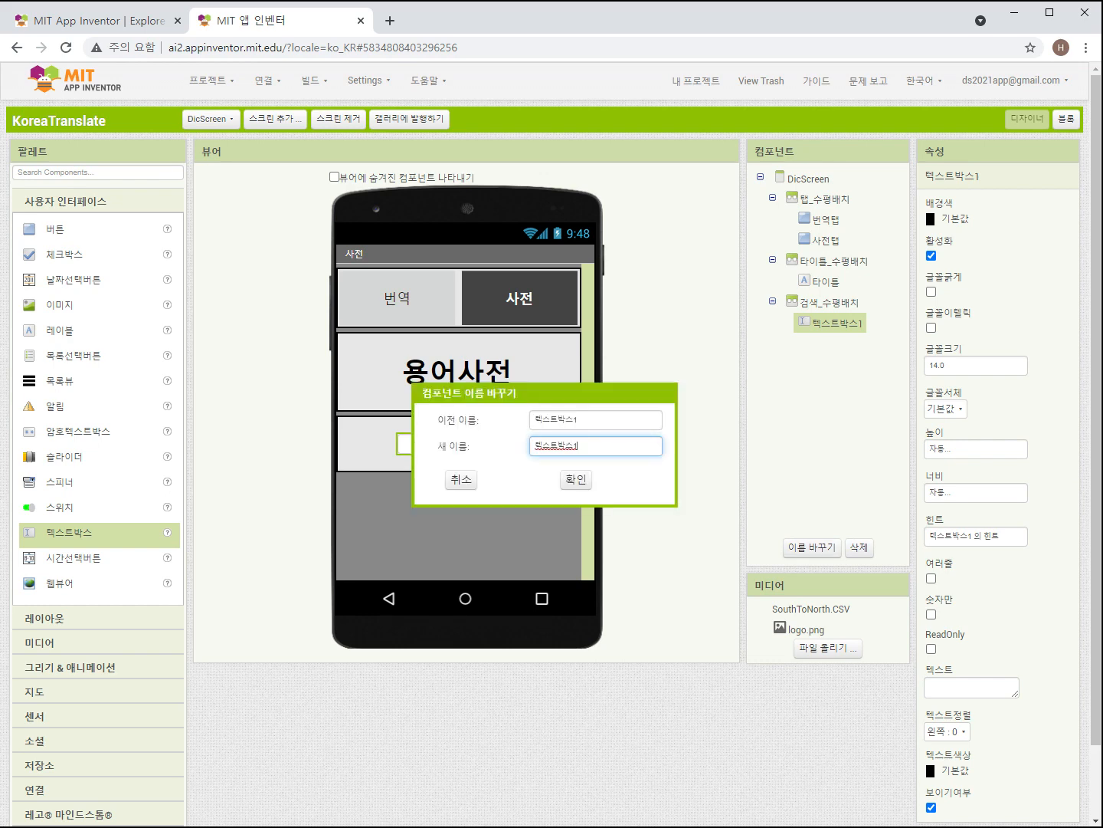
key(BackSpace)
key(Home)
text(검)
text(색)
text(_)
click(576, 479)
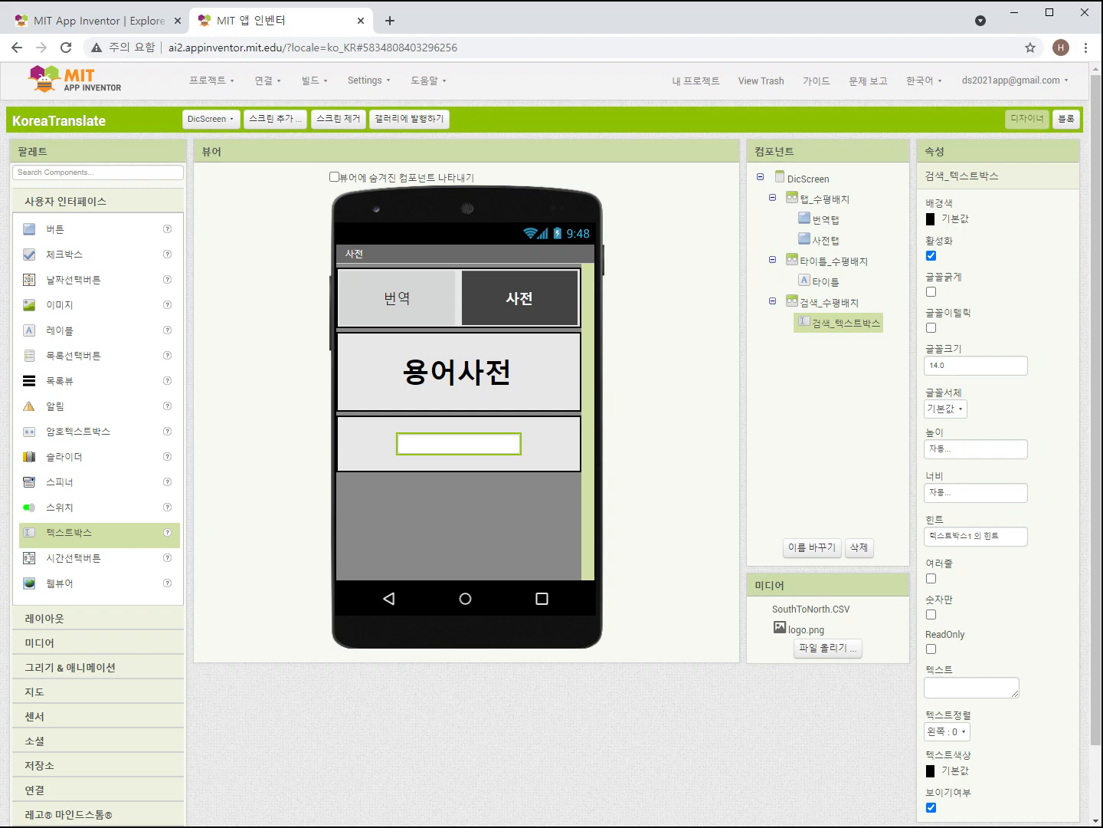
Step: Set the font size of 검색_텍스트박스 to 21 and its width to 200 pixels
text(21)
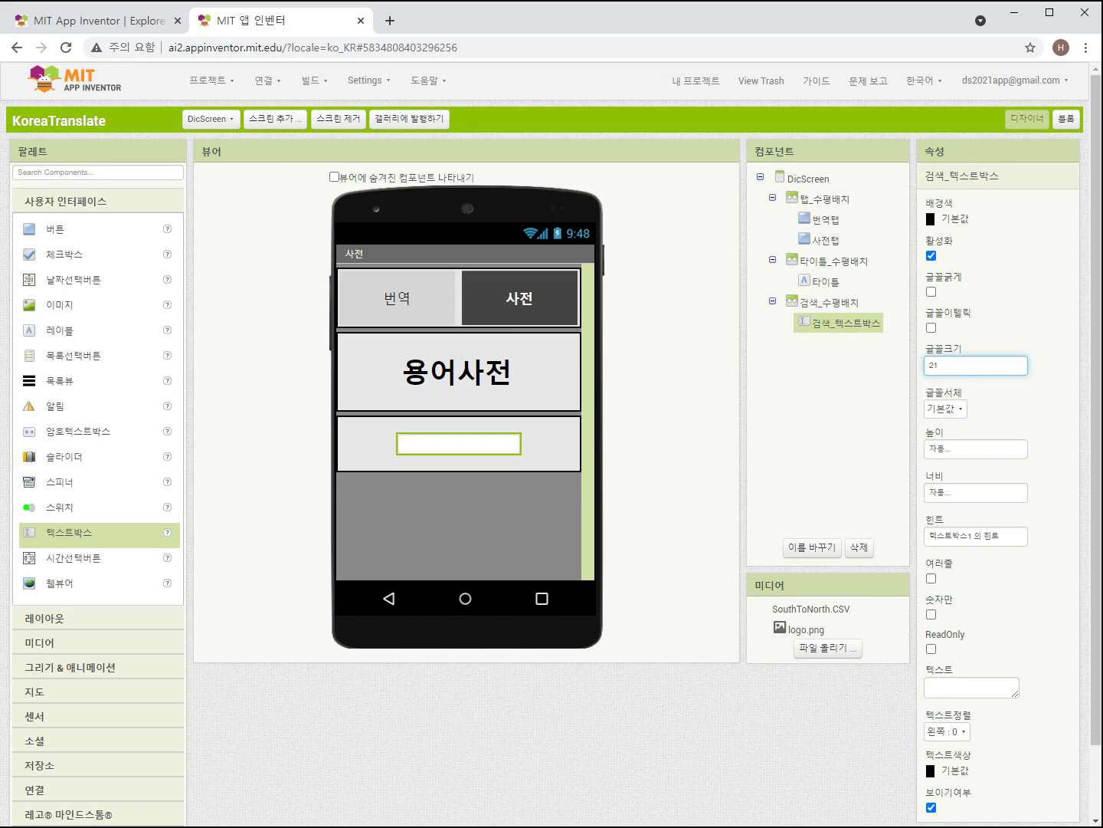
click(975, 493)
click(957, 523)
text(200)
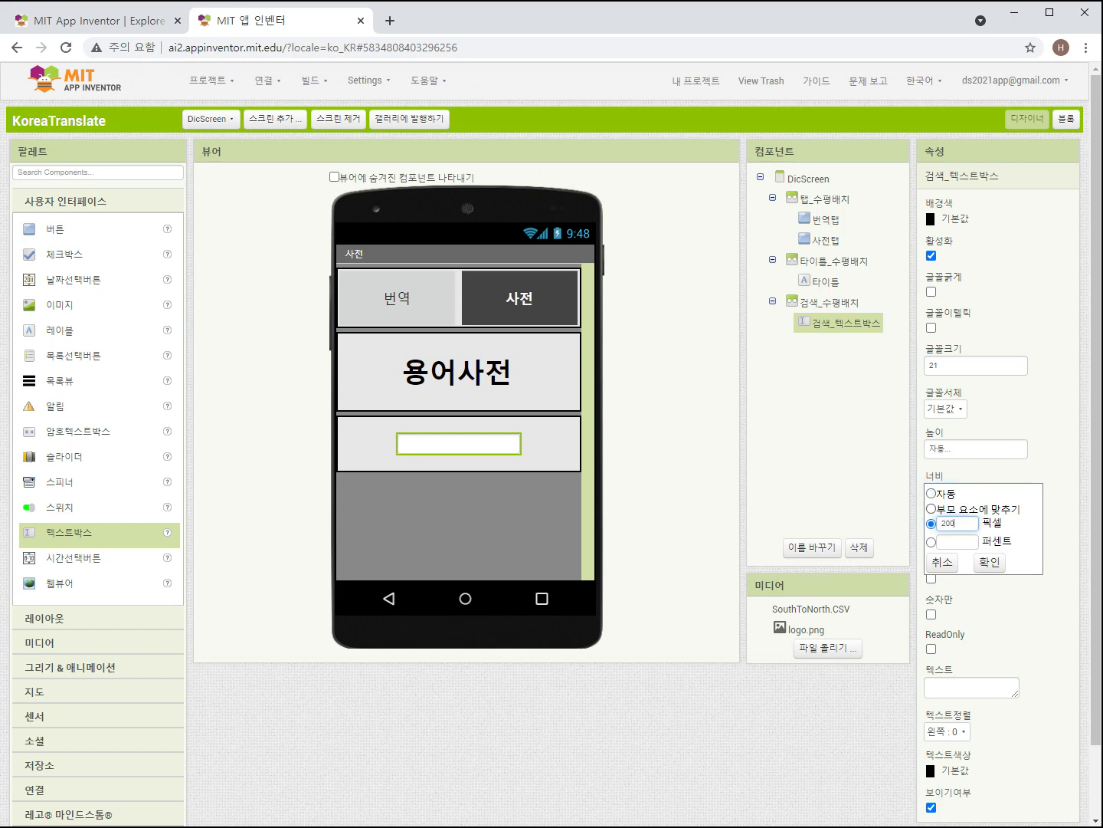
click(990, 562)
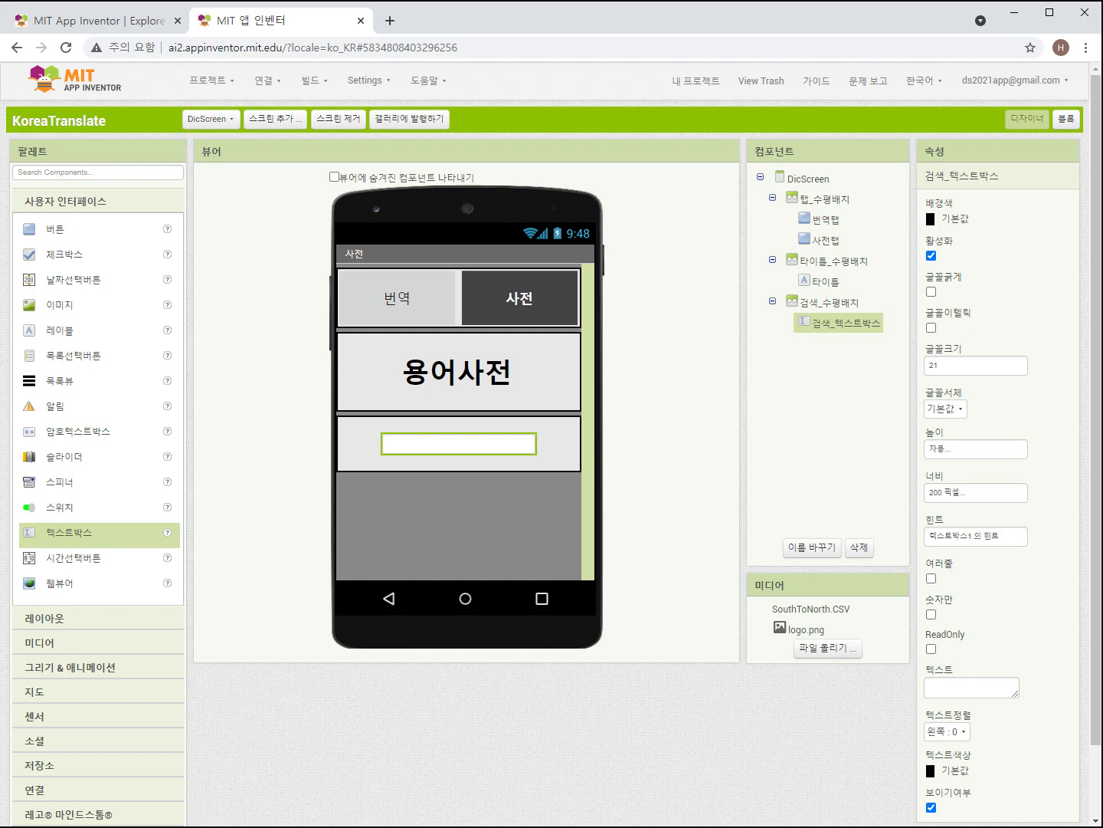
Step: Set the hint of 검색_텍스트박스 to 단어를 입력하세요
click(928, 687)
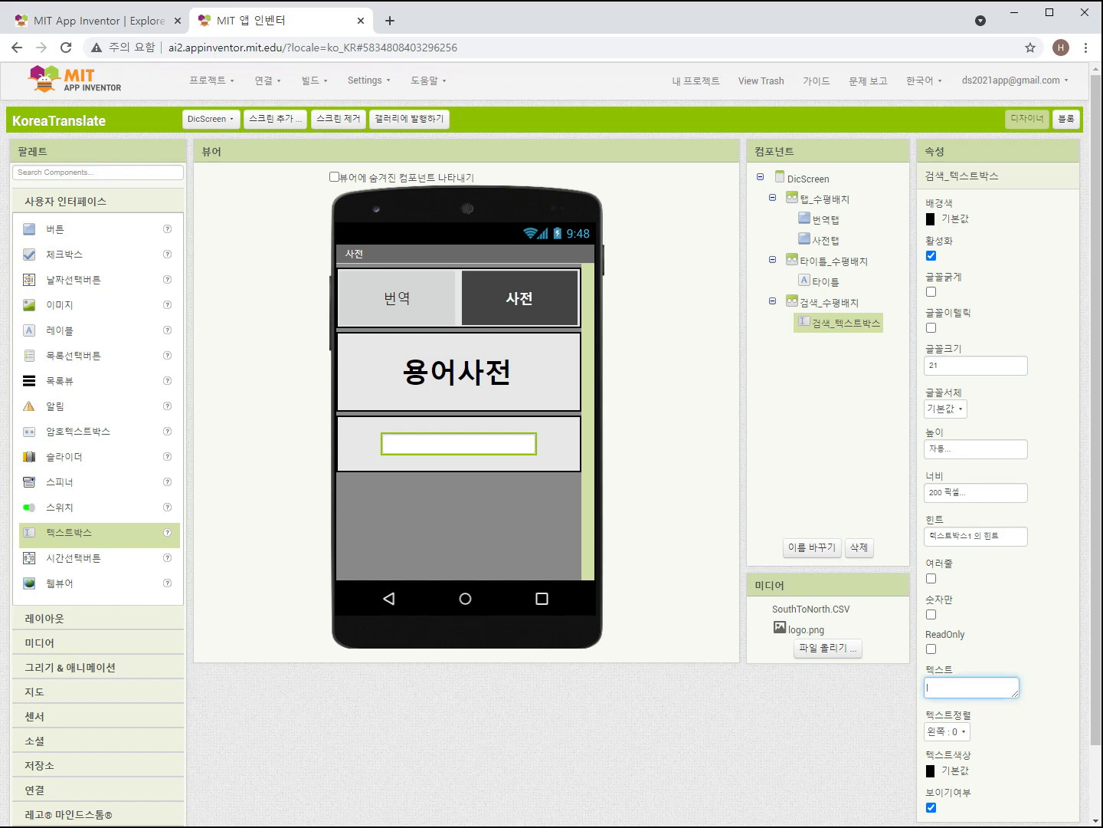
drag(1006, 536, 926, 537)
text(단어)
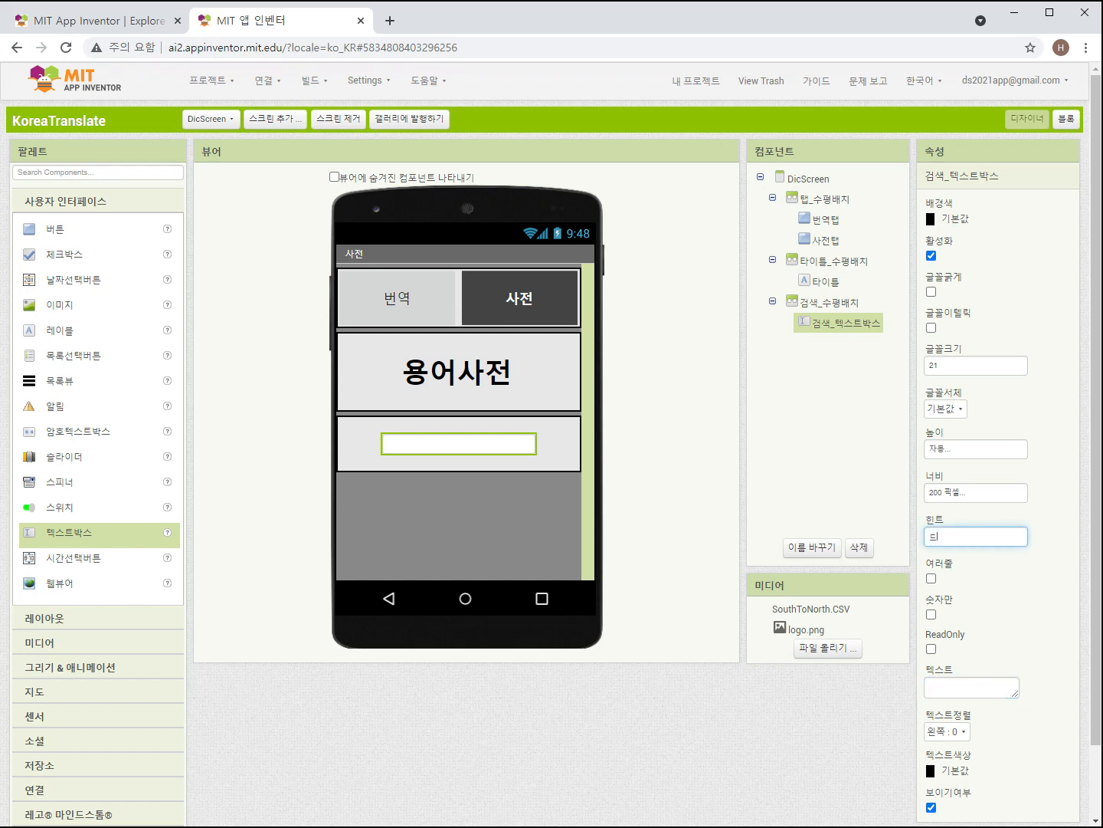
text(를 입력ㅎ하세요)
key(Return)
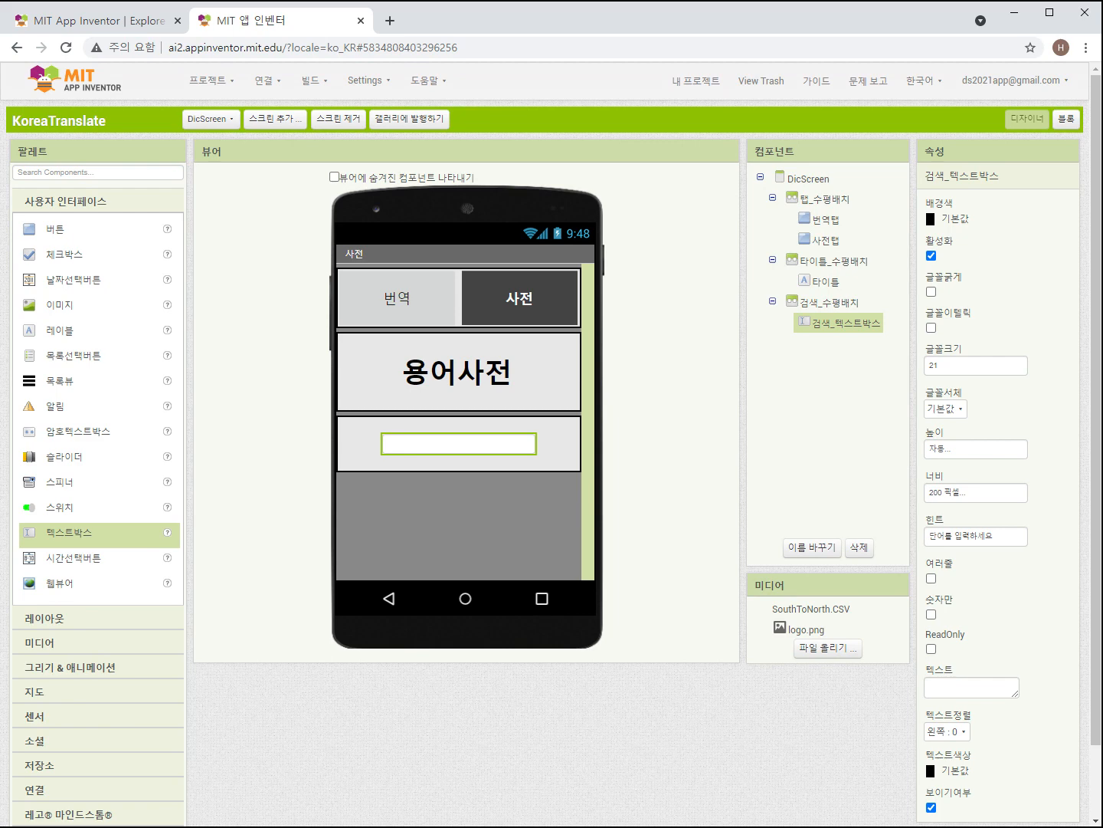
Step: Place a label (레이블) after 검색_텍스트박스 inside 검색_수평배치 and rename it as 검색_경계
mouse_move(46, 330)
mouse_down()
mouse_move(126, 375)
mouse_move(421, 433)
mouse_move(536, 442)
mouse_up()
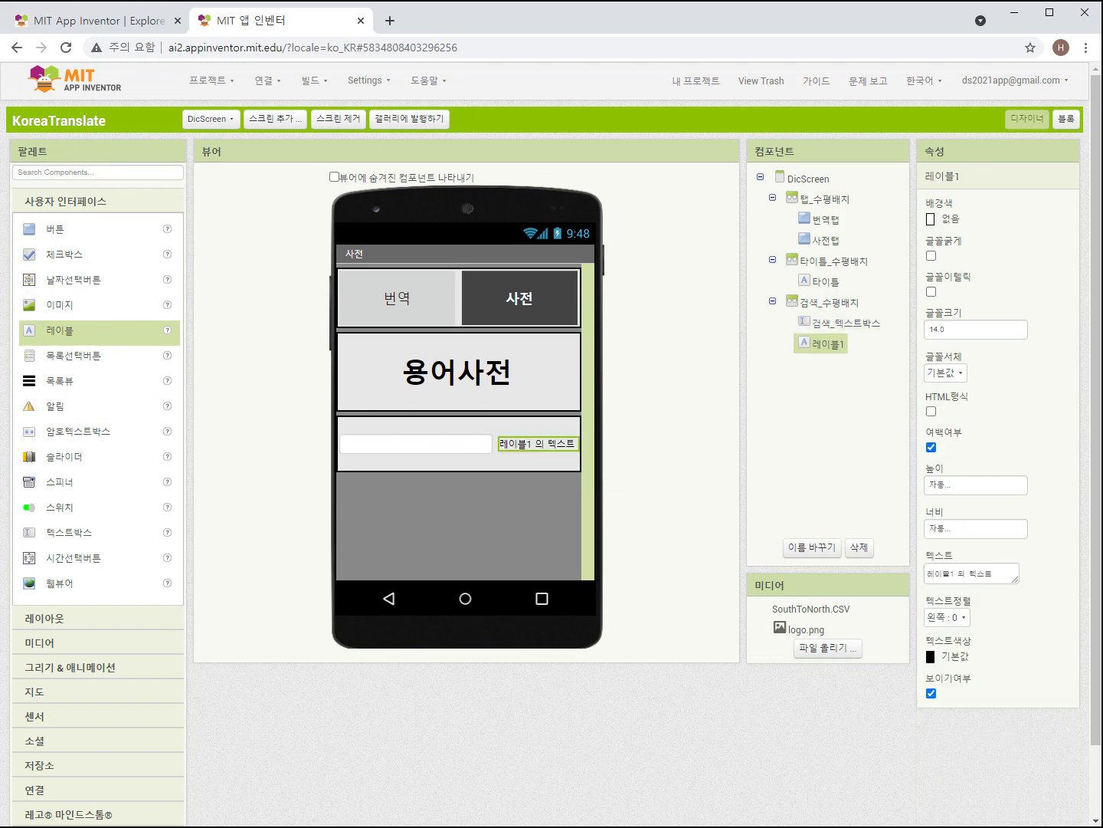
click(812, 547)
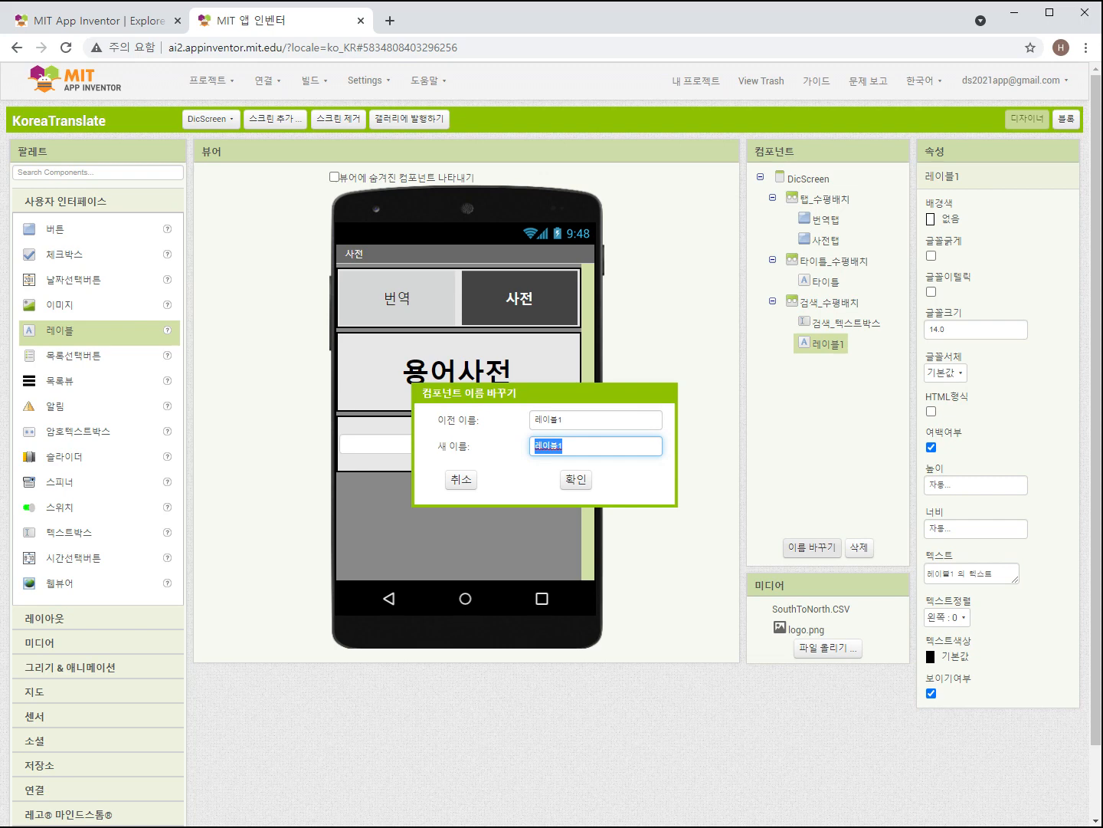
text(검색 ㄹ)
text(경계)
key(Return)
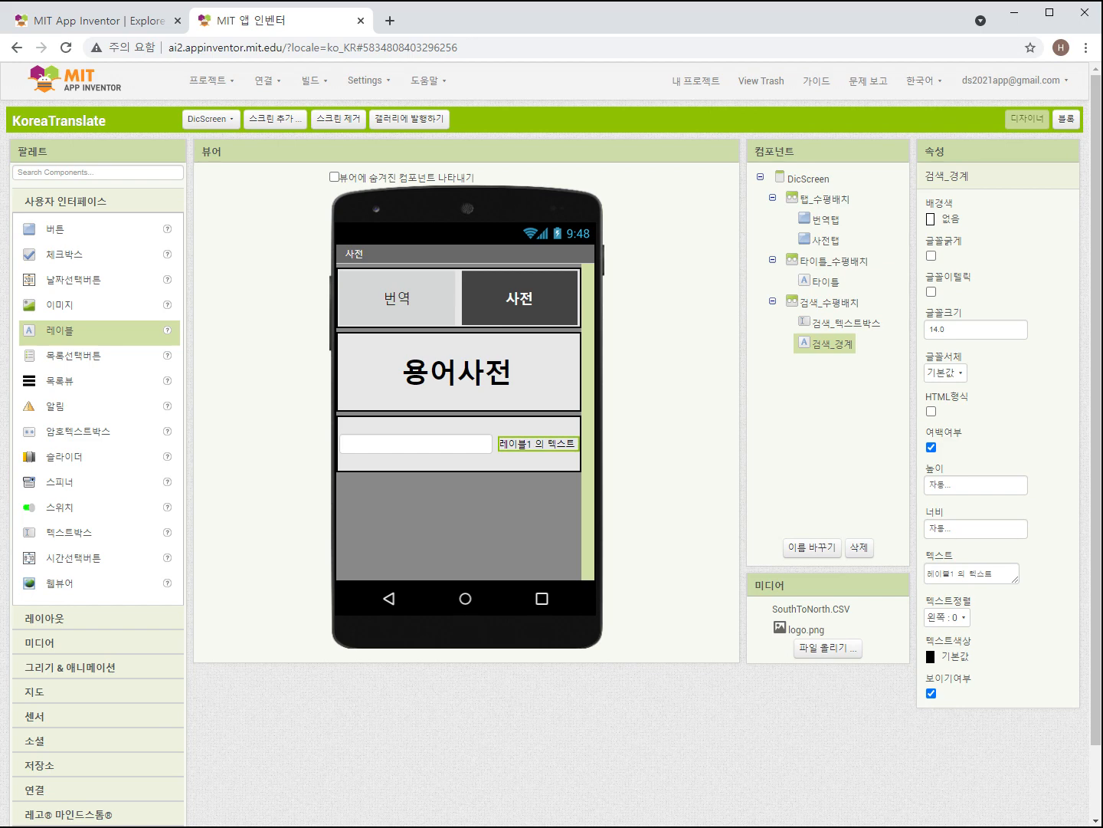
Step: Clear the text of the 검색_경계 label so it serves as an empty spacer
drag(996, 574, 924, 574)
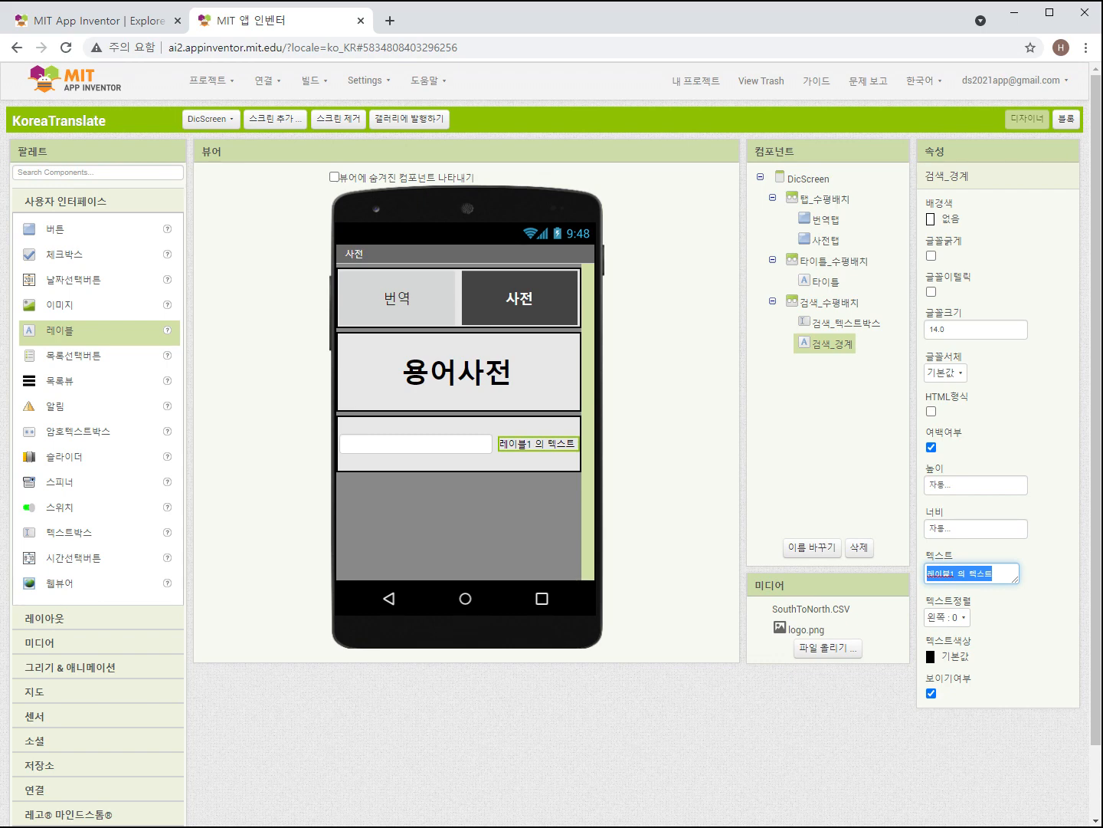
key(BackSpace)
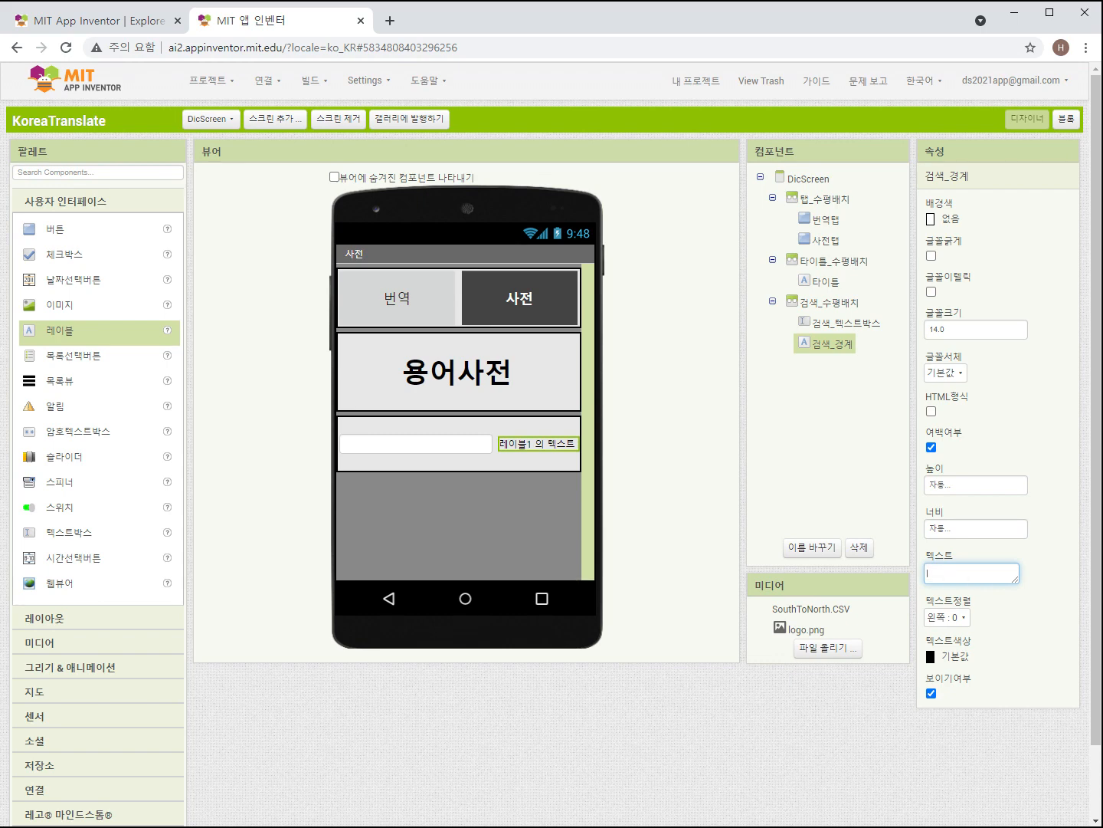
key(Return)
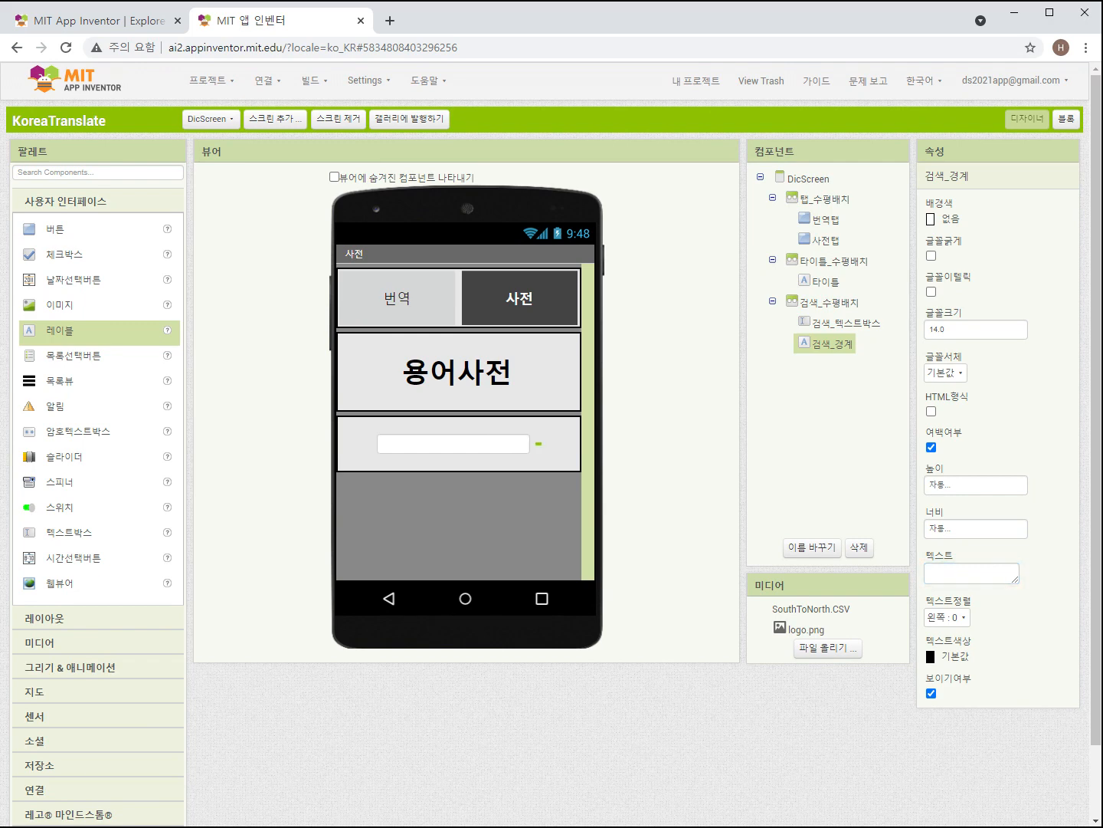
Step: Place a button (버튼) after 검색_경계 inside 검색_수평배치 and rename it as 검색_버튼
click(55, 230)
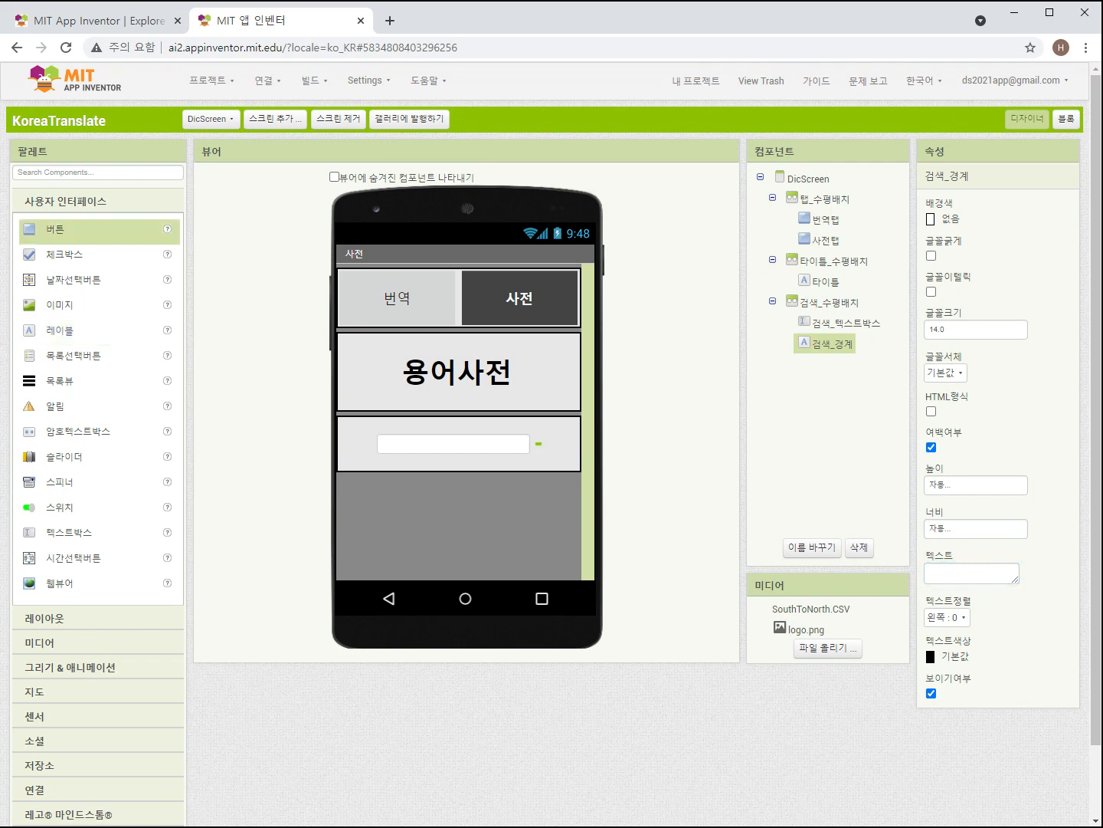
drag(56, 229, 544, 446)
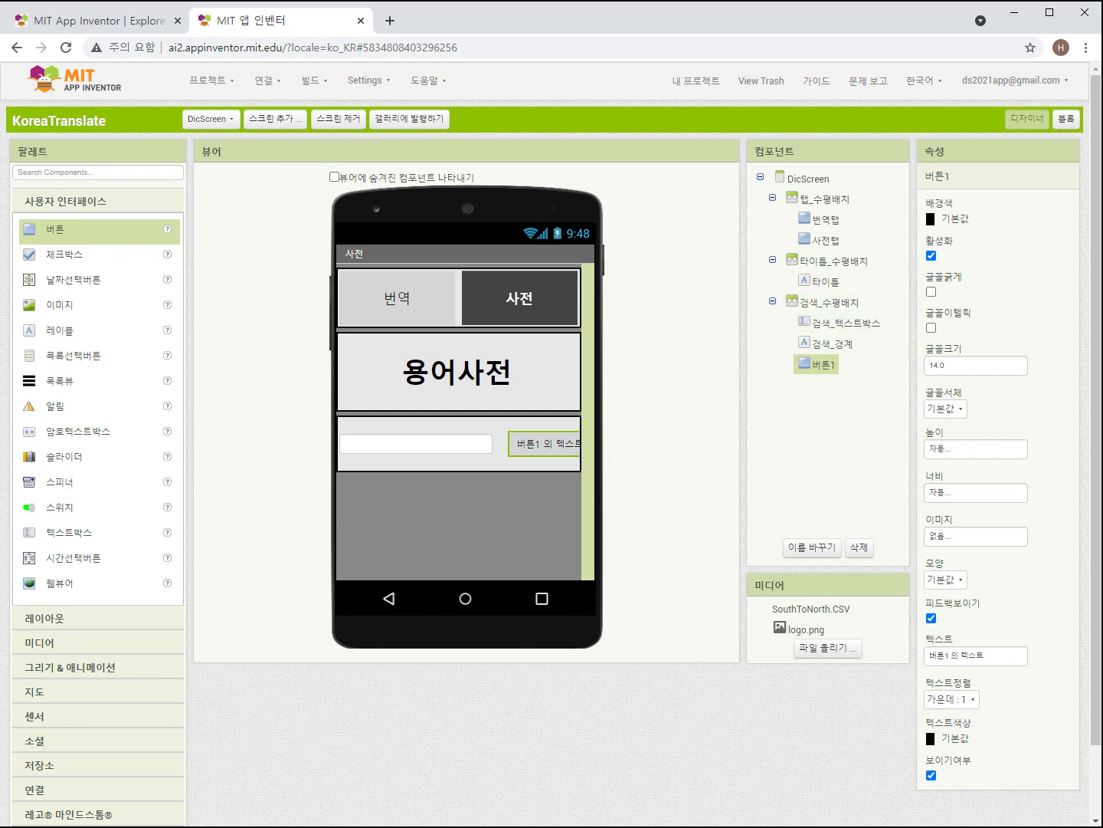
click(812, 546)
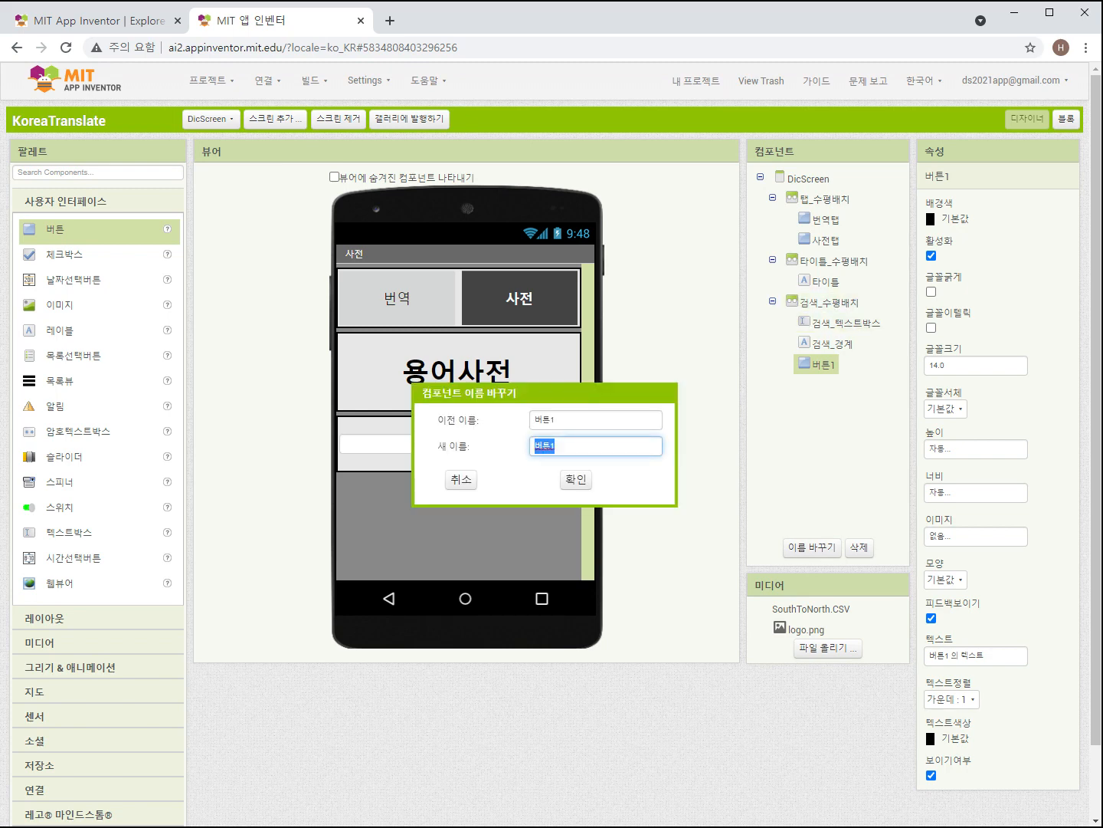
text(ㄱㅜㅔ)
text(색 버튼)
key(Tab)
key(Return)
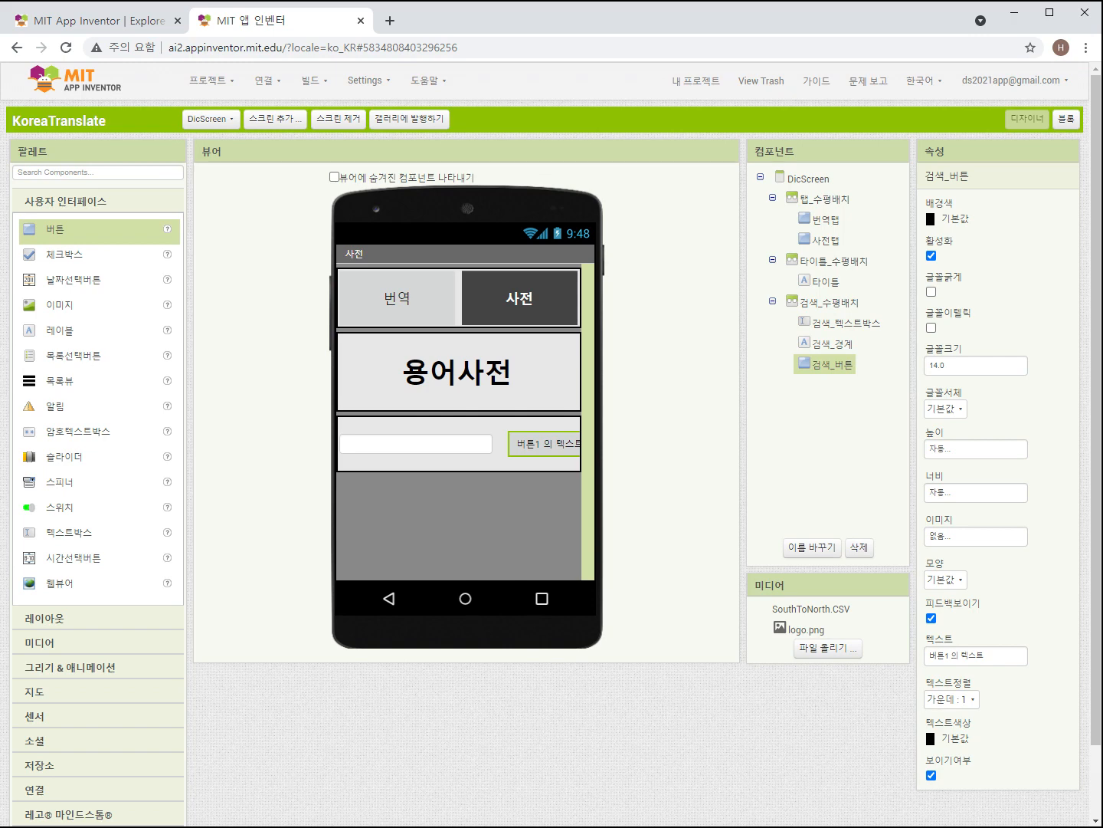
Step: Set the width of 검색_버튼 to 70 pixels and its shape to 직사각형
click(976, 492)
click(942, 524)
text(70)
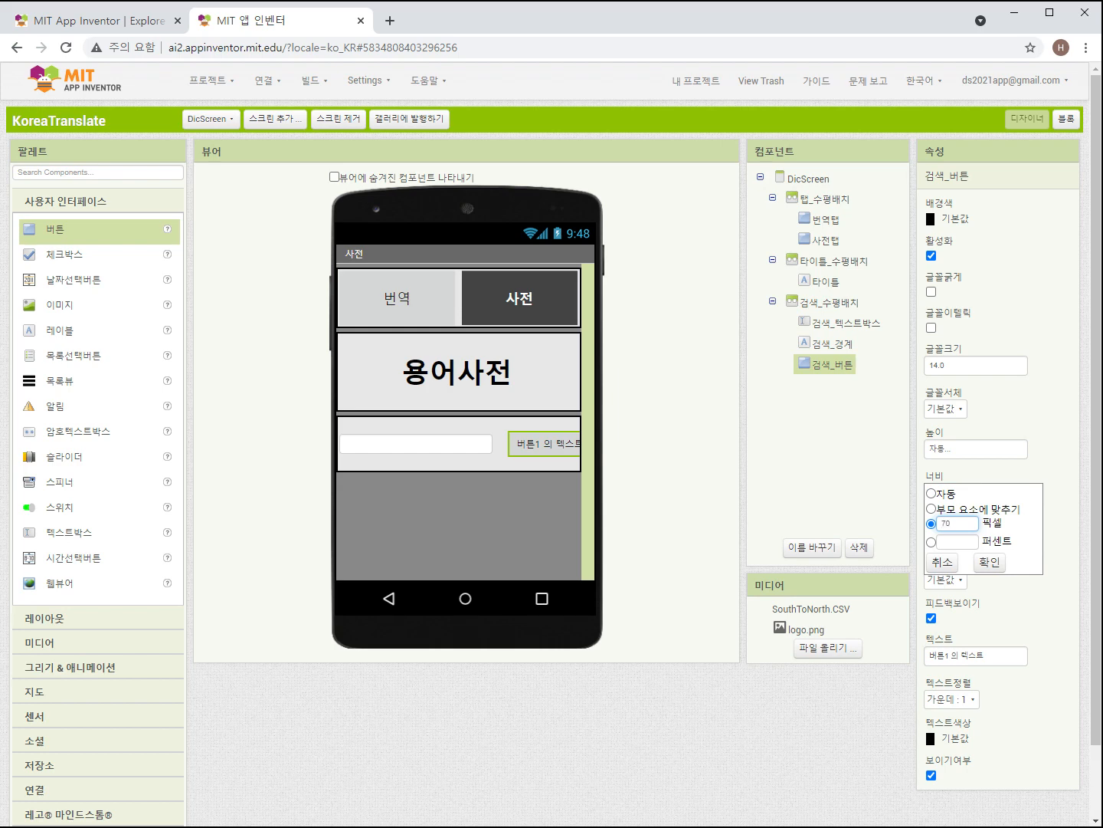
click(989, 562)
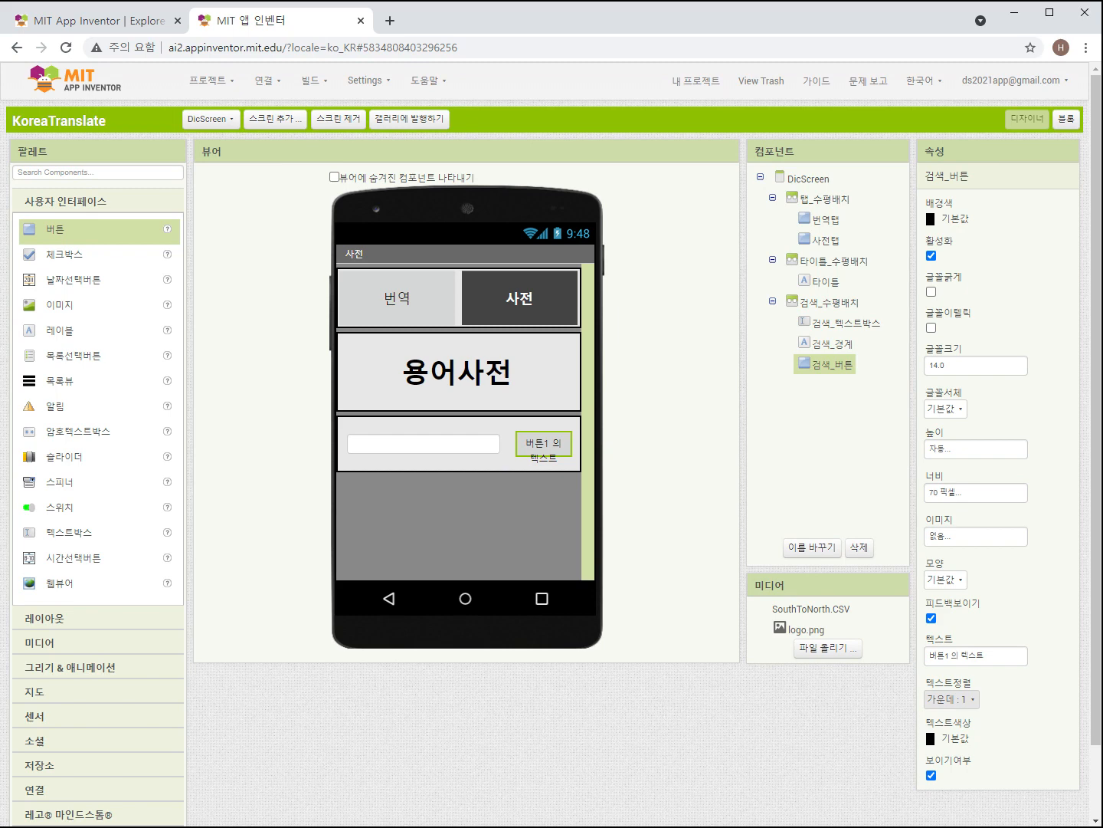
click(946, 580)
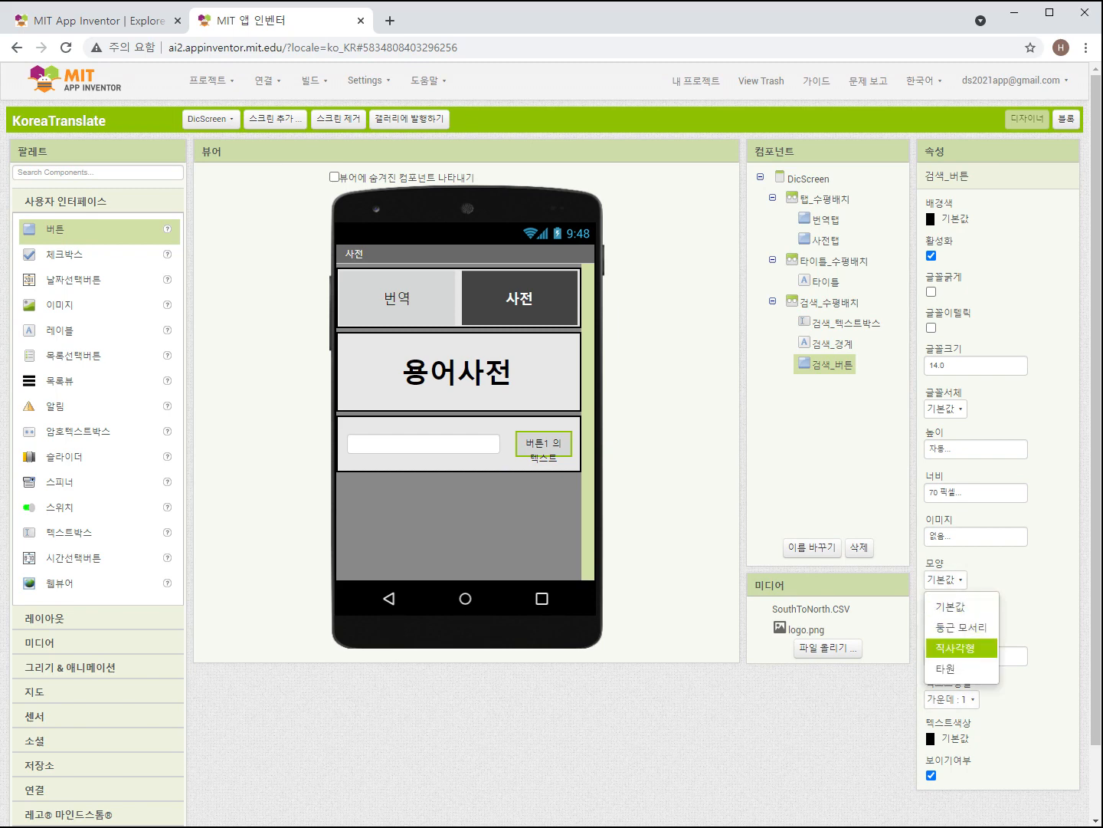
click(963, 648)
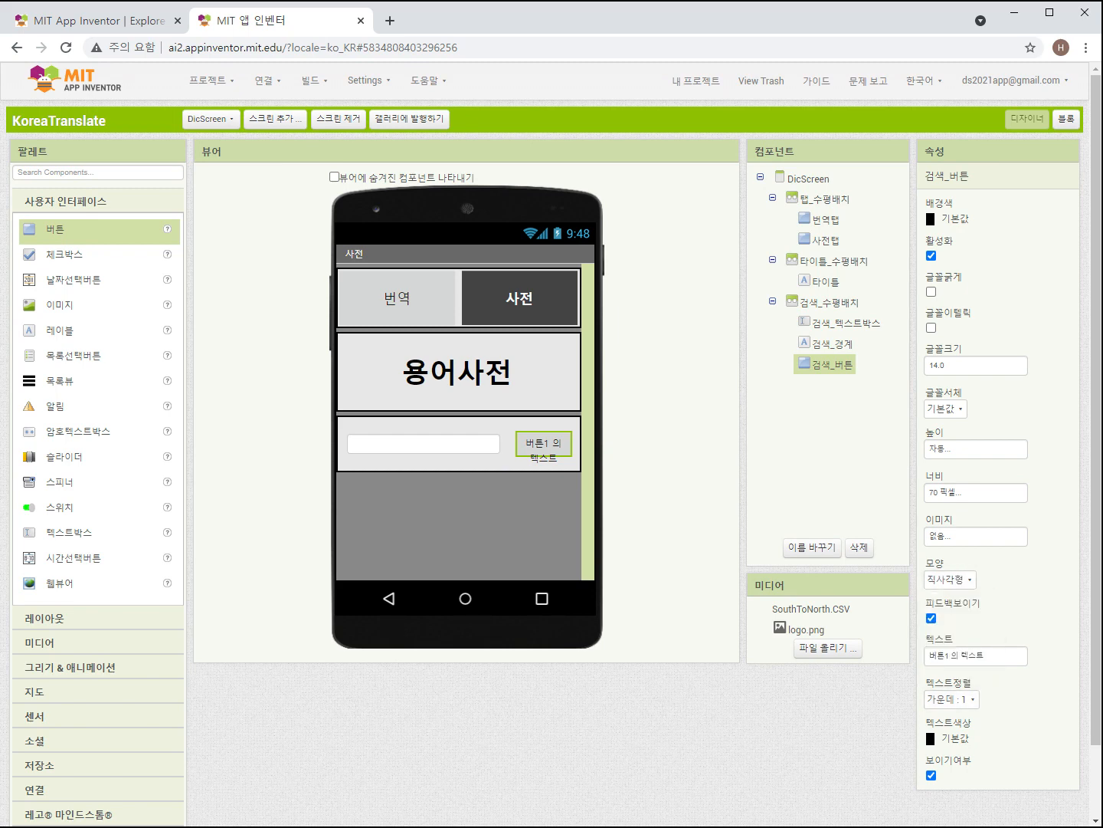
Step: Set the text of 검색_버튼 to 검색
key(ctrl+a)
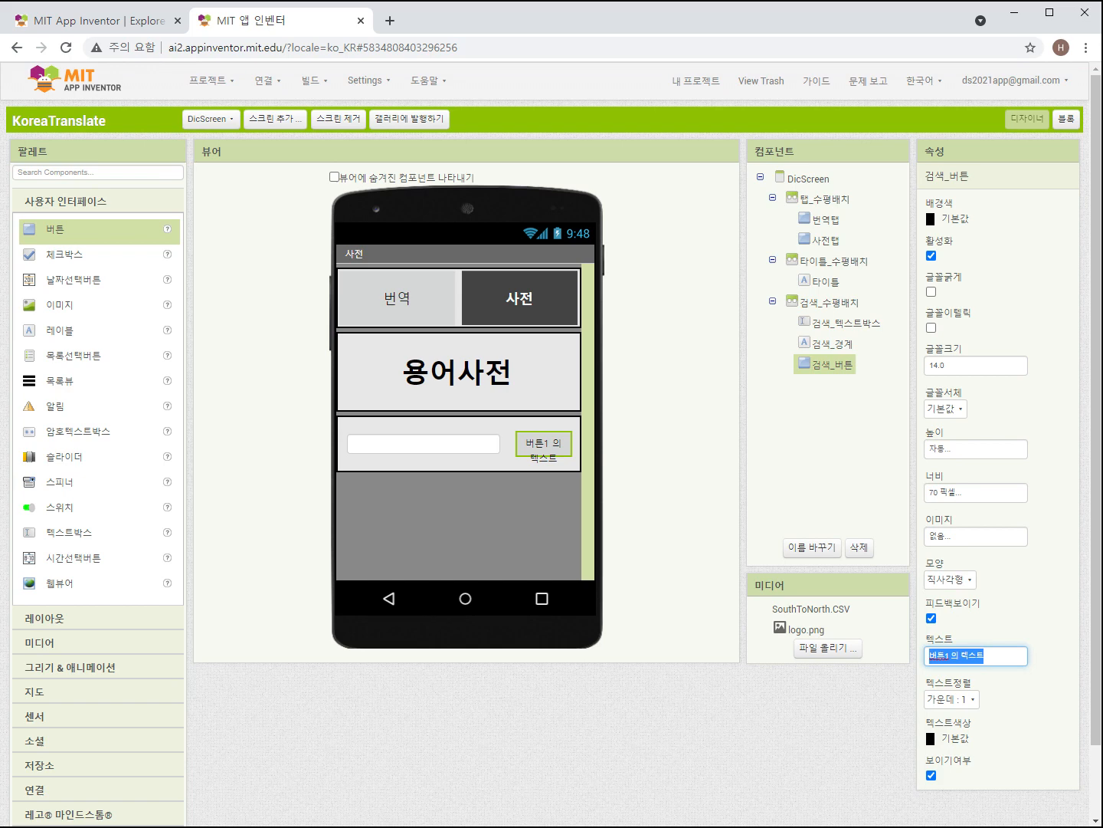
text(검색)
key(Return)
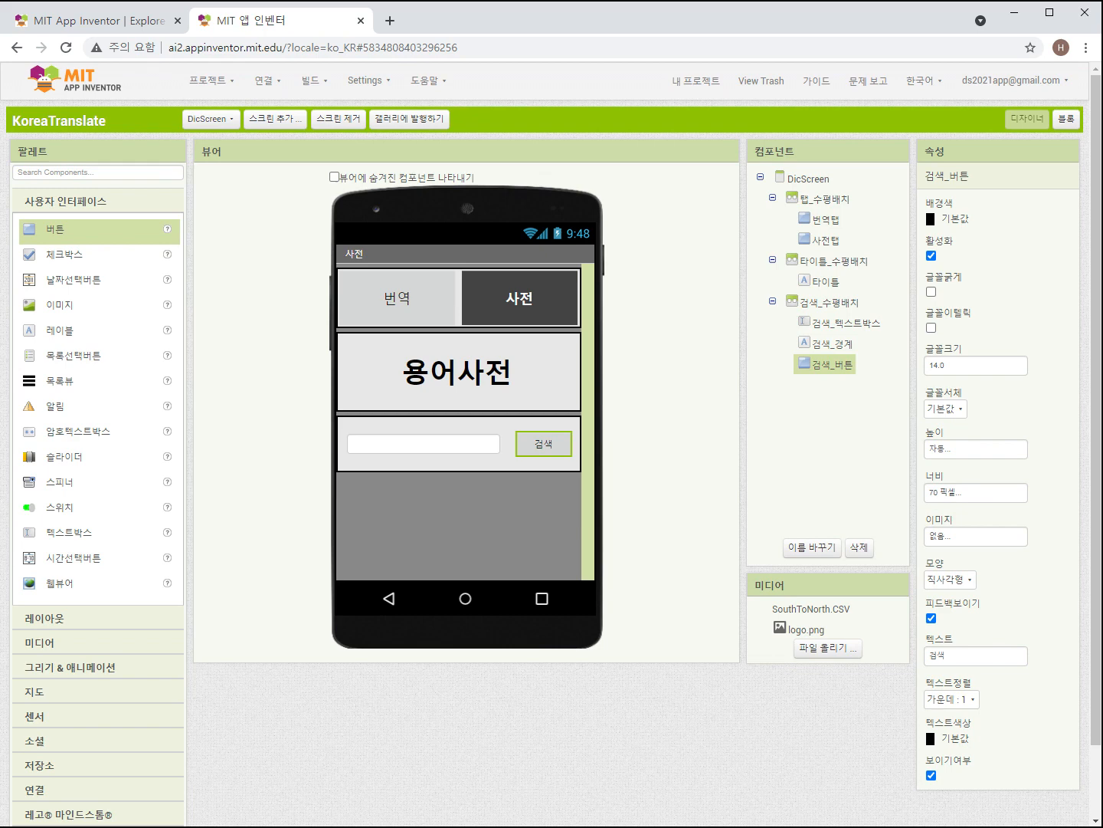
Step: Place a list view (목록뷰) below the search row on DicScreen and rename it as 결과_목록뷰
click(60, 381)
drag(60, 382, 383, 494)
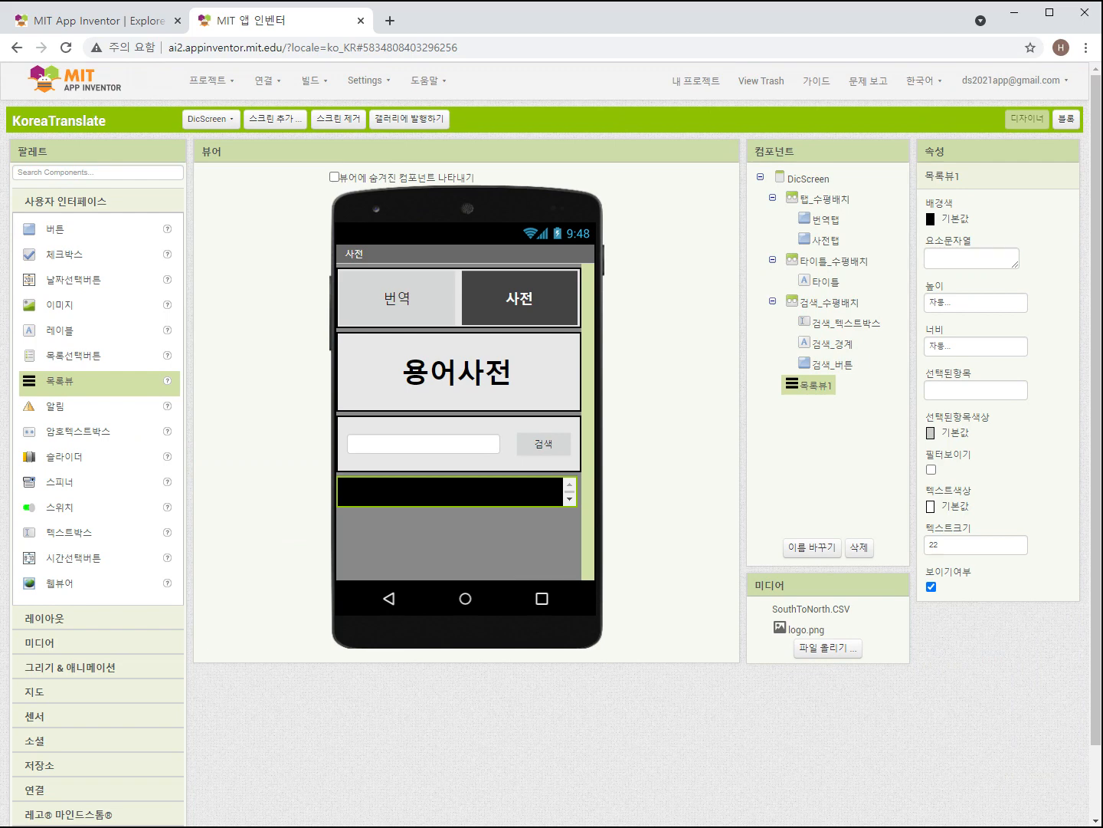
click(812, 546)
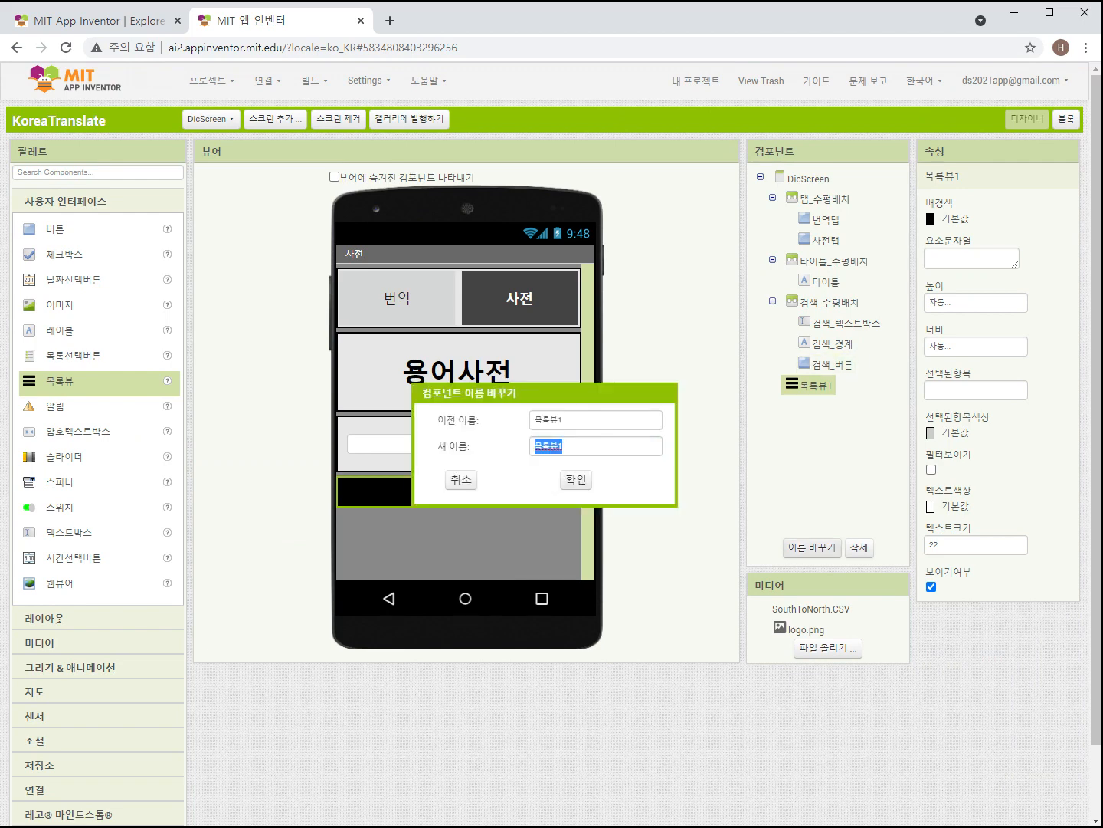
text(결)
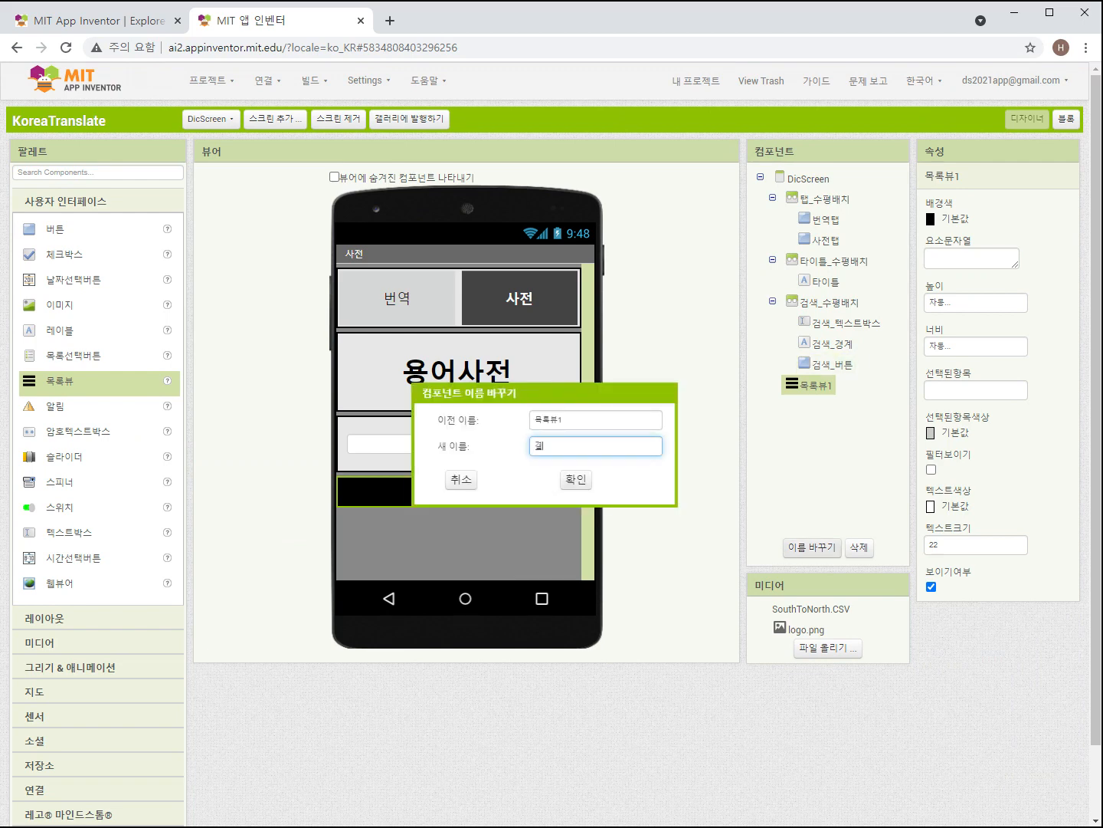
text(과 의ㄱㄹㄱ뷔)
click(576, 479)
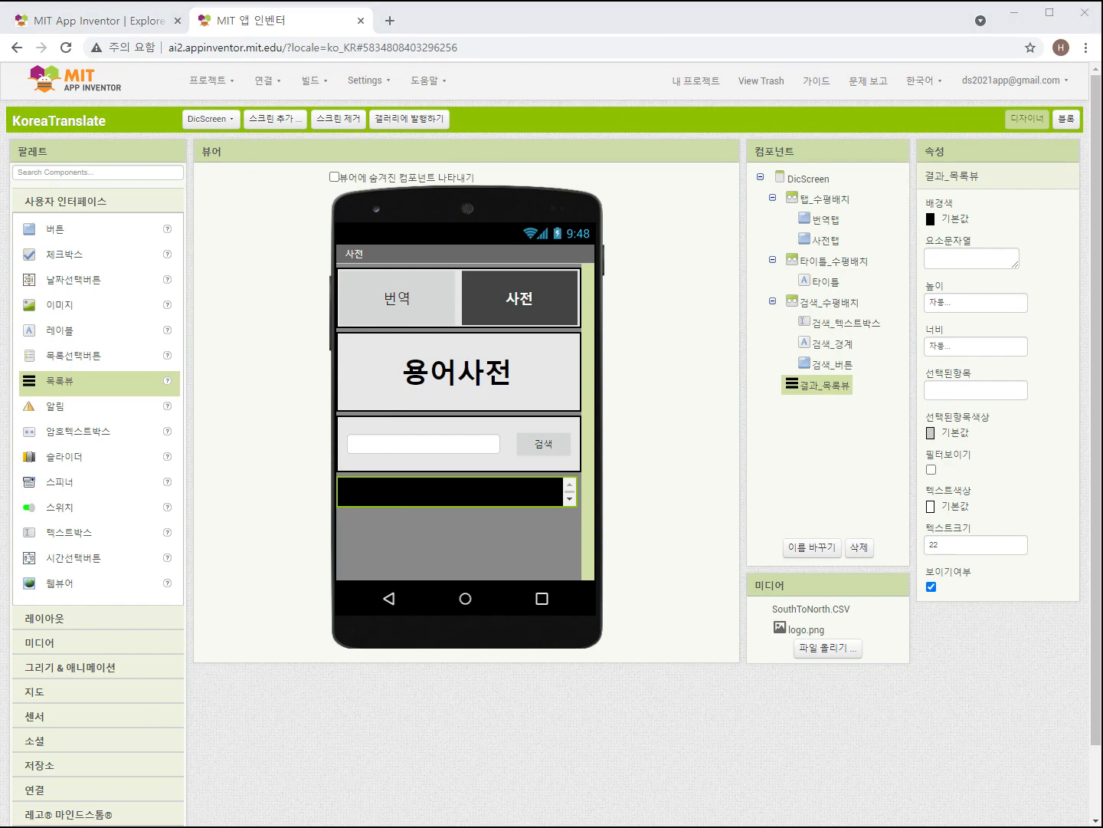
Step: Set the text size of 결과_목록뷰 to 25 and make the list view invisible
double_click(935, 545)
text(28)
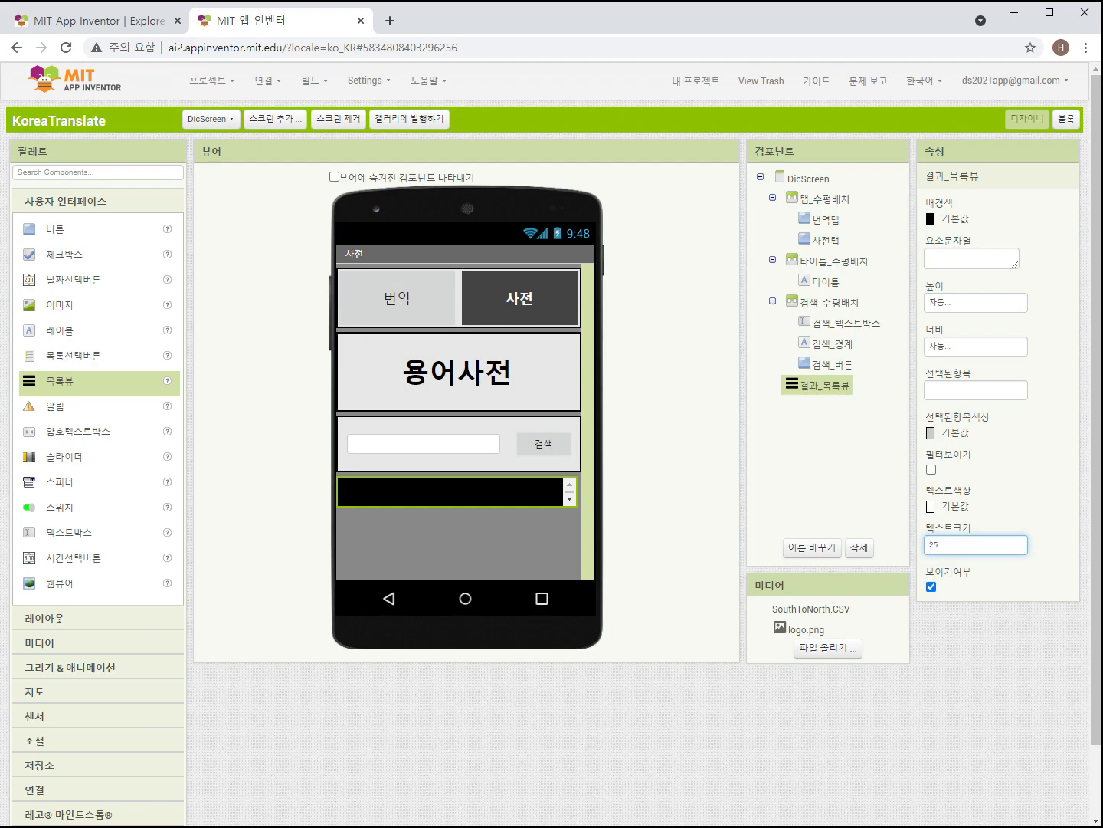
key(Return)
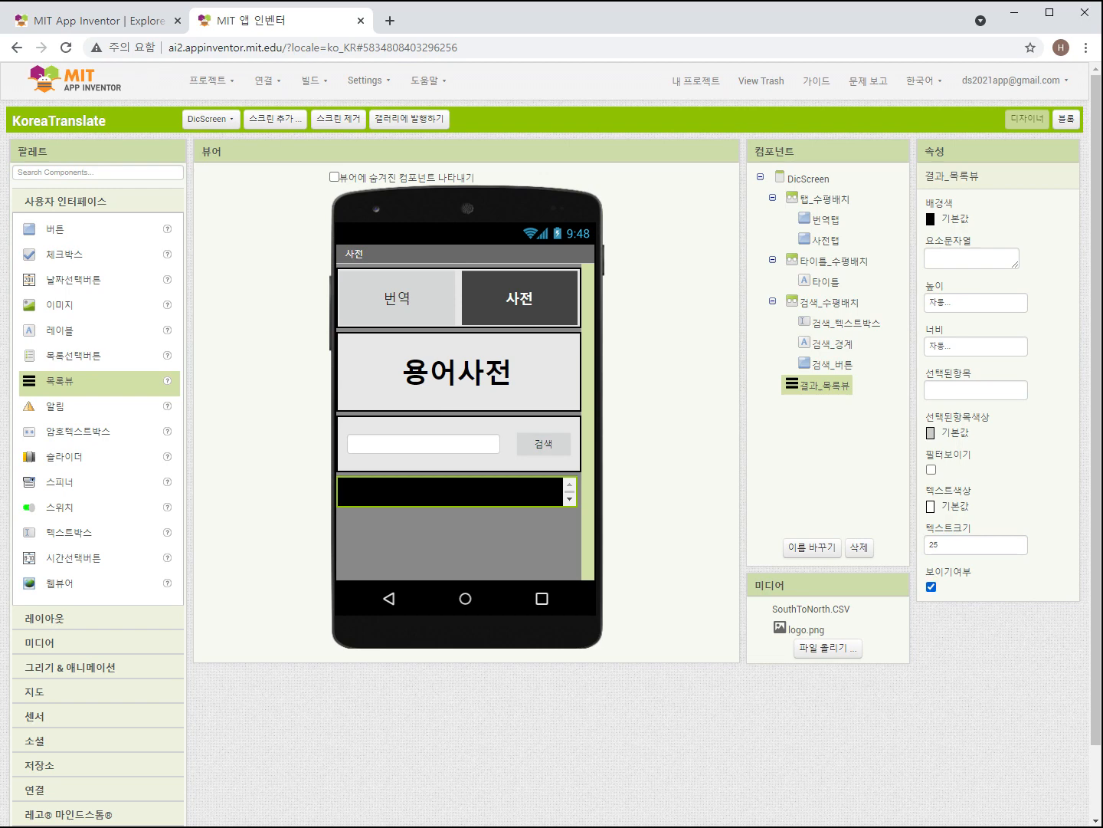
click(931, 587)
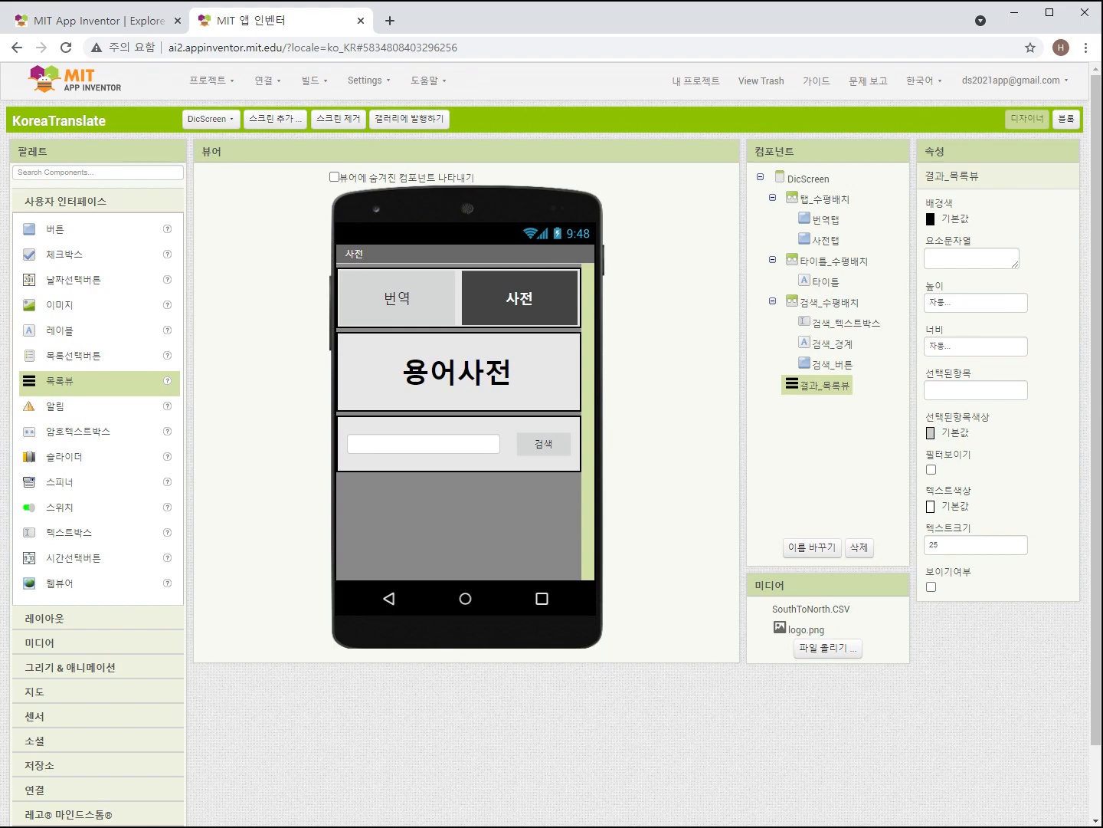
Step: Place a vertical arrangement (수직배치) on DicScreen, positioned after 결과_목록뷰 in the component order
click(44, 619)
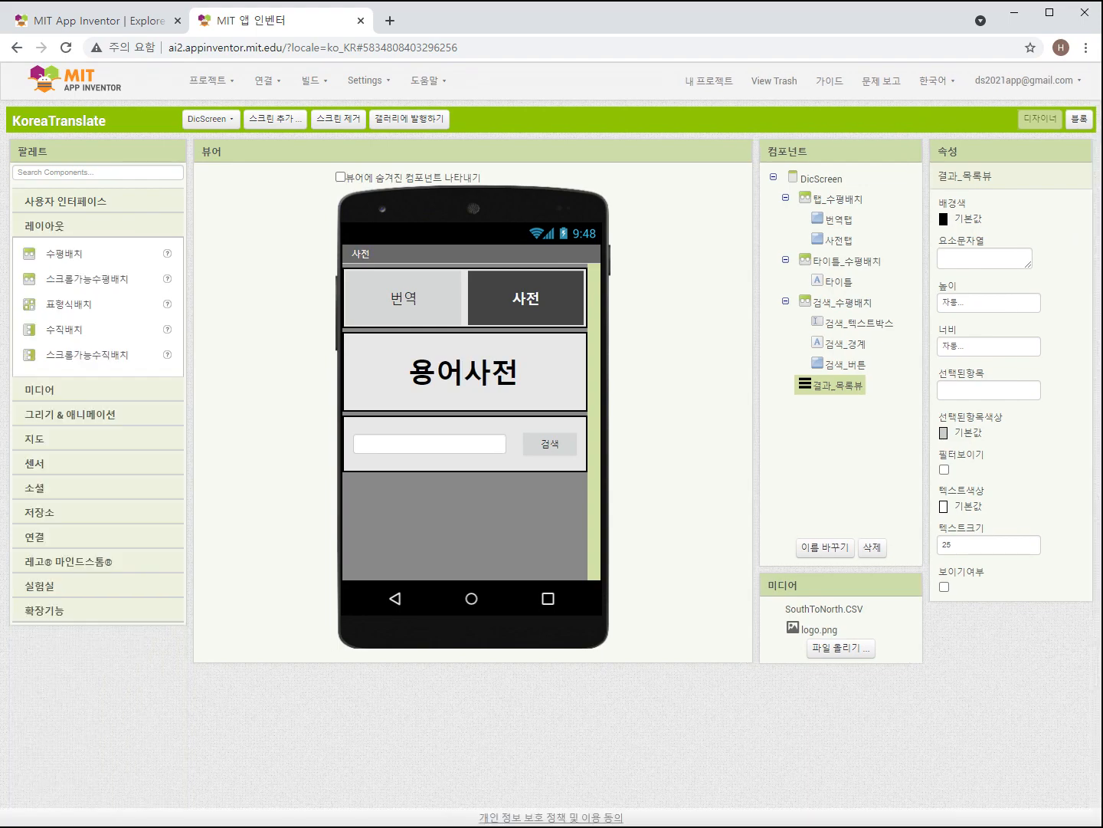
drag(64, 329, 410, 517)
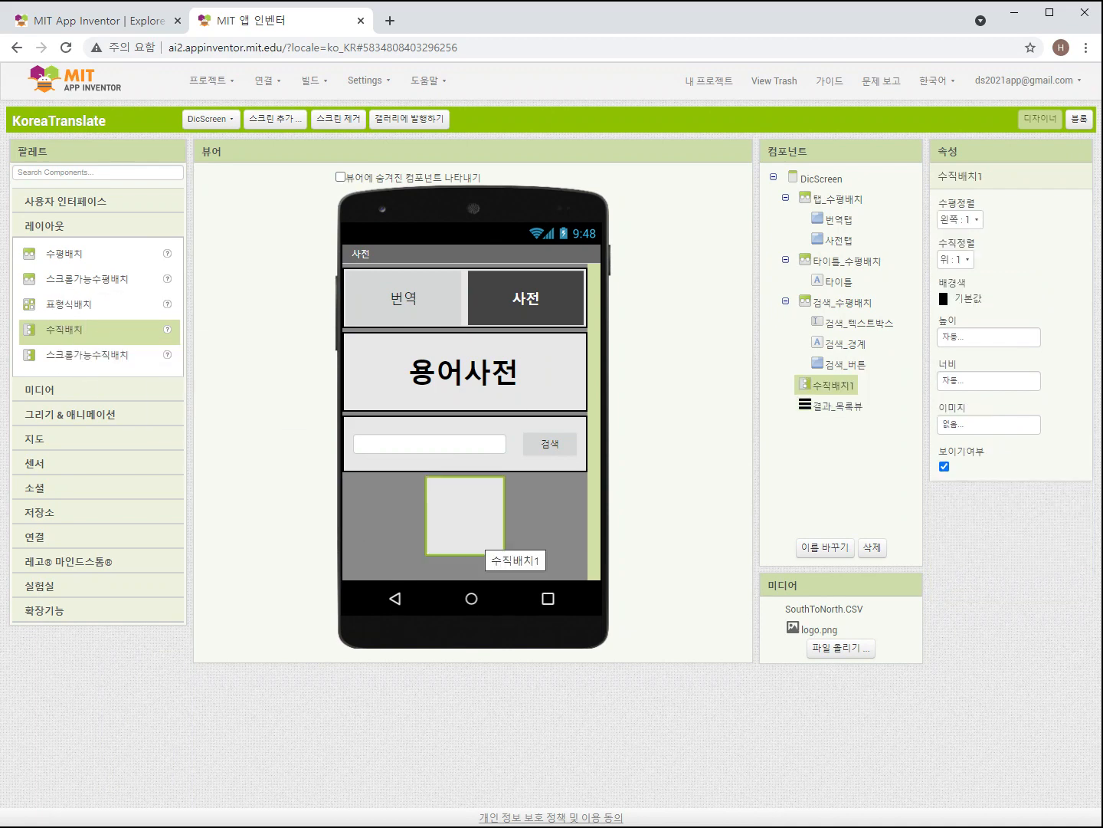
drag(477, 538, 485, 613)
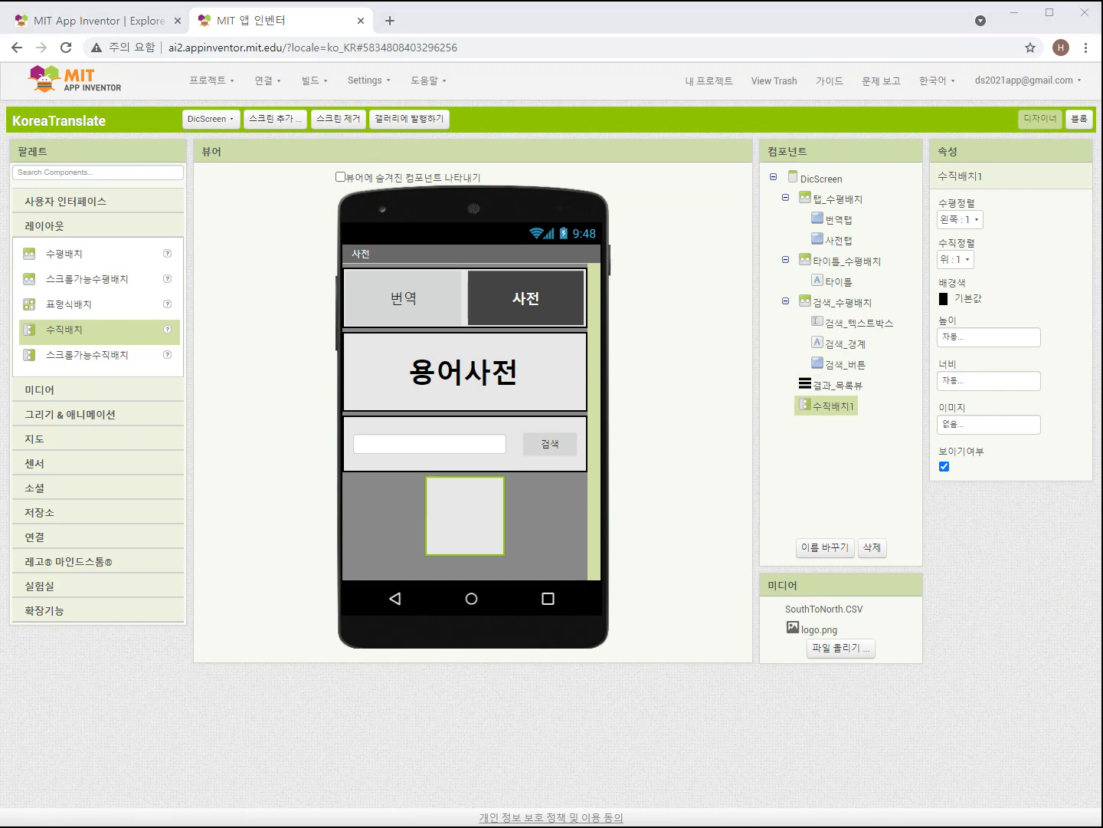
Step: Rename the new vertical arrangement as 용어_수직배치
click(825, 548)
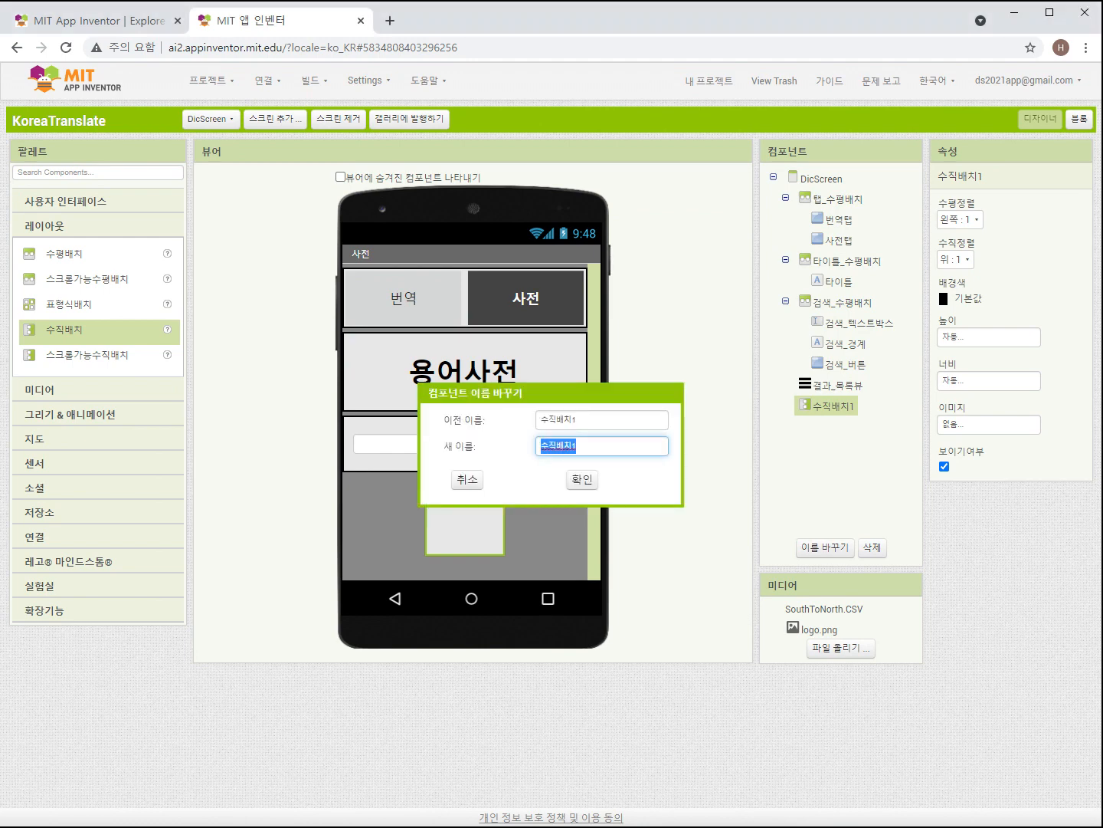
click(578, 446)
key(BackSpace)
text(엽)
key(BackSpace)
key(BackSpace)
text(용어)
key(BackSpace)
key(BackSpace)
text(어)
key(Return)
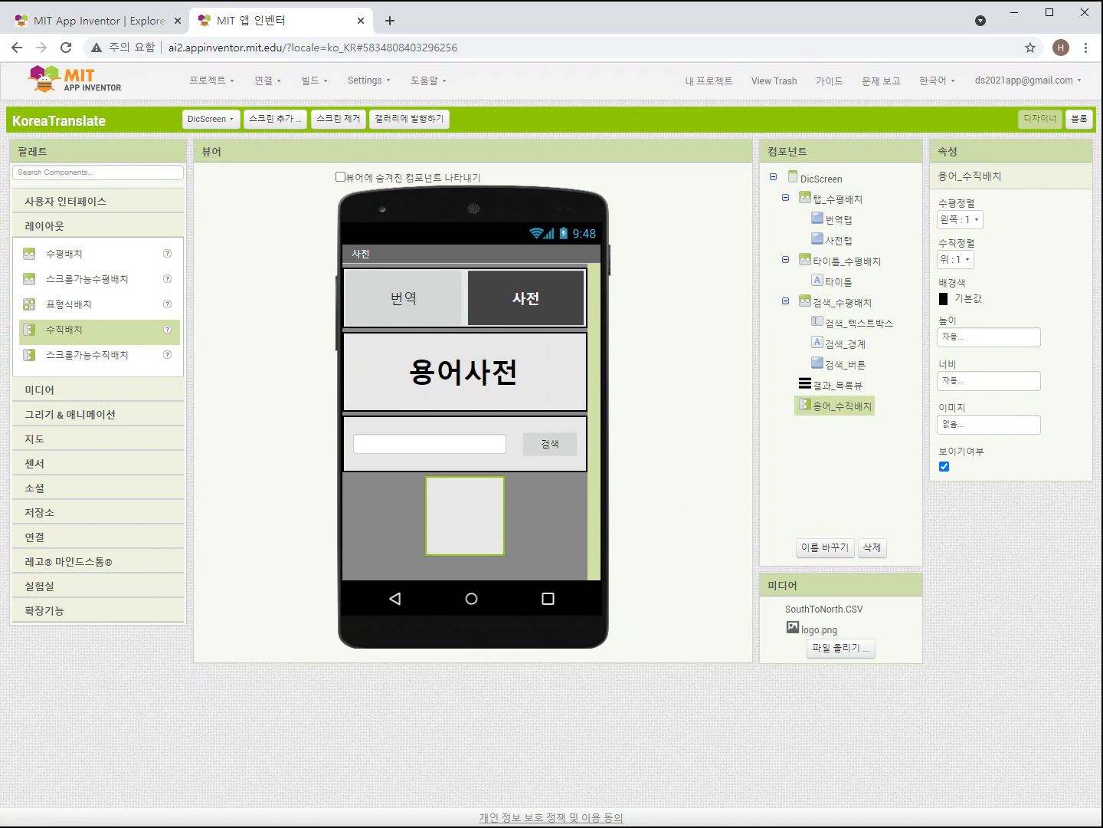
Step: Set the height of 용어_수직배치 to fill its parent (부모 요소에 맞추기) and its width to 280 pixels
click(989, 337)
click(989, 354)
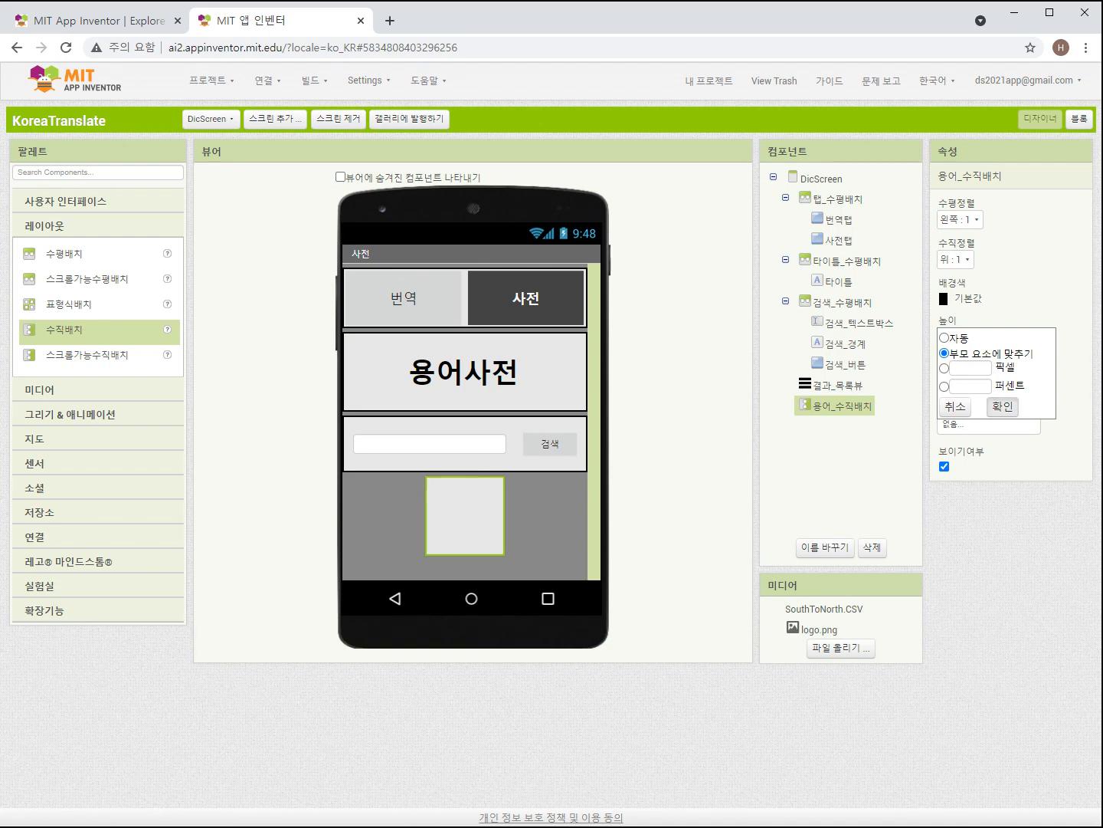
click(1003, 406)
click(988, 381)
click(971, 413)
text(280)
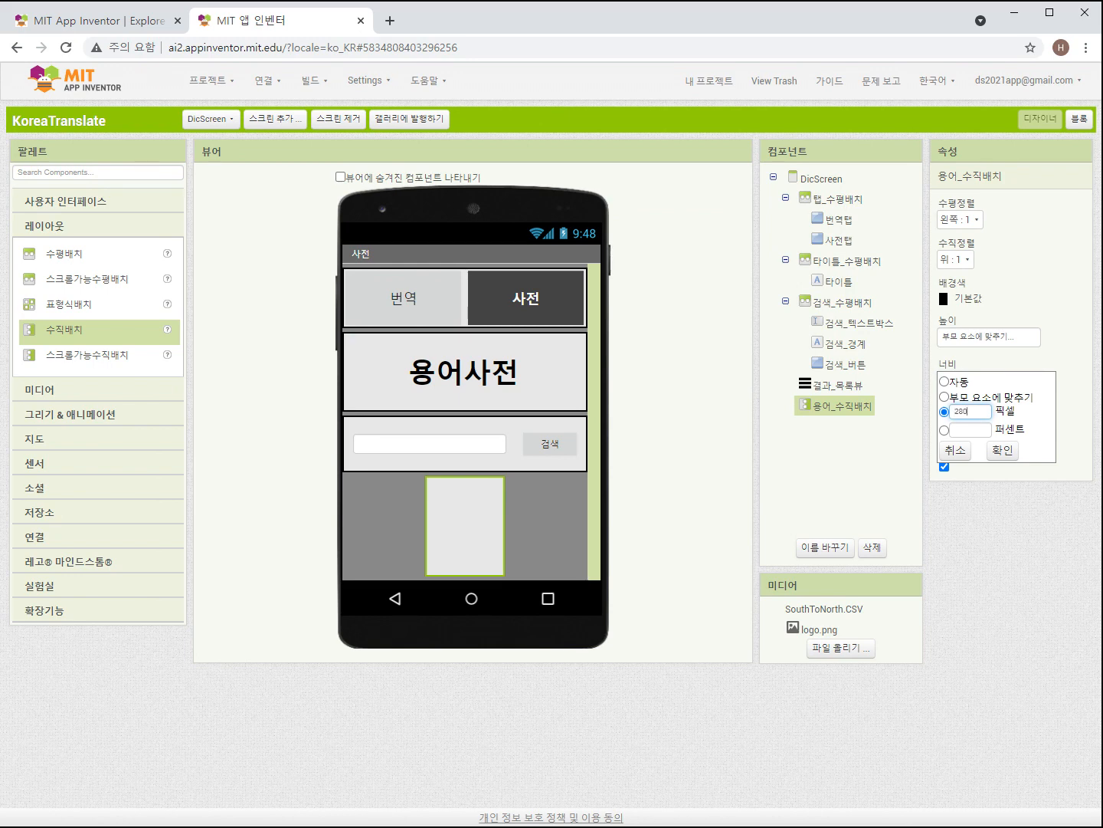
click(1002, 450)
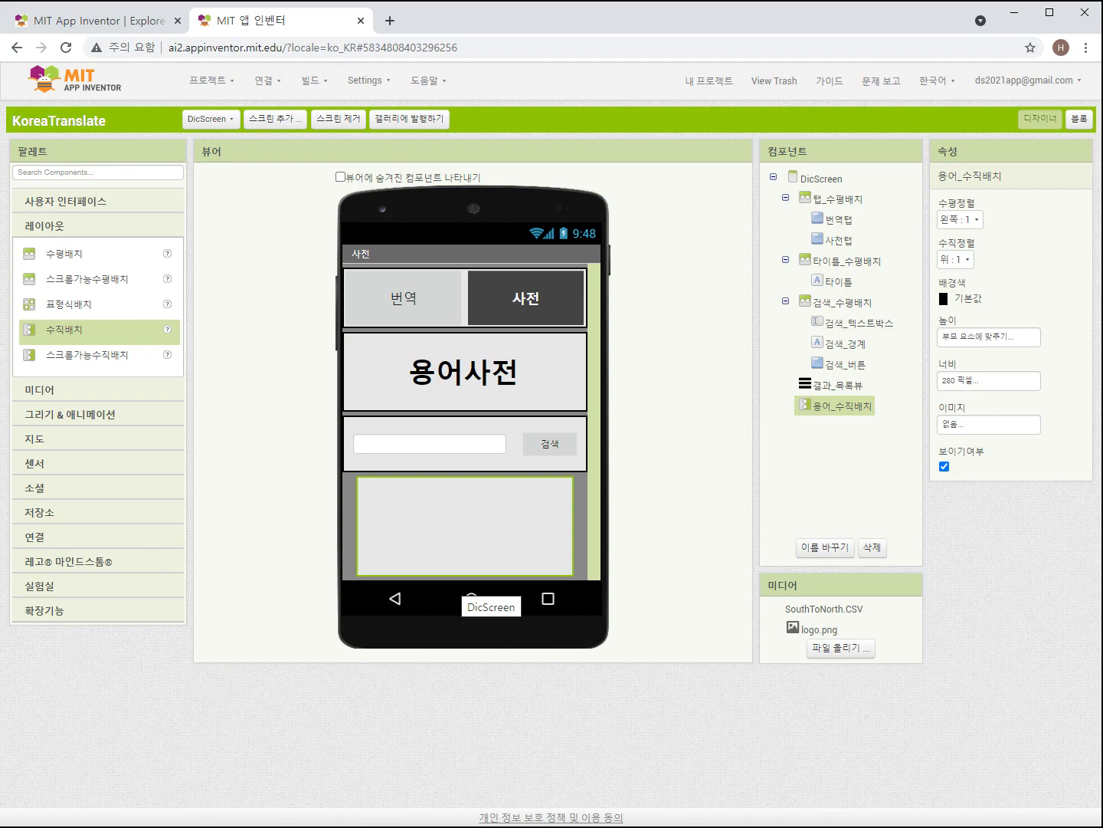
Step: Place two labels (레이블) one below the other inside 용어_수직배치
click(66, 202)
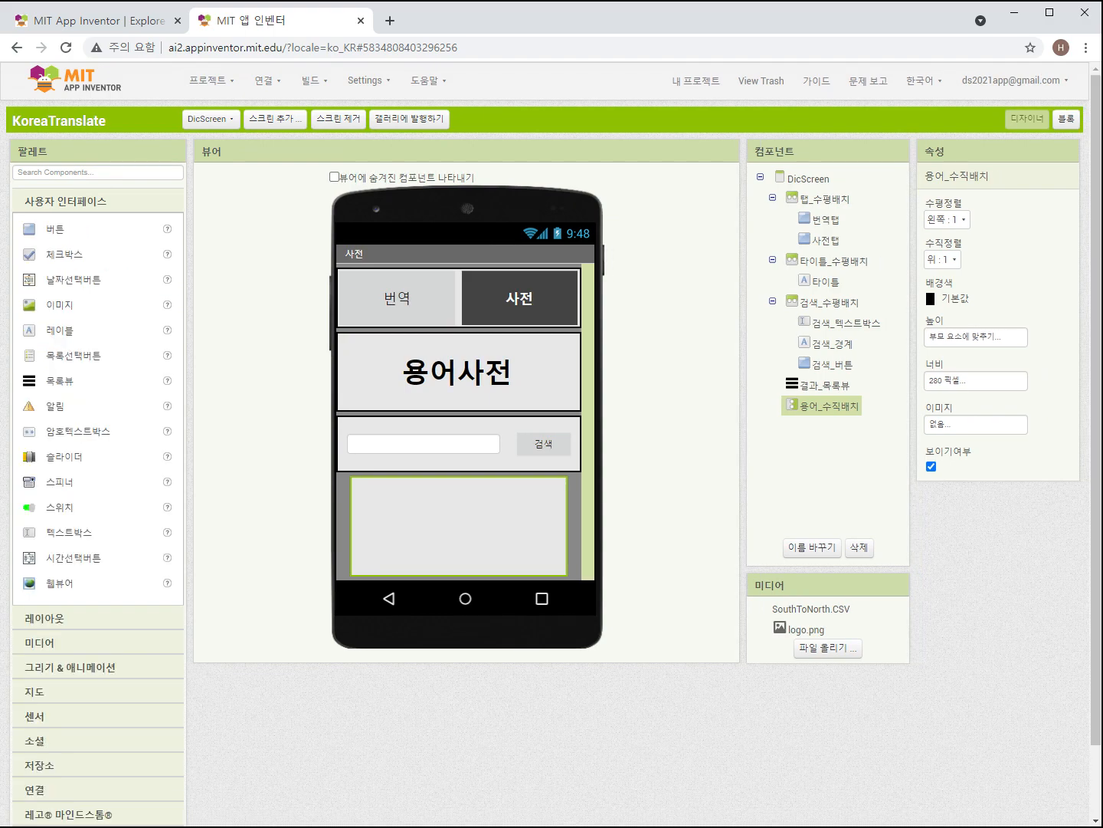
drag(55, 330, 435, 512)
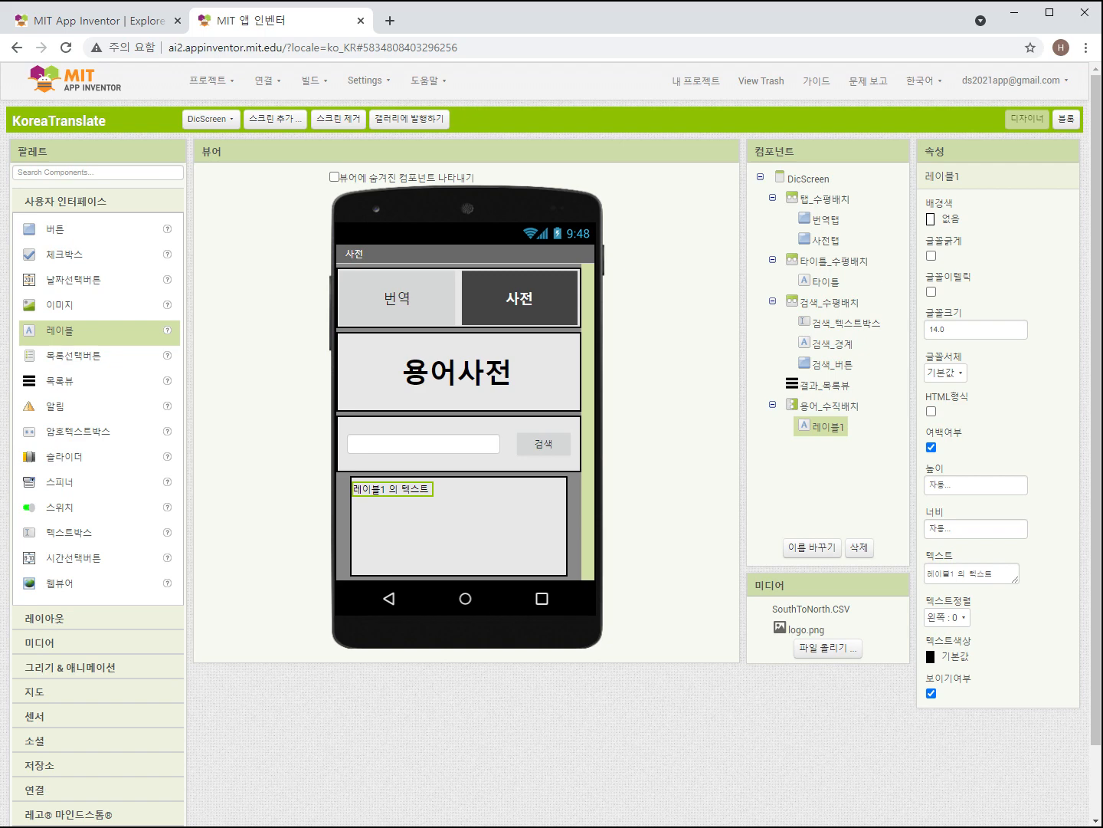
drag(56, 331, 406, 531)
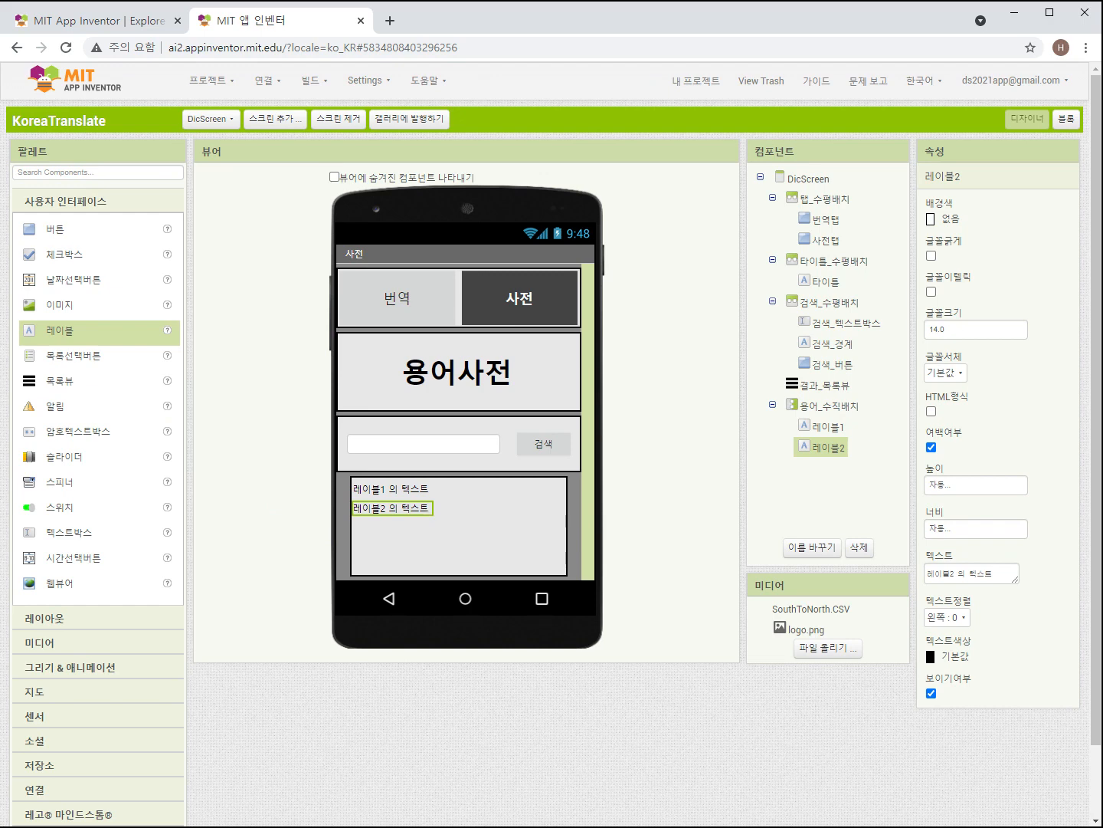
Step: Rename the first label in 용어_수직배치 as 용어
click(828, 427)
click(812, 546)
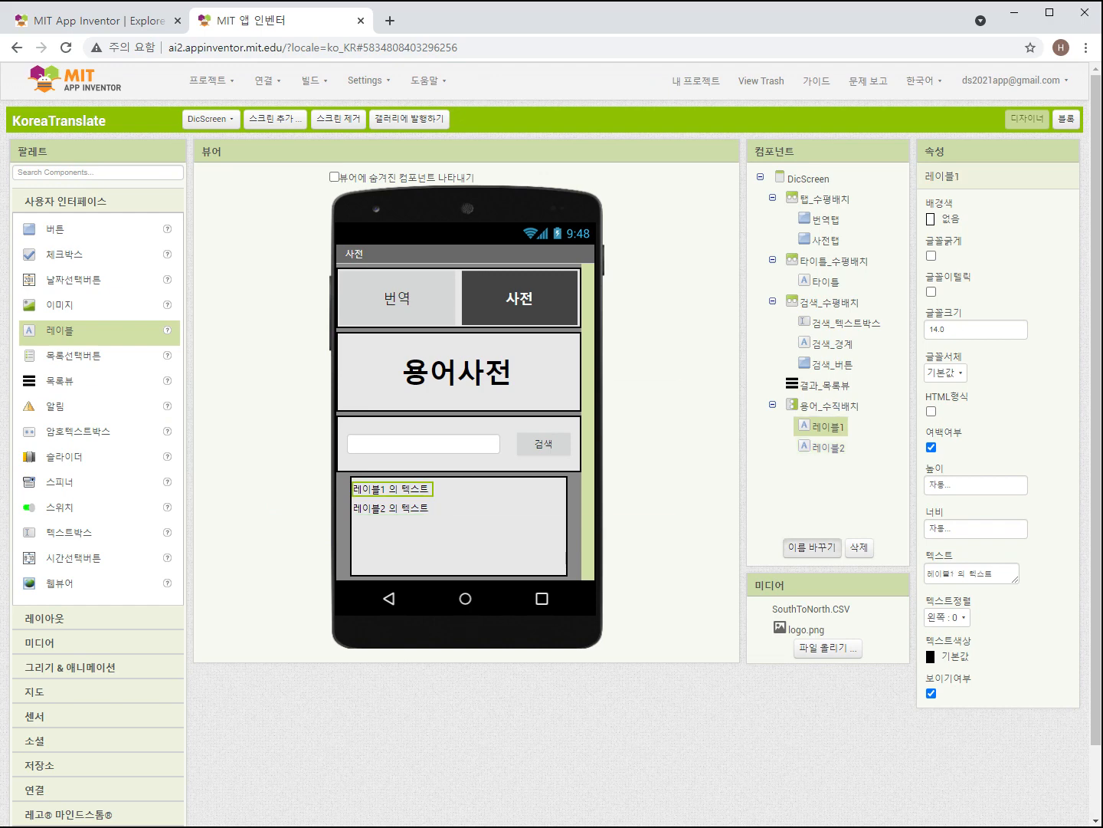
text(용어)
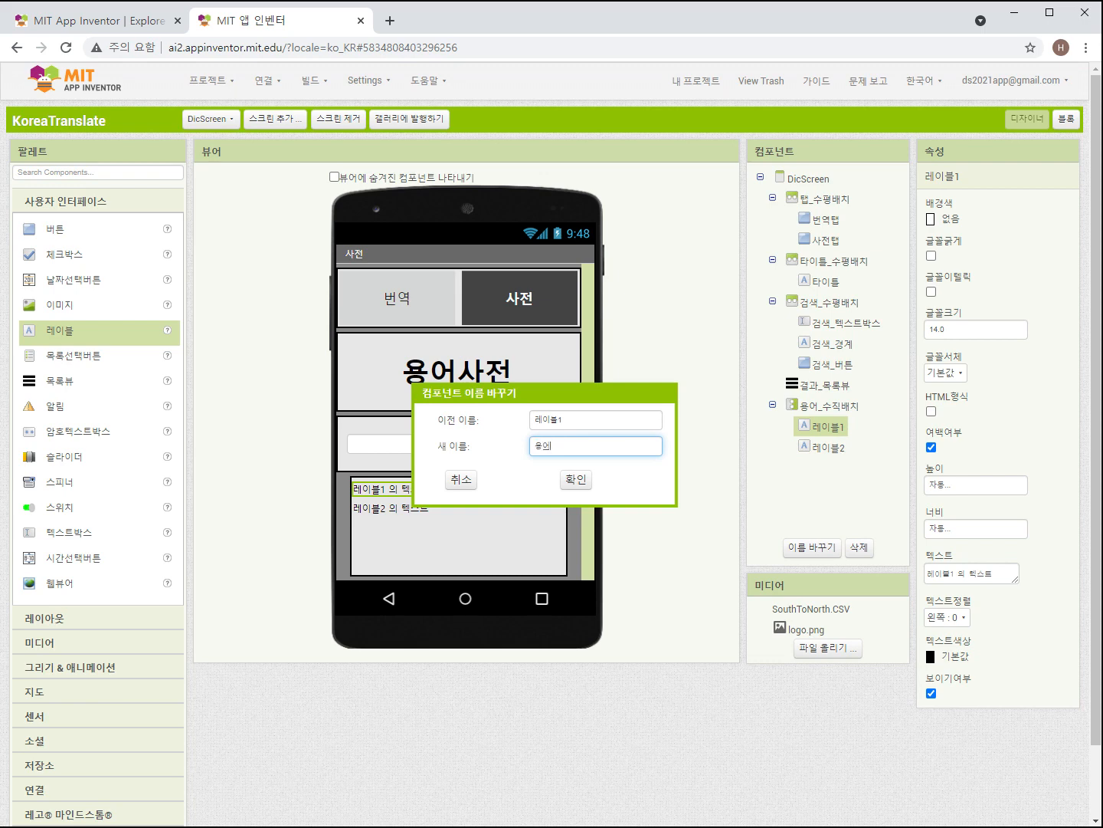
click(576, 479)
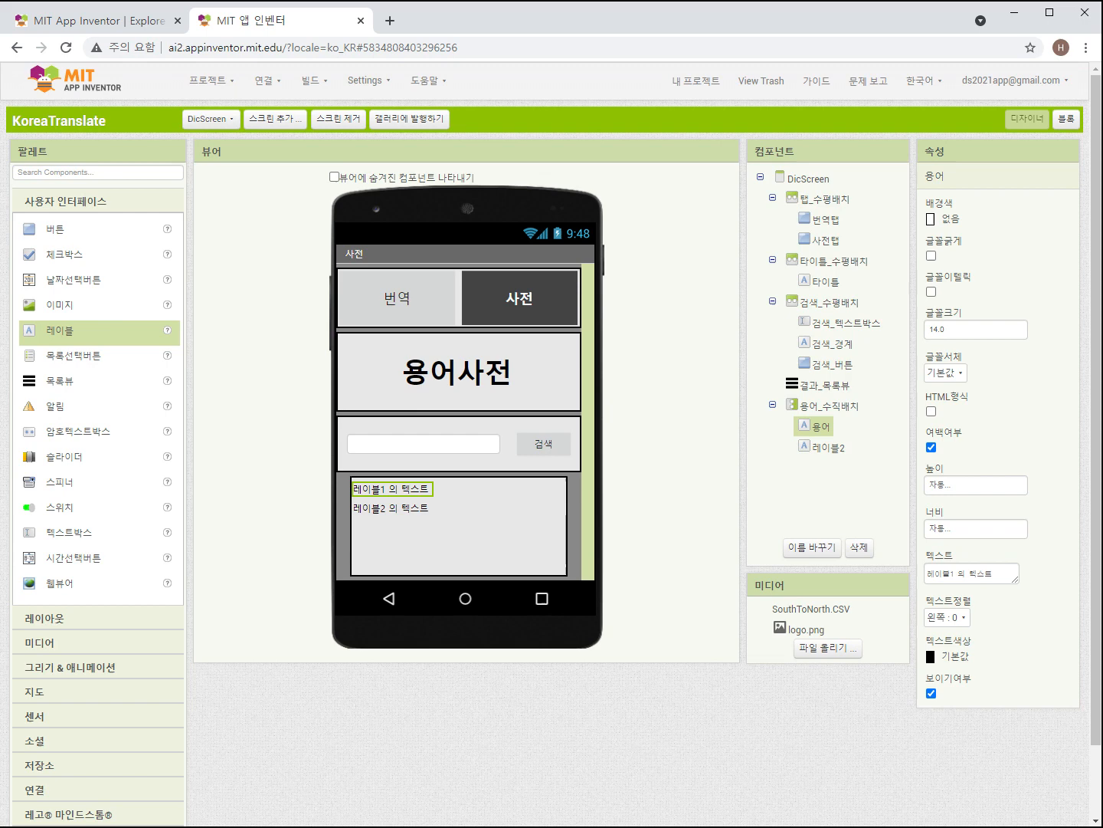
Step: Set the font size of the 용어 label to 30 and clear its text
drag(947, 330, 927, 329)
text(30)
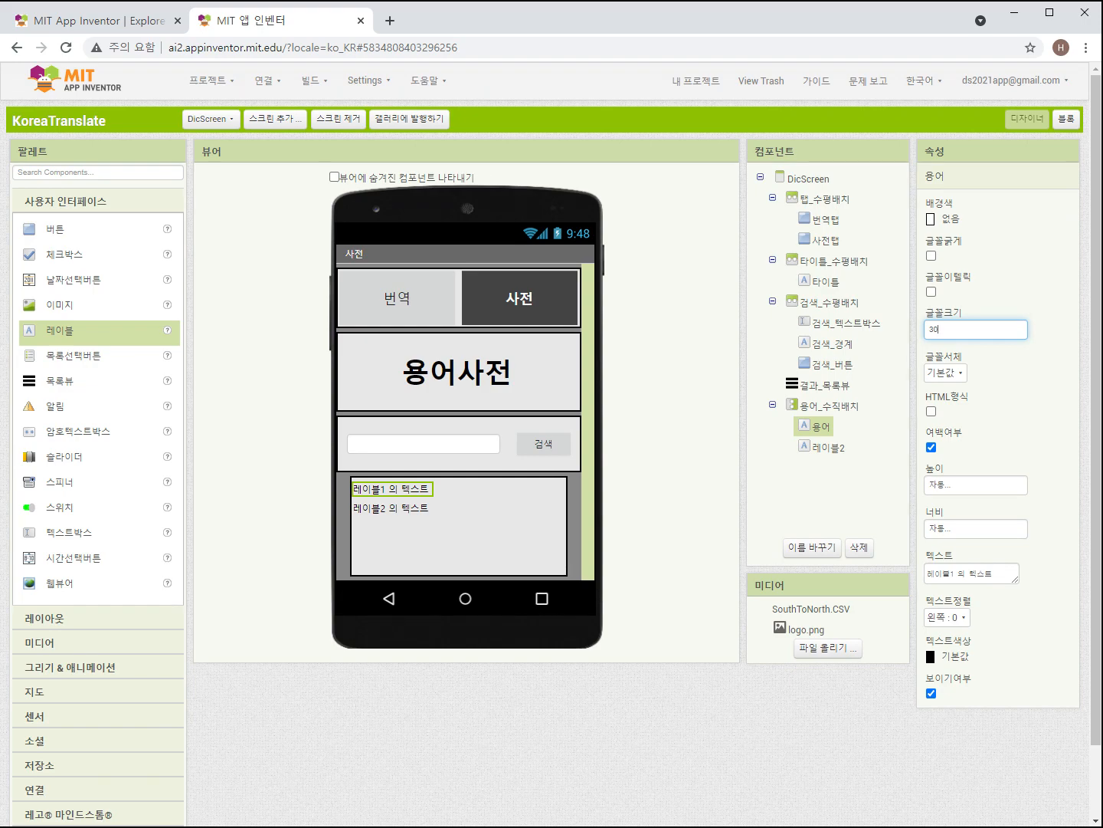
drag(996, 574, 927, 574)
key(BackSpace)
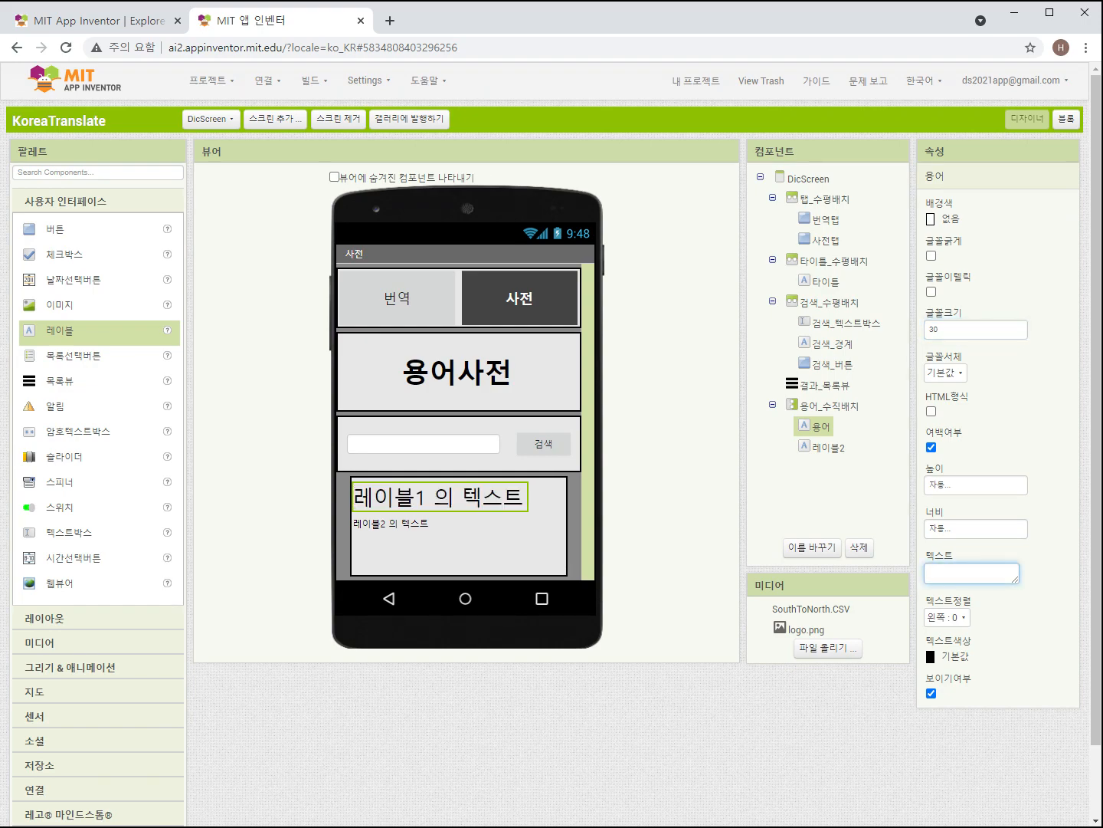
key(Tab)
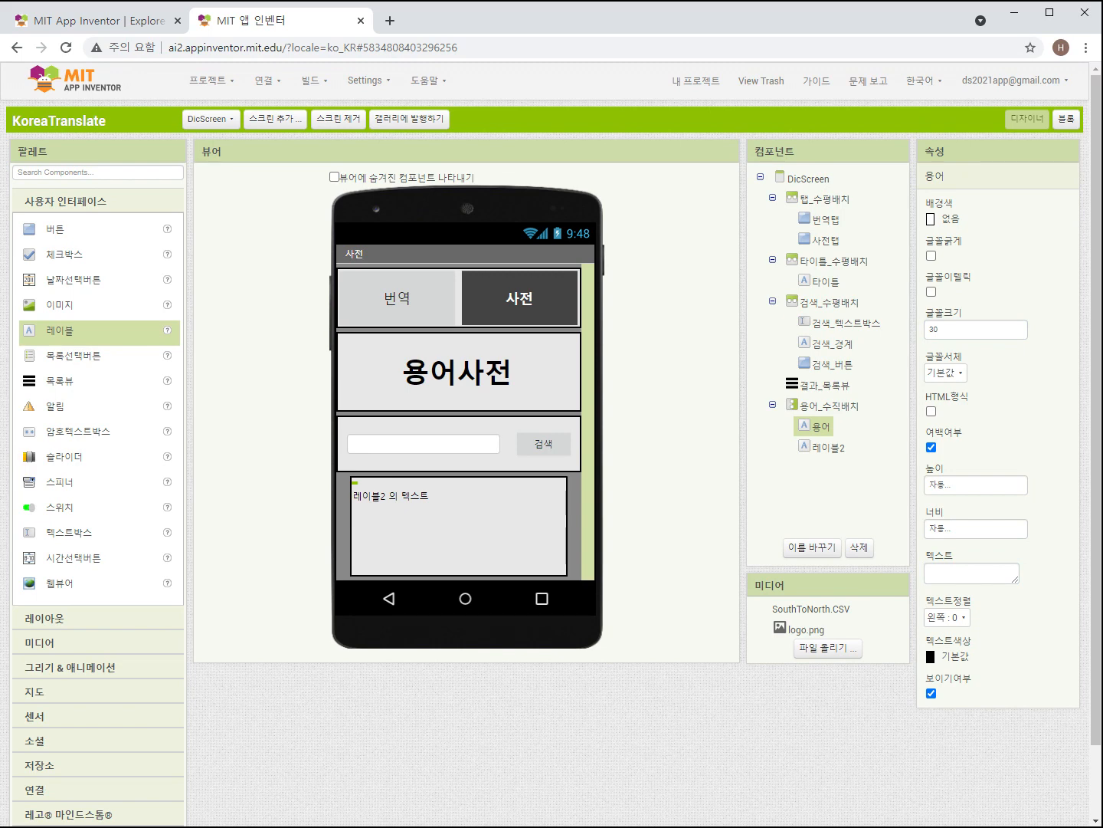
Step: Rename the second label in 용어_수직배치 as 뜻
click(829, 448)
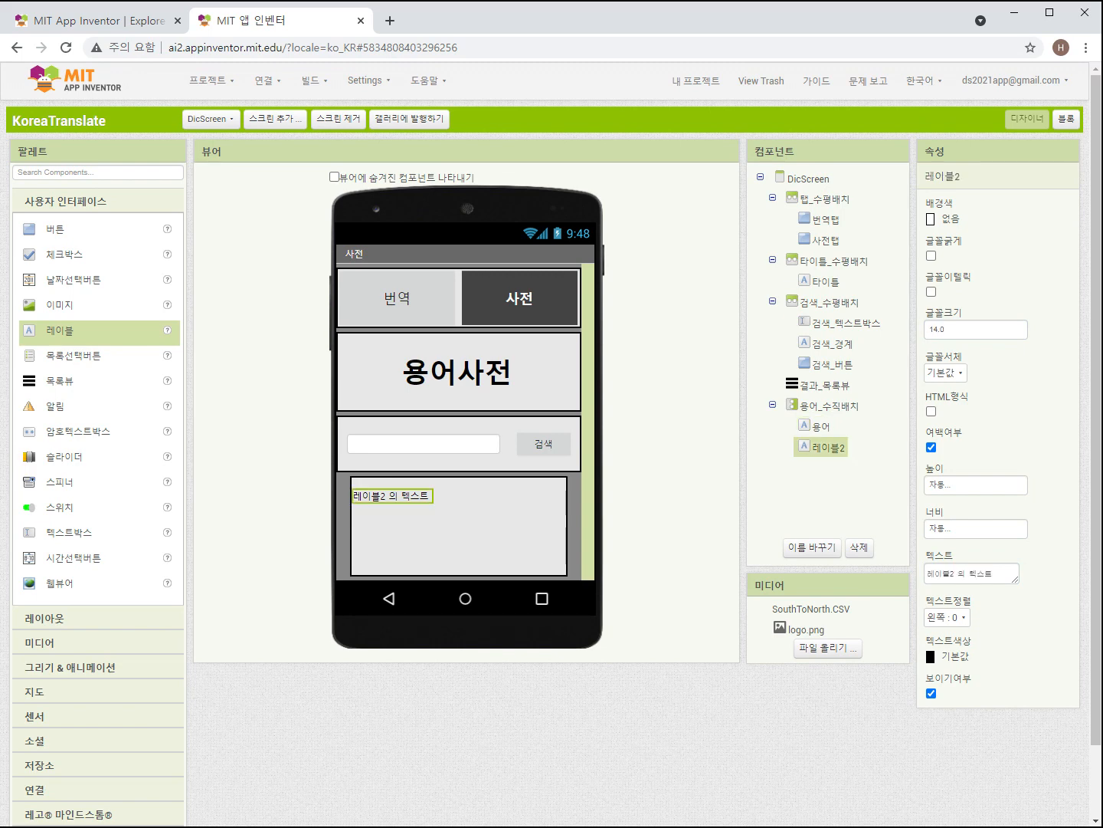
click(813, 547)
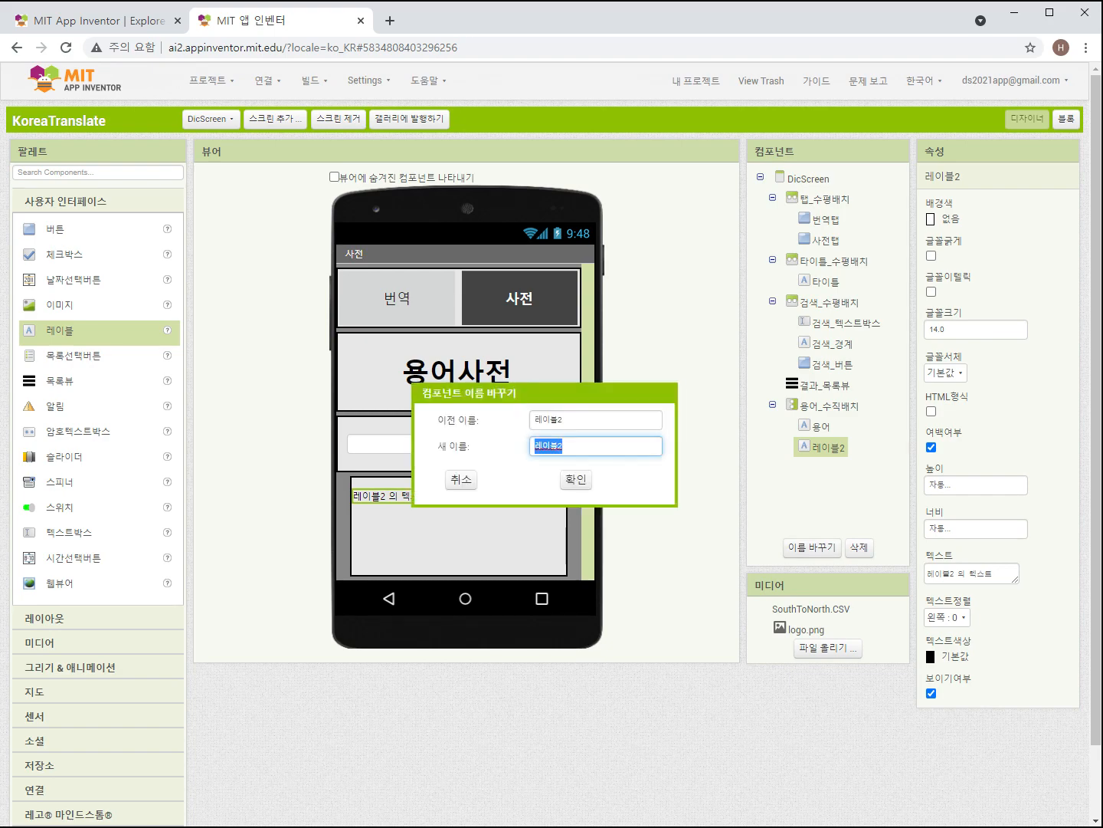
text(띄)
key(BackSpace)
key(Return)
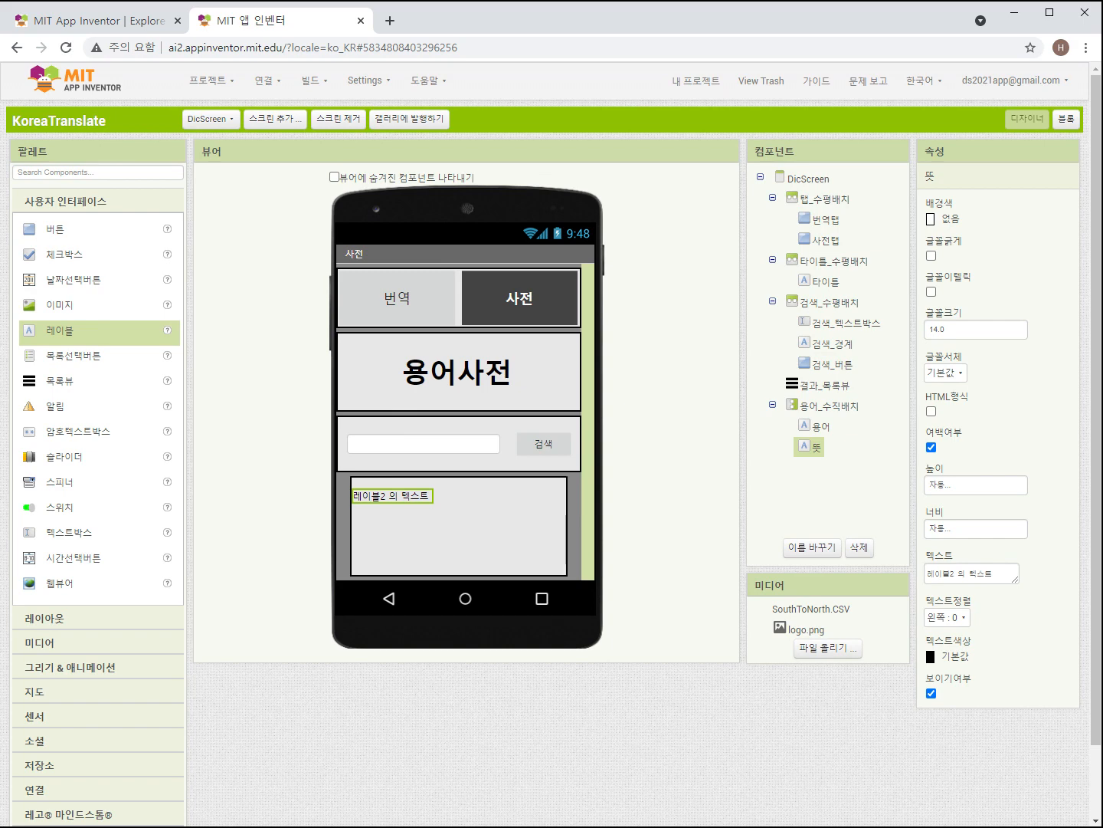
Step: Set the font size of the 뜻 label to 20 and its width to fill its parent (부모 요소에 맞추기)
double_click(938, 329)
text(20)
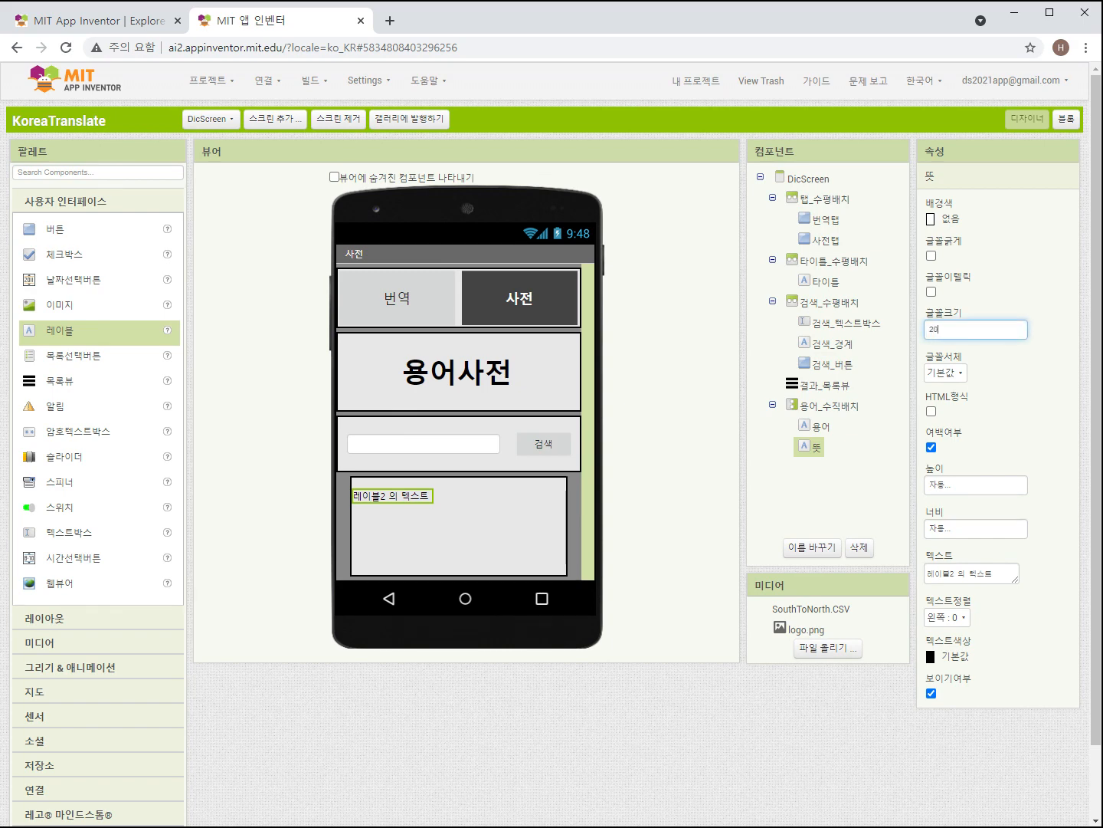
click(976, 528)
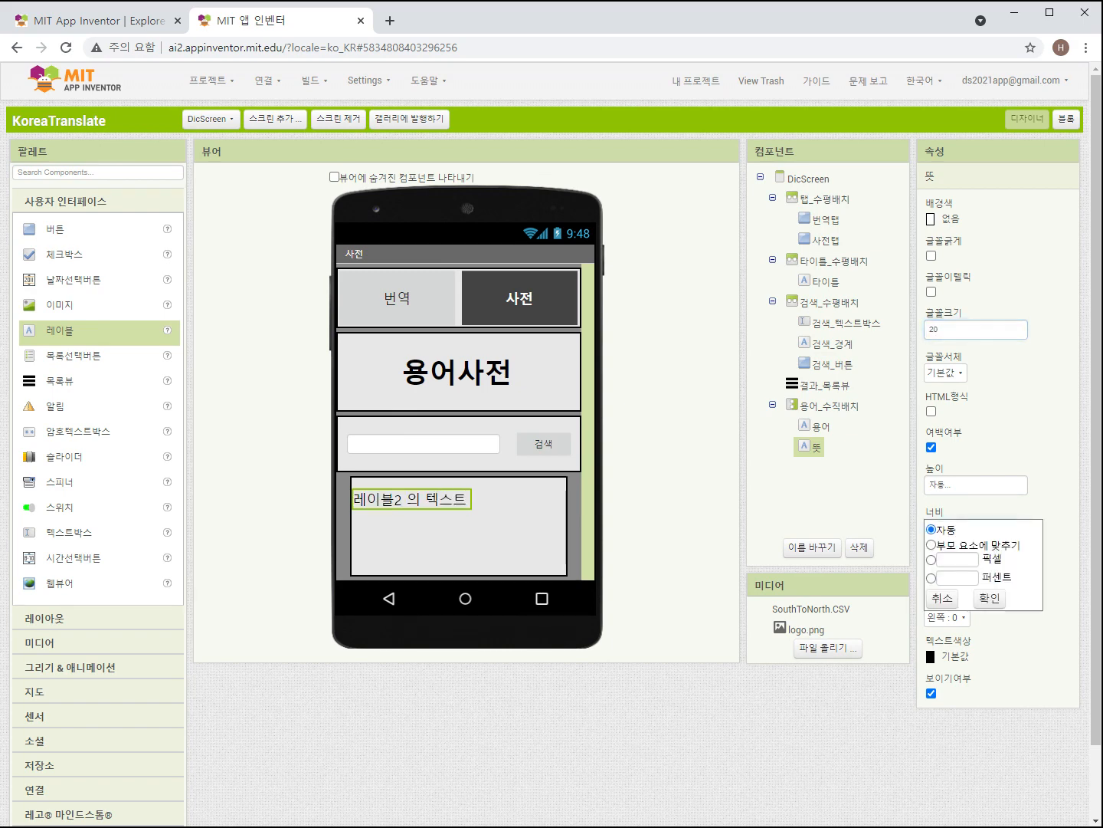
click(931, 544)
click(989, 598)
Step: Clear the text of the 뜻 label
drag(994, 574, 923, 574)
key(BackSpace)
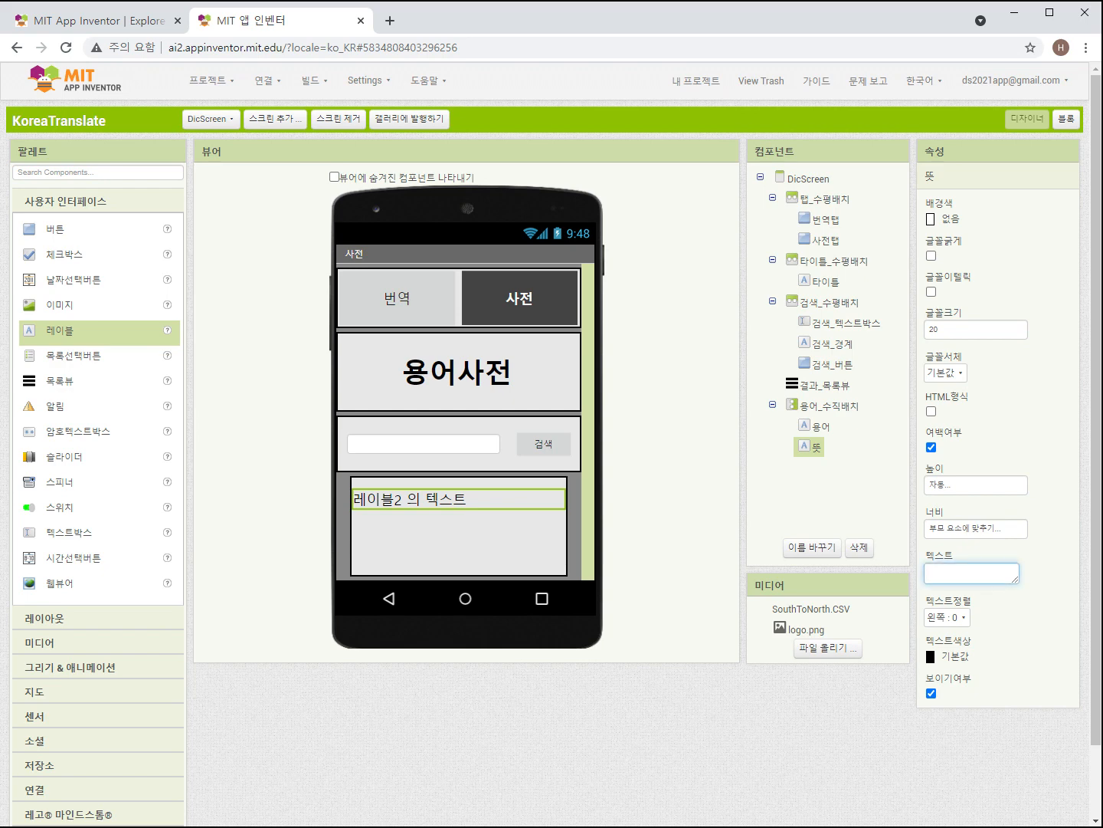
key(Return)
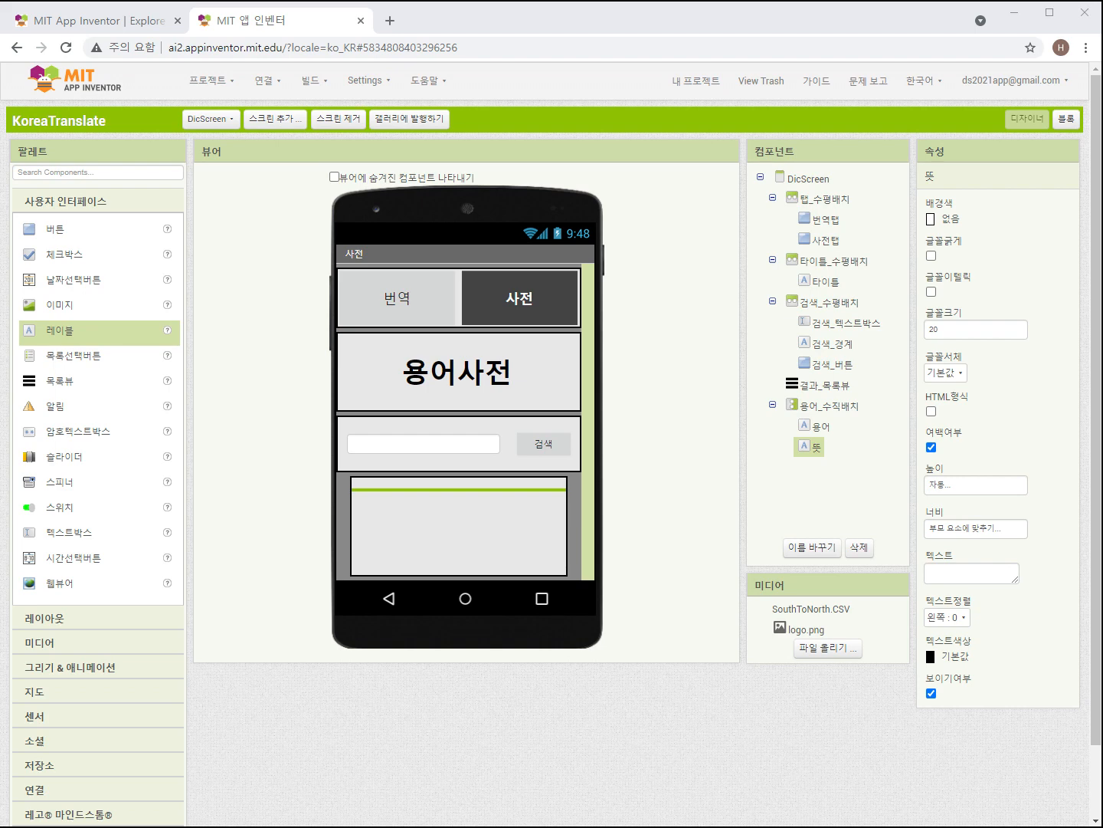
Step: Add a file component (파일) from the storage category to DicScreen and rename it as 북한용어파일
click(39, 764)
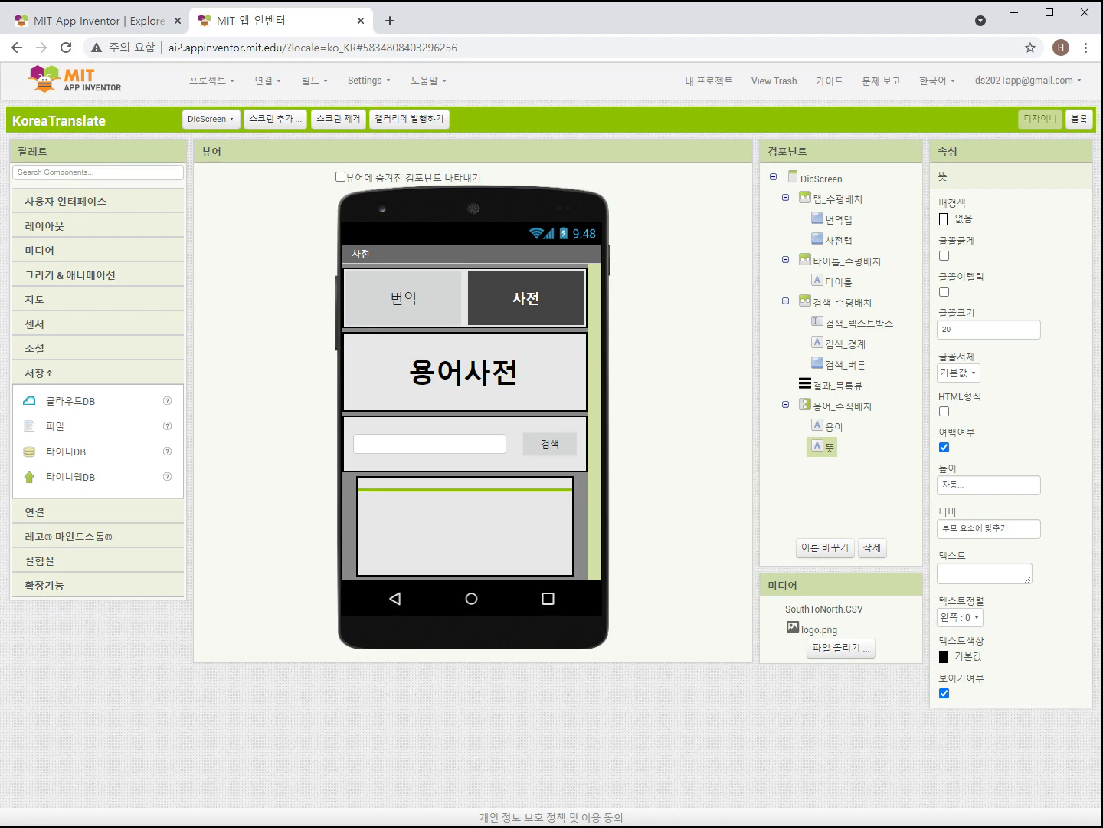
drag(54, 425, 460, 523)
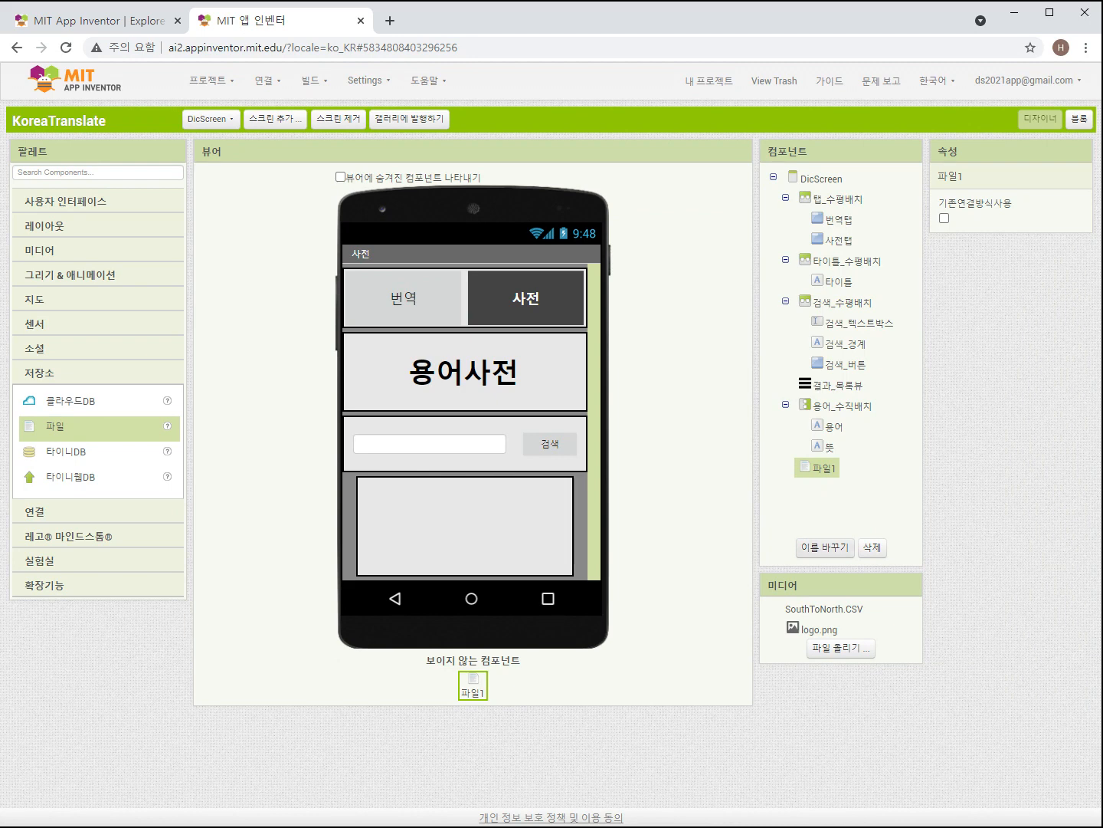
click(825, 547)
text(뵈한용어)
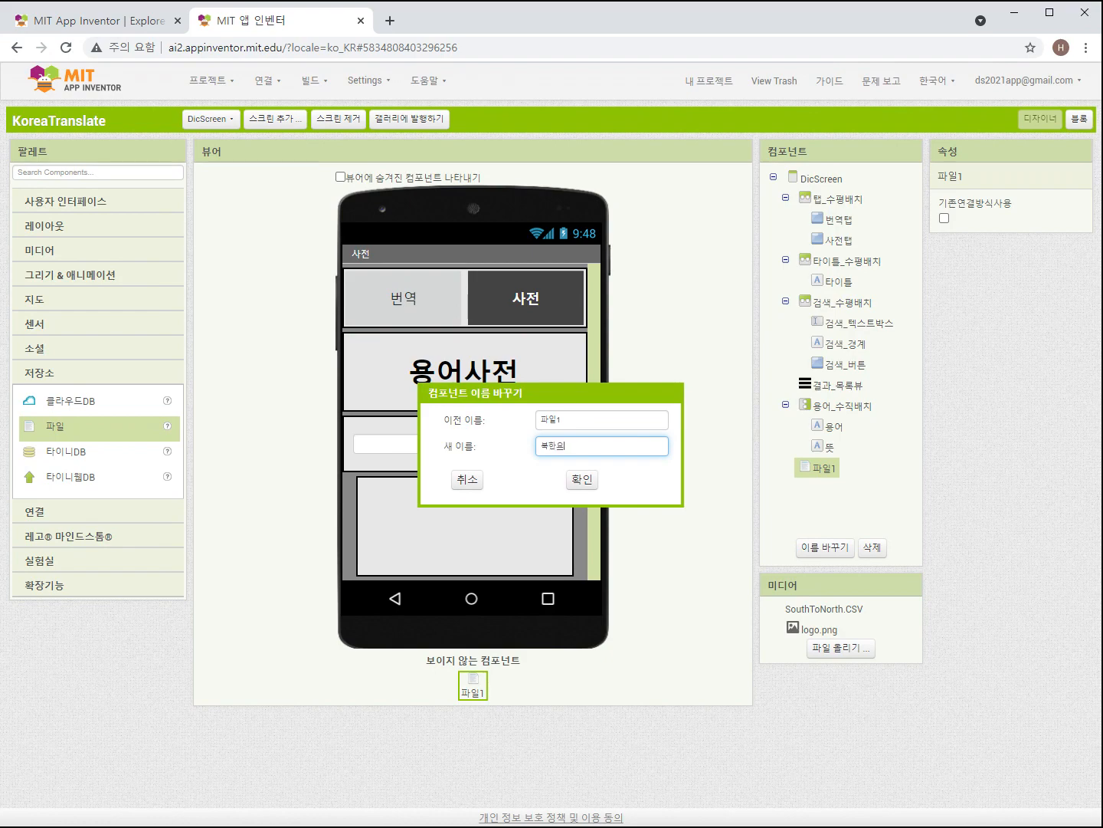
text(파일)
click(582, 479)
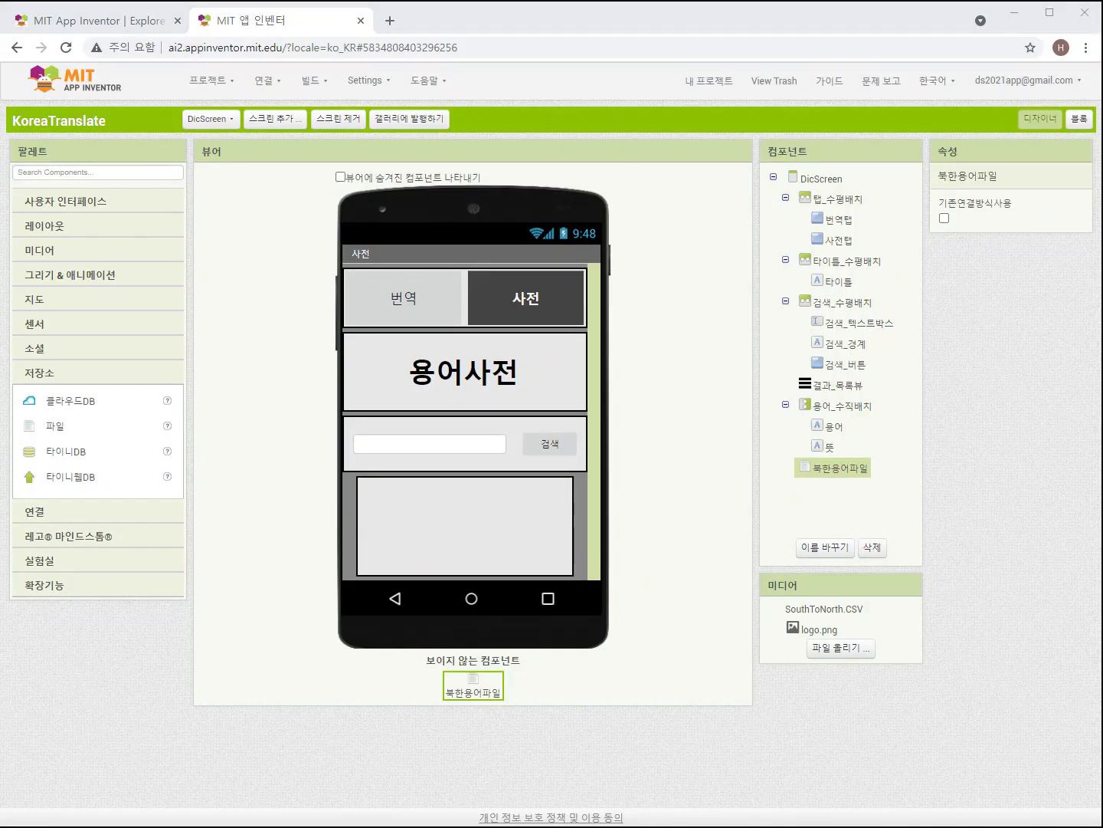
click(390, 21)
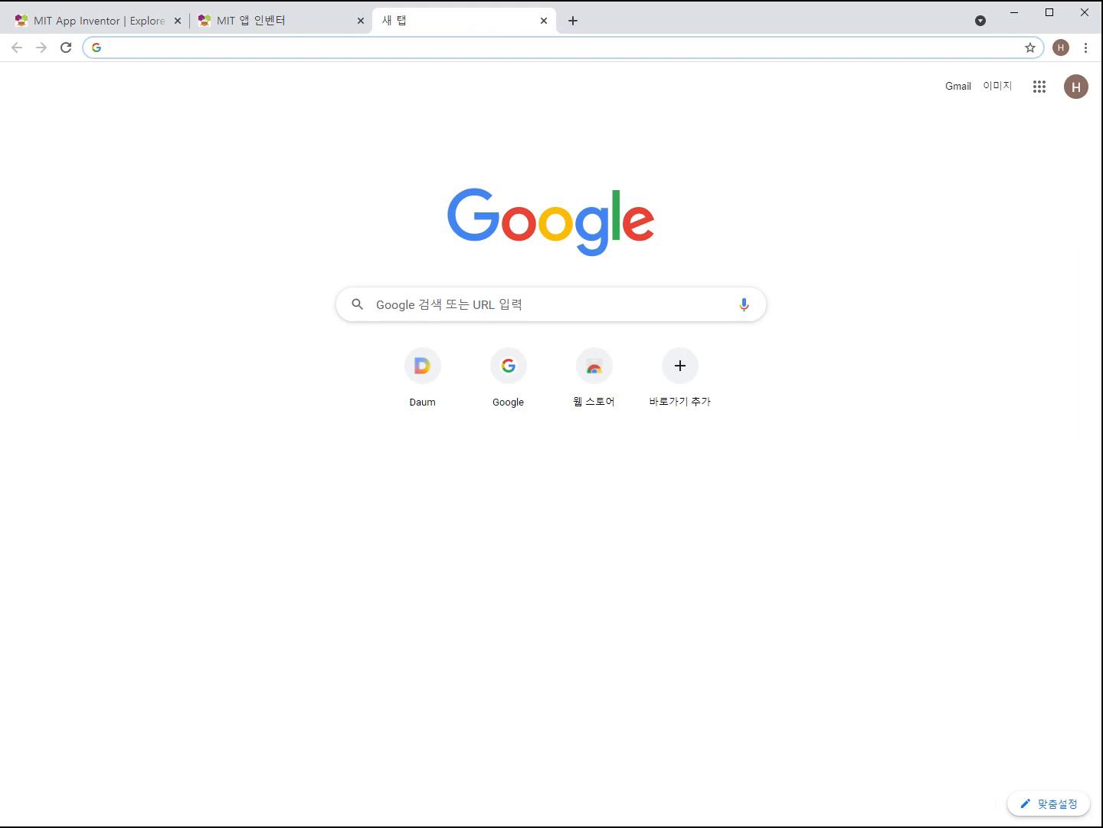
text(https://nkinfo.unikorea.go.kr/nkp/term/termDicaryList.do)
key(Return)
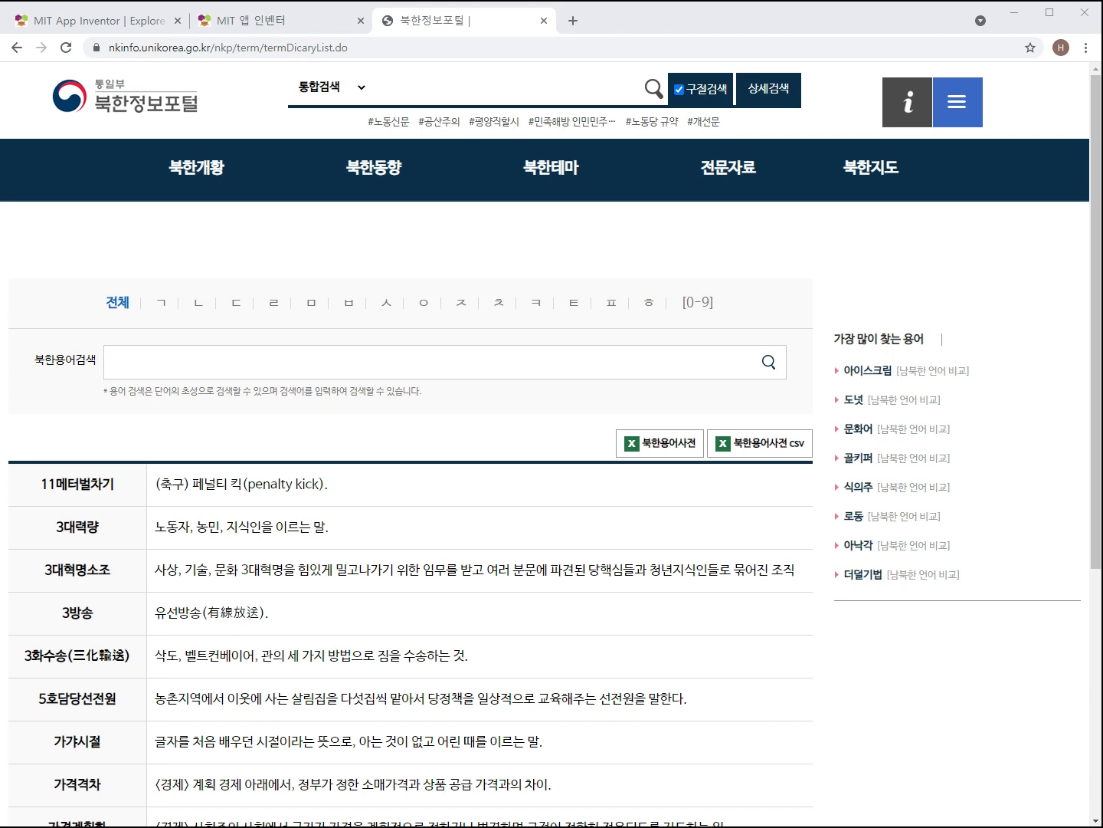
Step: Go to the 북한정보포털 home page and open 북한 용어 사전 from the dictionaries under 북한테마
click(125, 96)
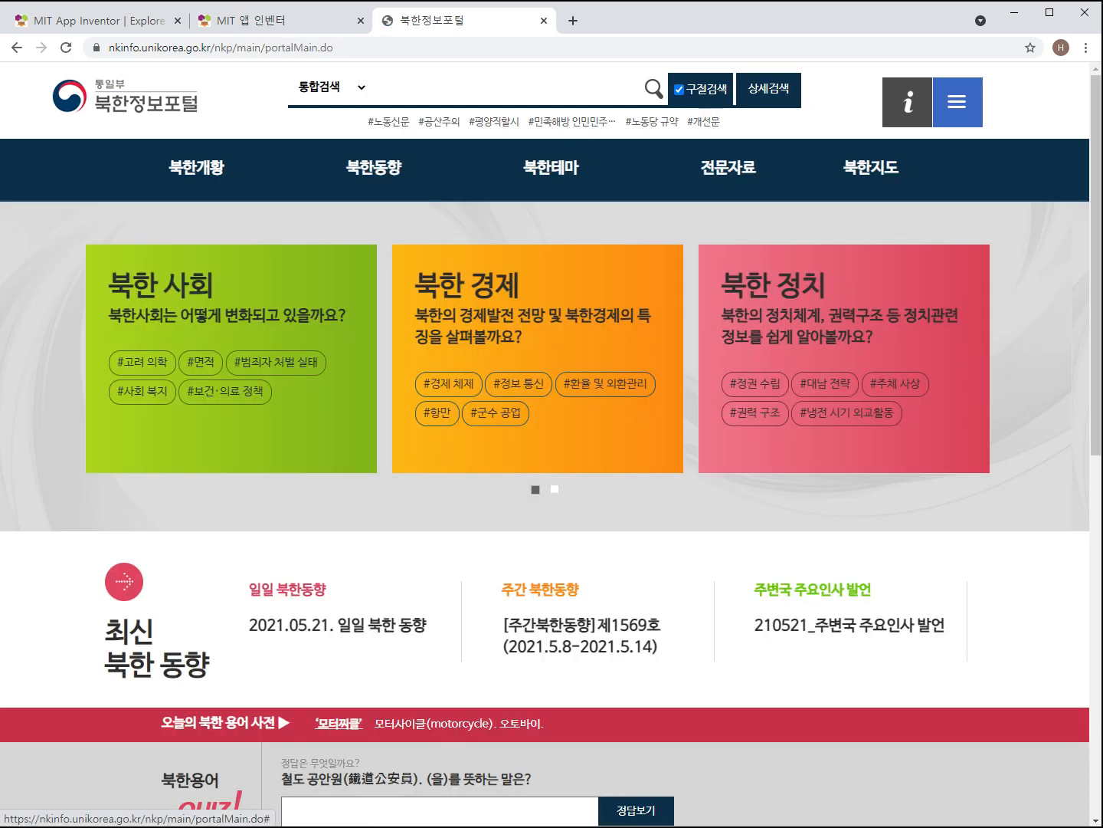
click(551, 168)
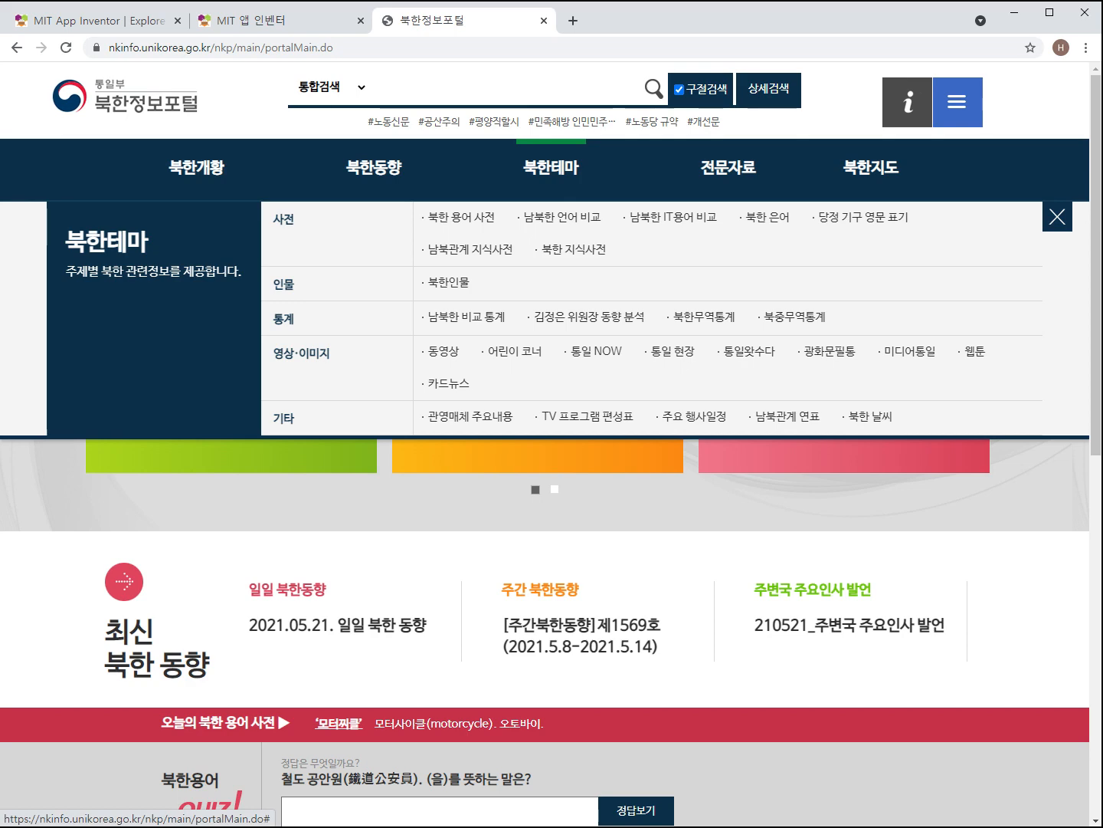
click(462, 218)
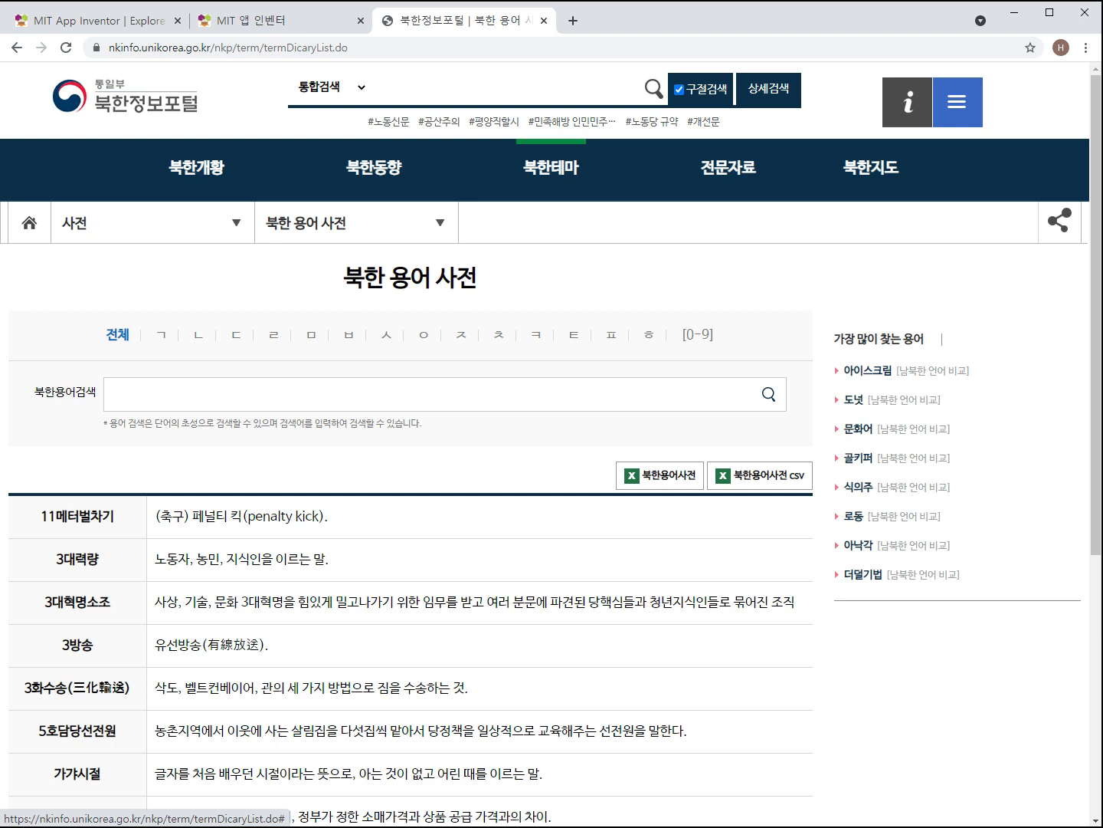
Step: Look through the terms and definitions on the first and second pages of 북한 용어 사전
scroll(551, 442, down, 2)
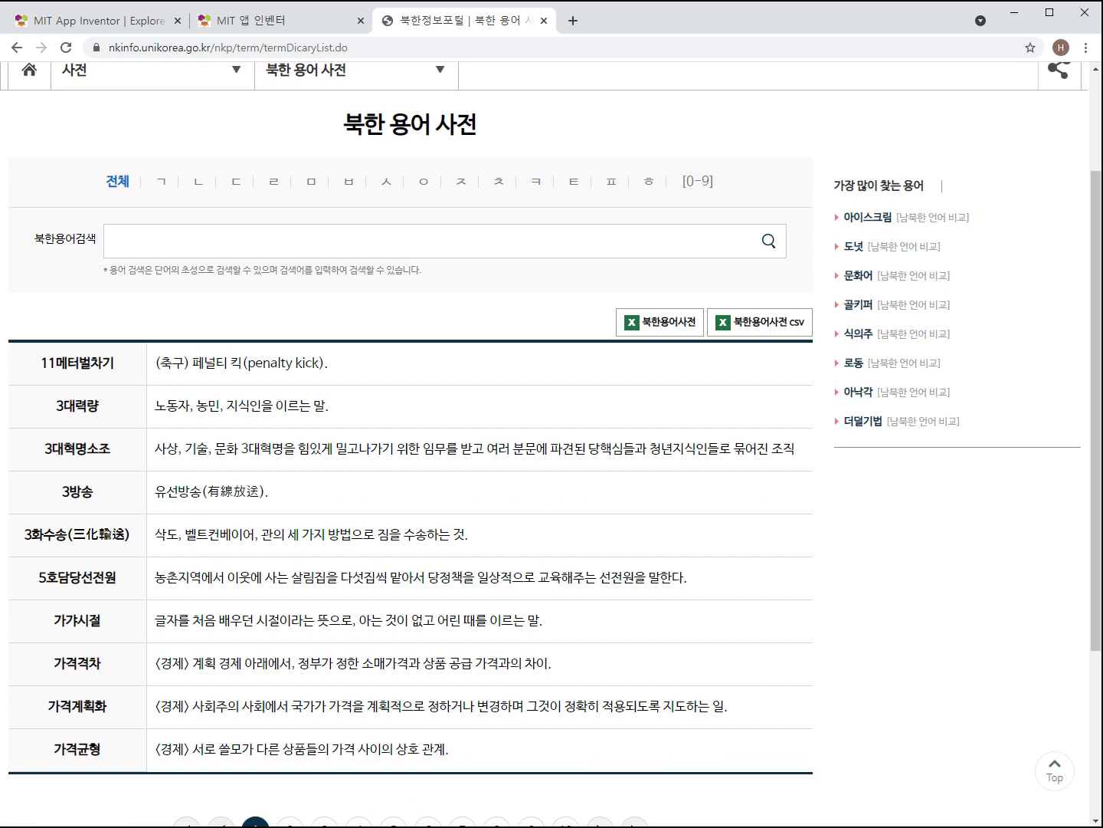
scroll(552, 443, down, 1)
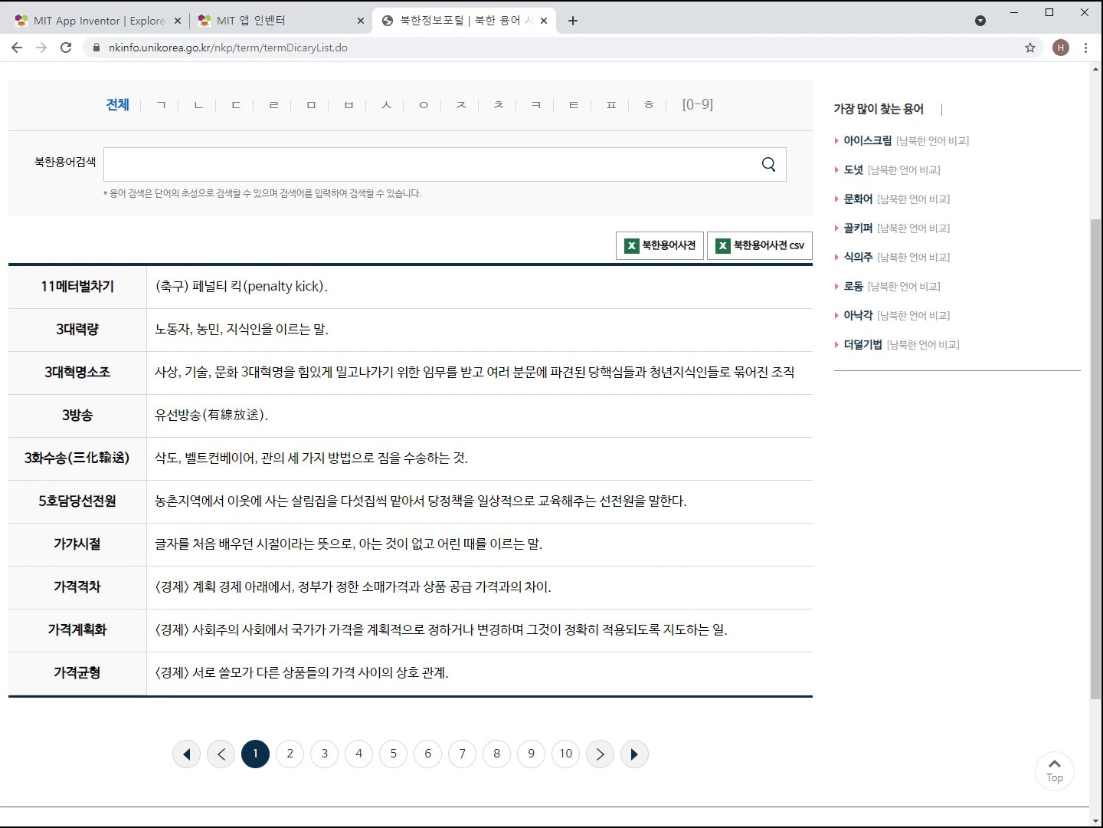
click(289, 753)
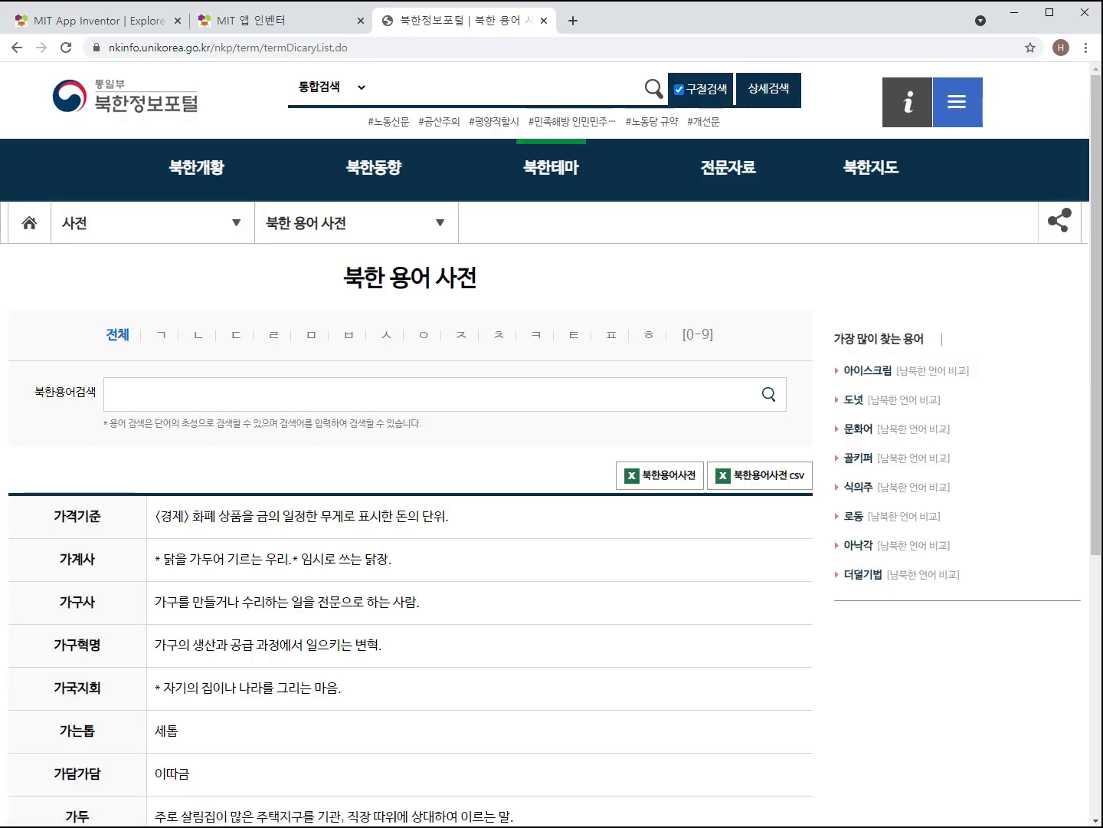
scroll(552, 444, down, 2)
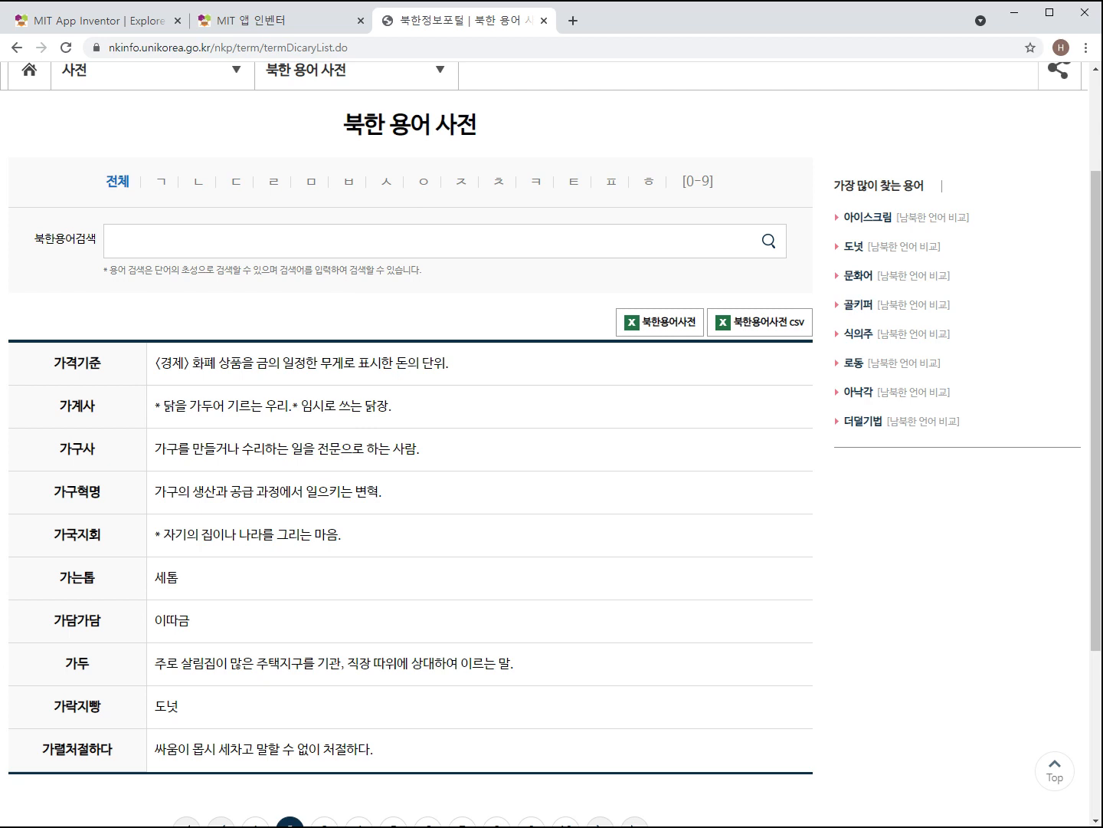
Step: Download the North Korean term dictionary in CSV format and open 북한용어사전.csv in Excel
scroll(552, 460, up, 1)
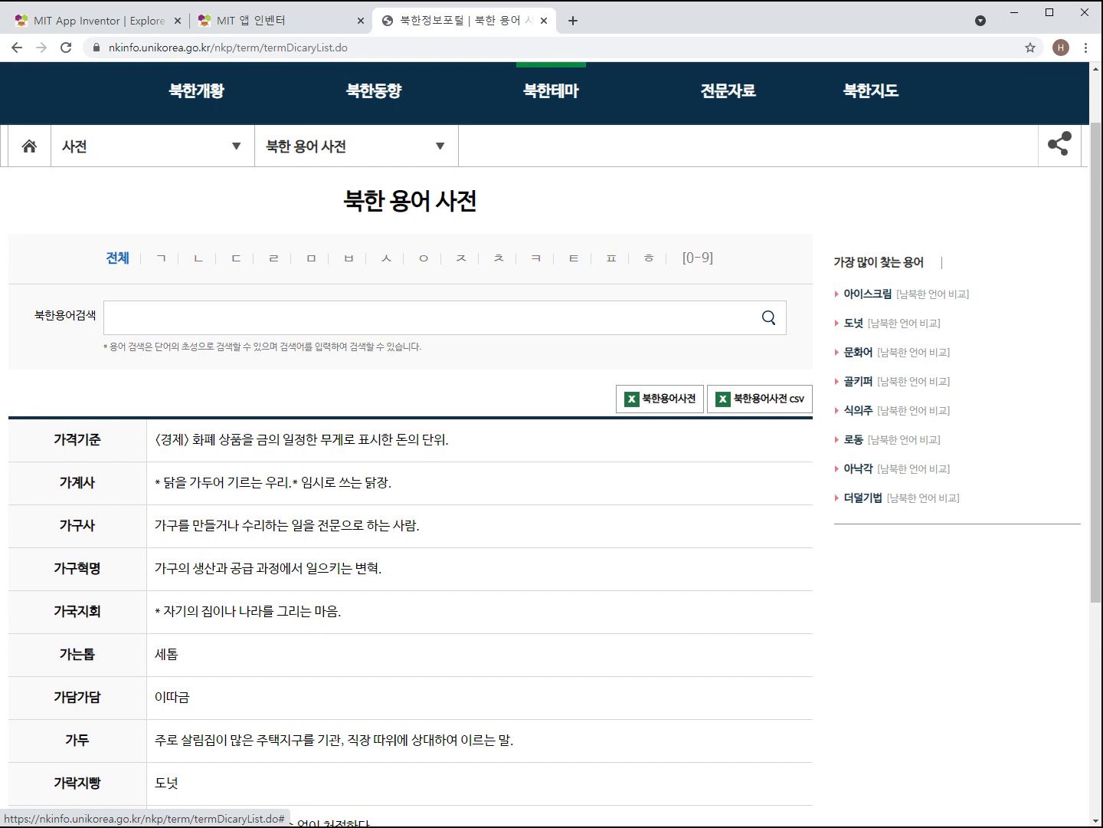
click(759, 399)
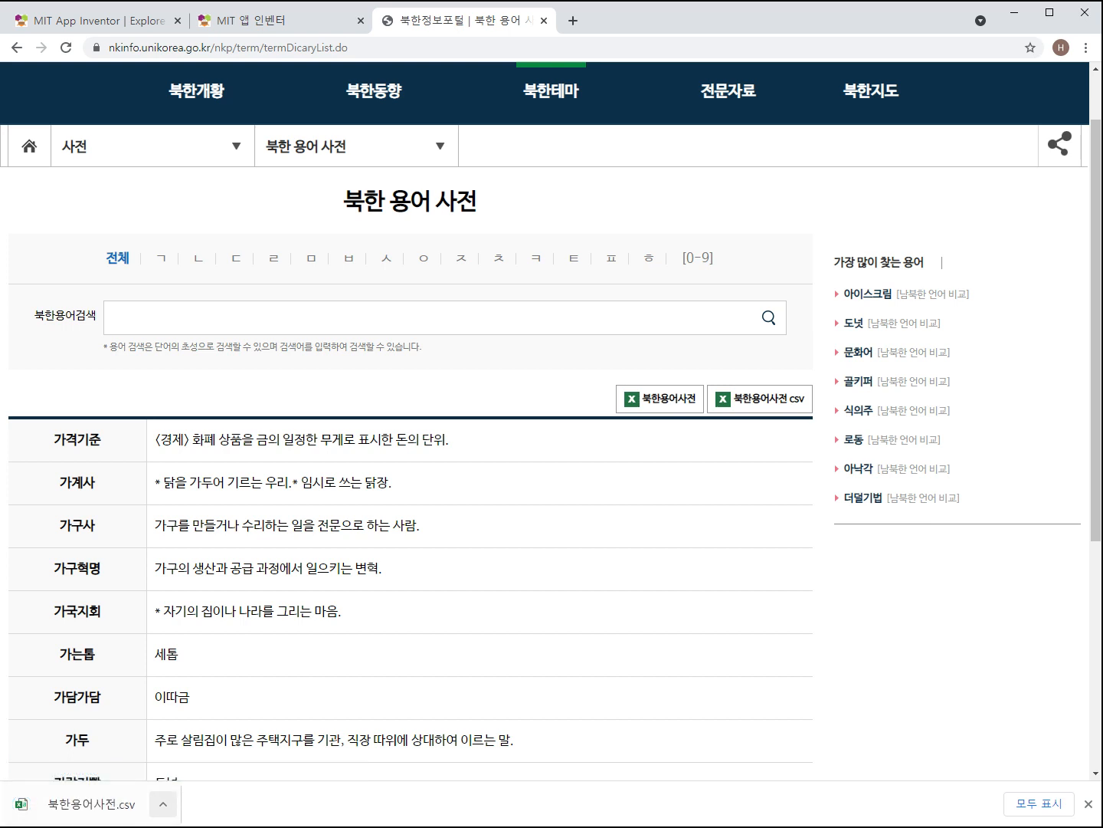
click(163, 803)
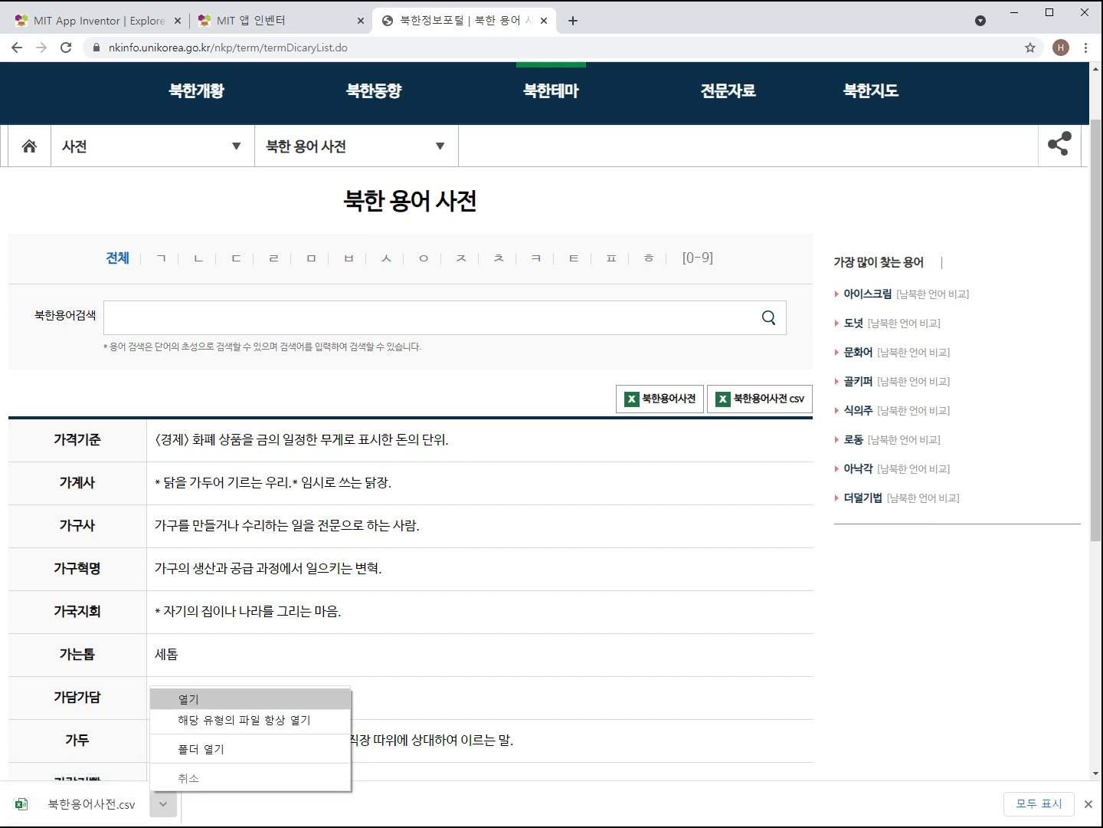
click(188, 698)
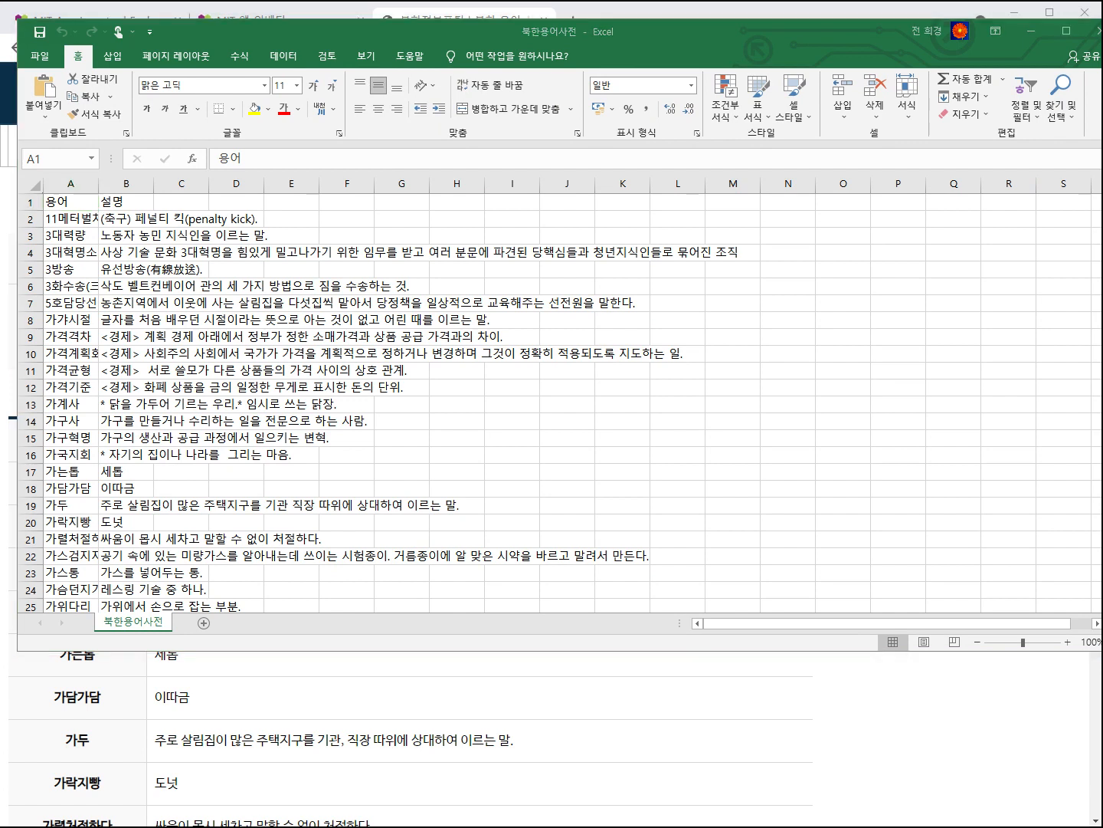
Step: Delete the header row containing 용어 and 설명 from the 북한용어사전 sheet
click(71, 202)
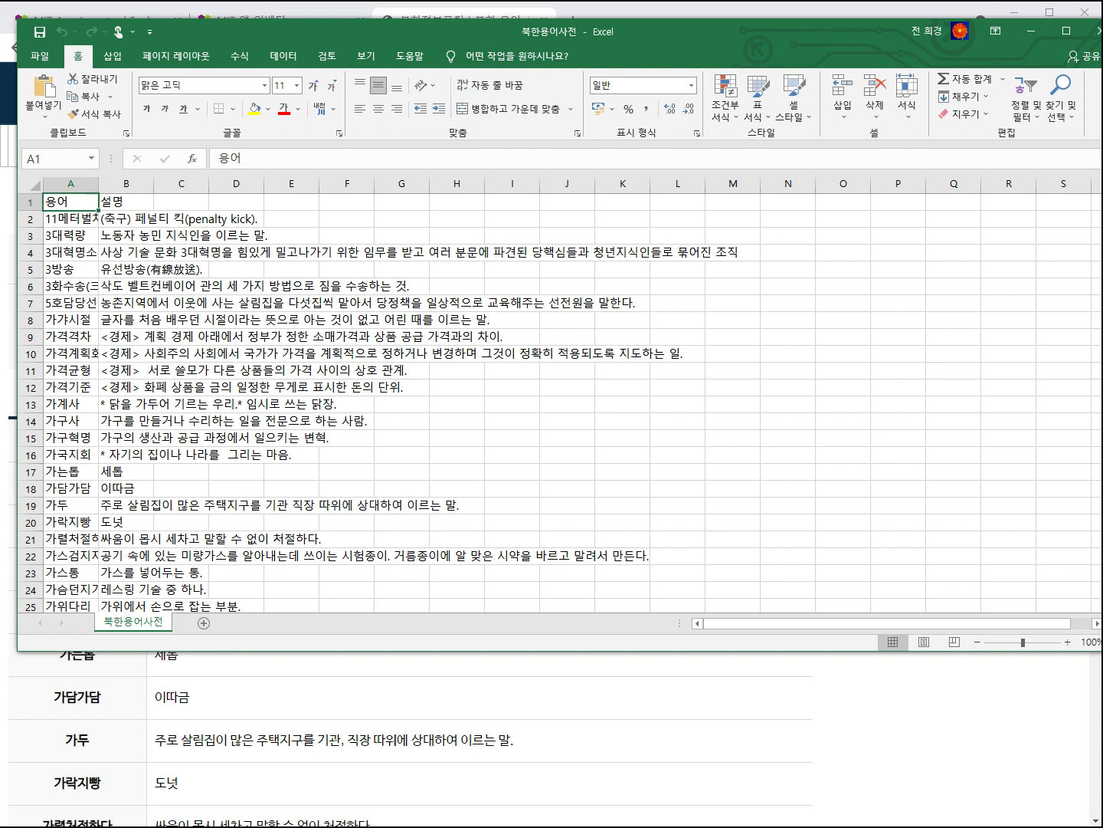
click(125, 203)
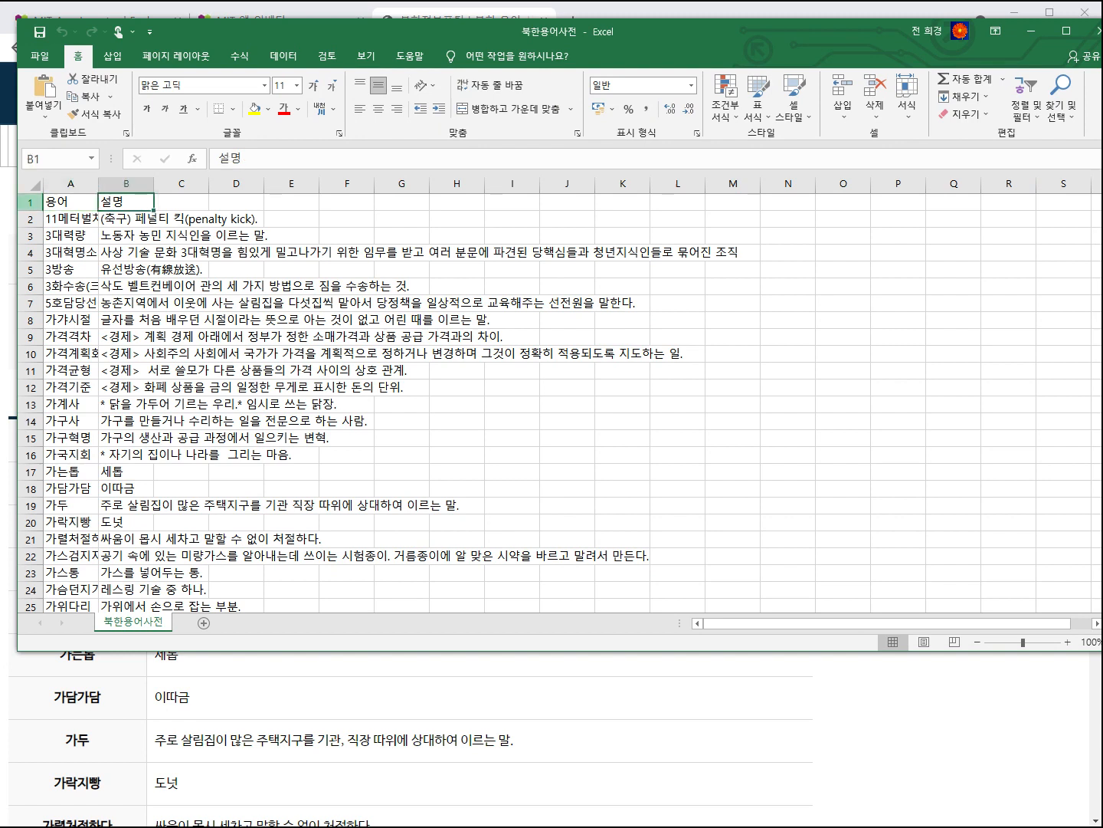
click(31, 202)
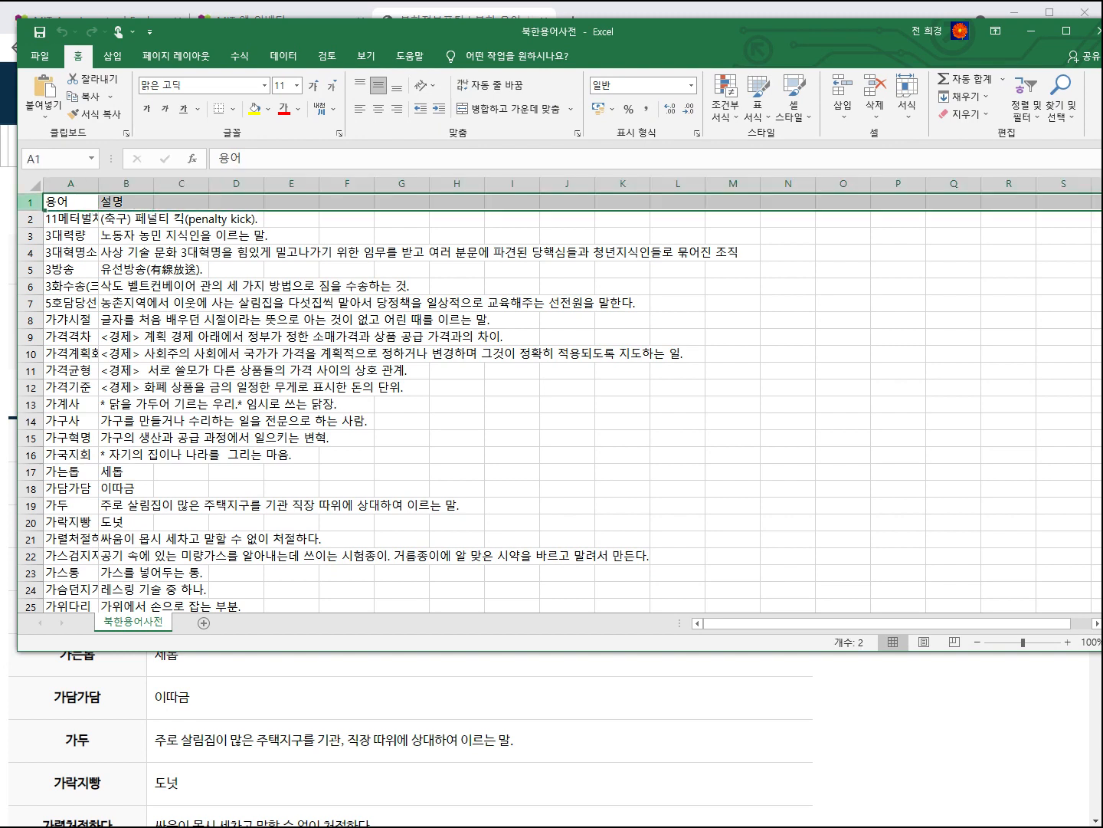
right_click(30, 201)
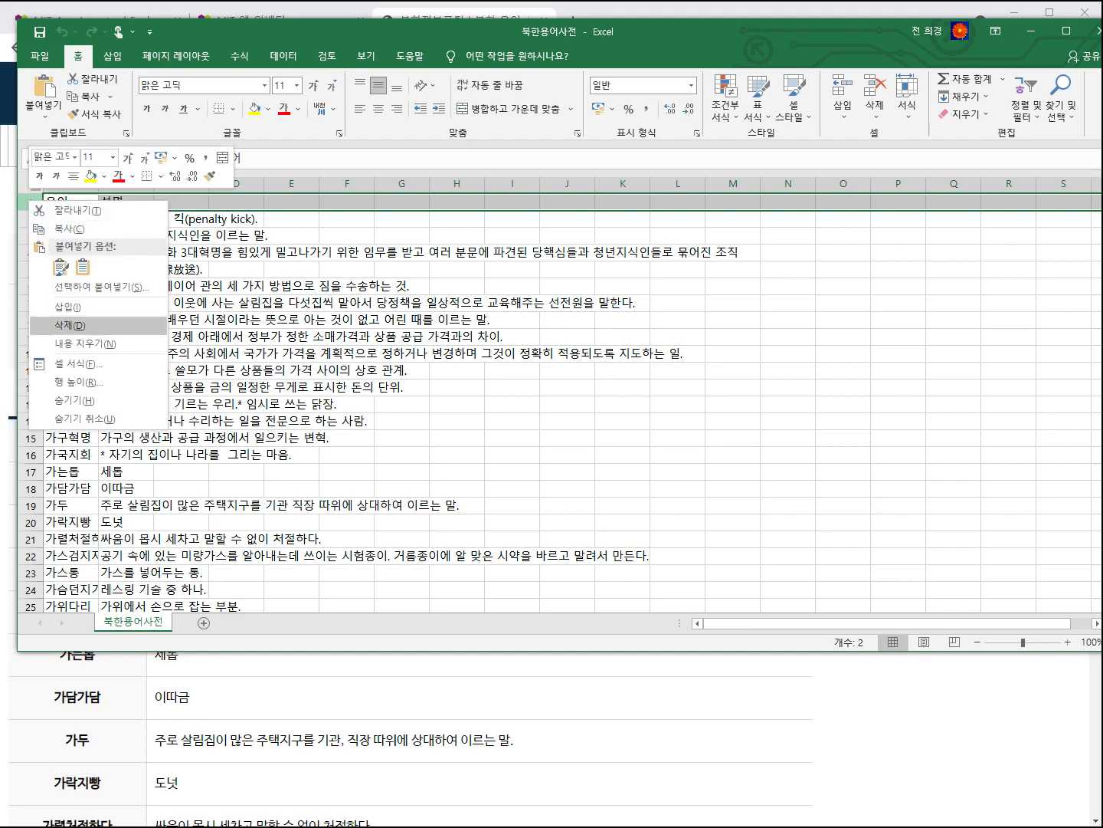
click(69, 325)
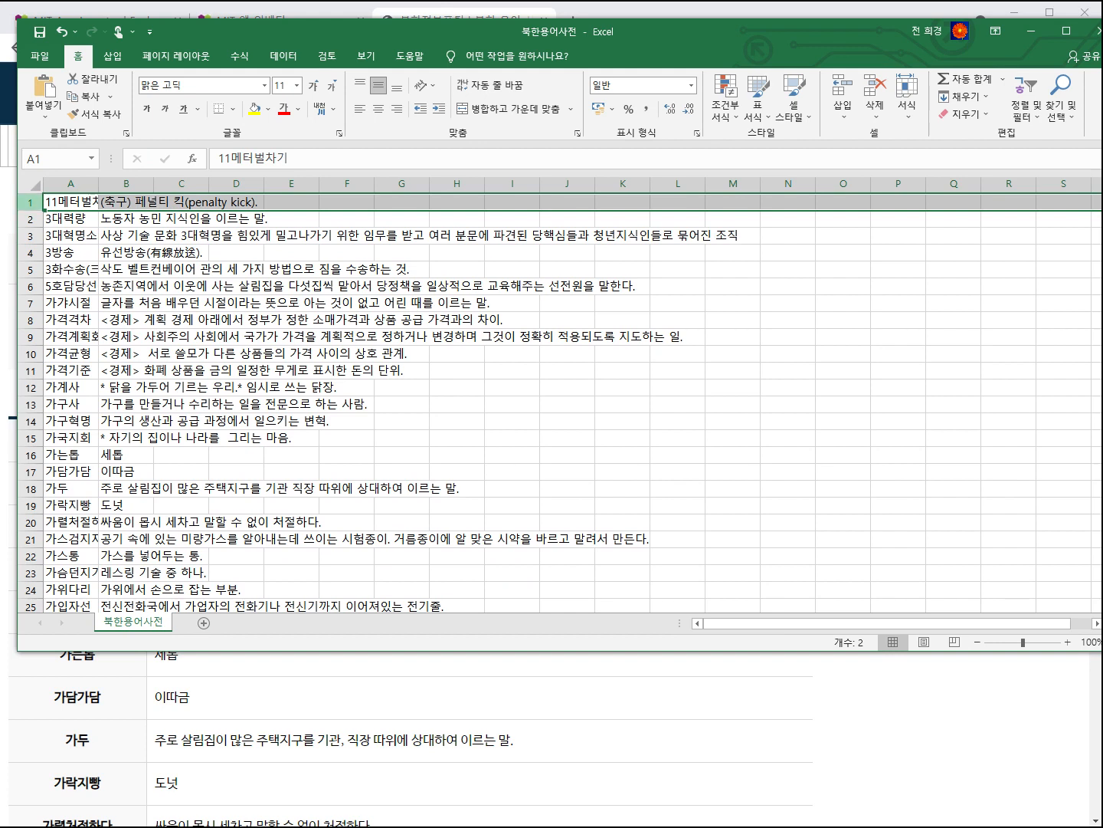
Step: Save 북한용어사전, keeping the CSV UTF-8 format
click(40, 56)
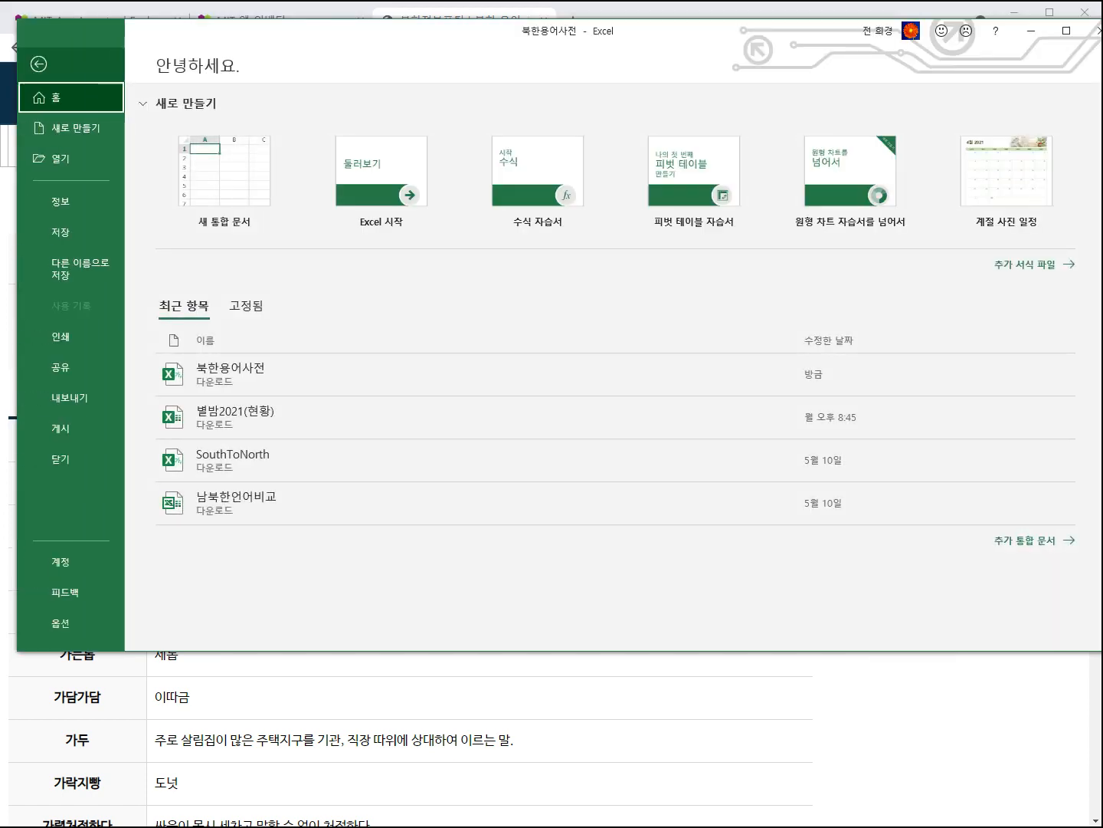
click(60, 231)
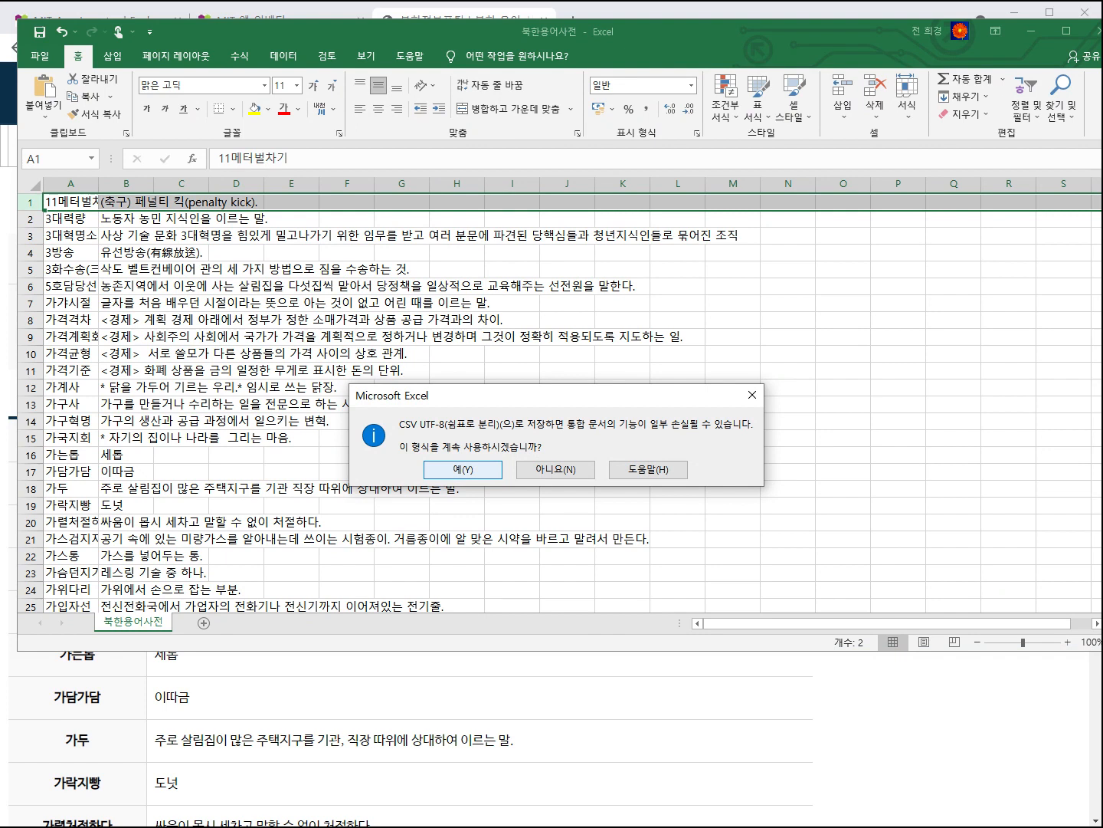
key(Return)
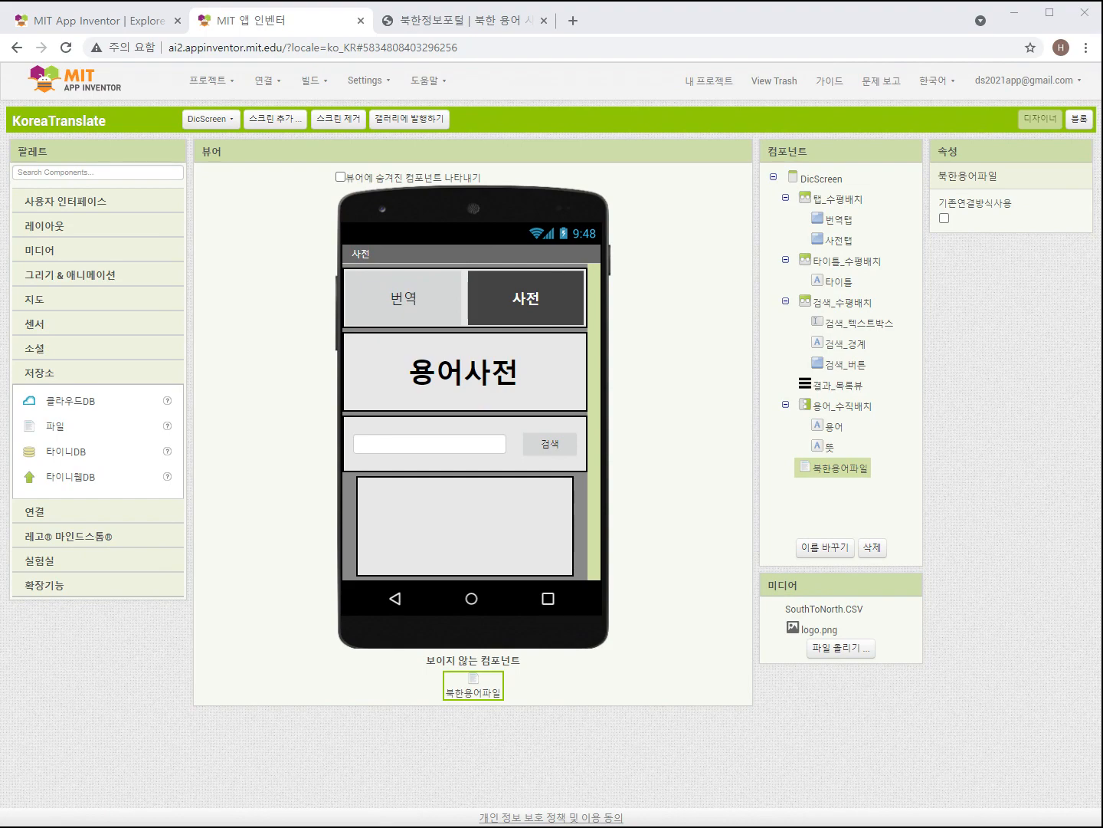
Step: Begin a media file upload for the project and browse the Downloads folder for the file to upload
click(840, 648)
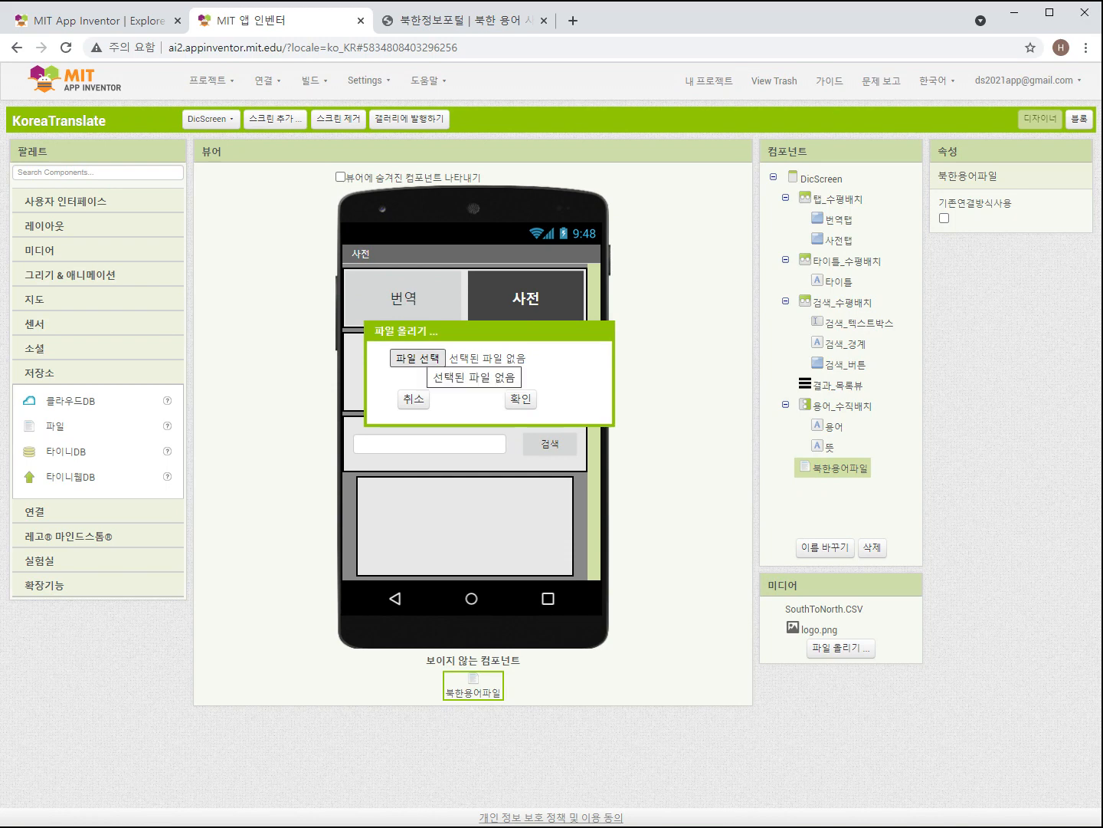
click(417, 358)
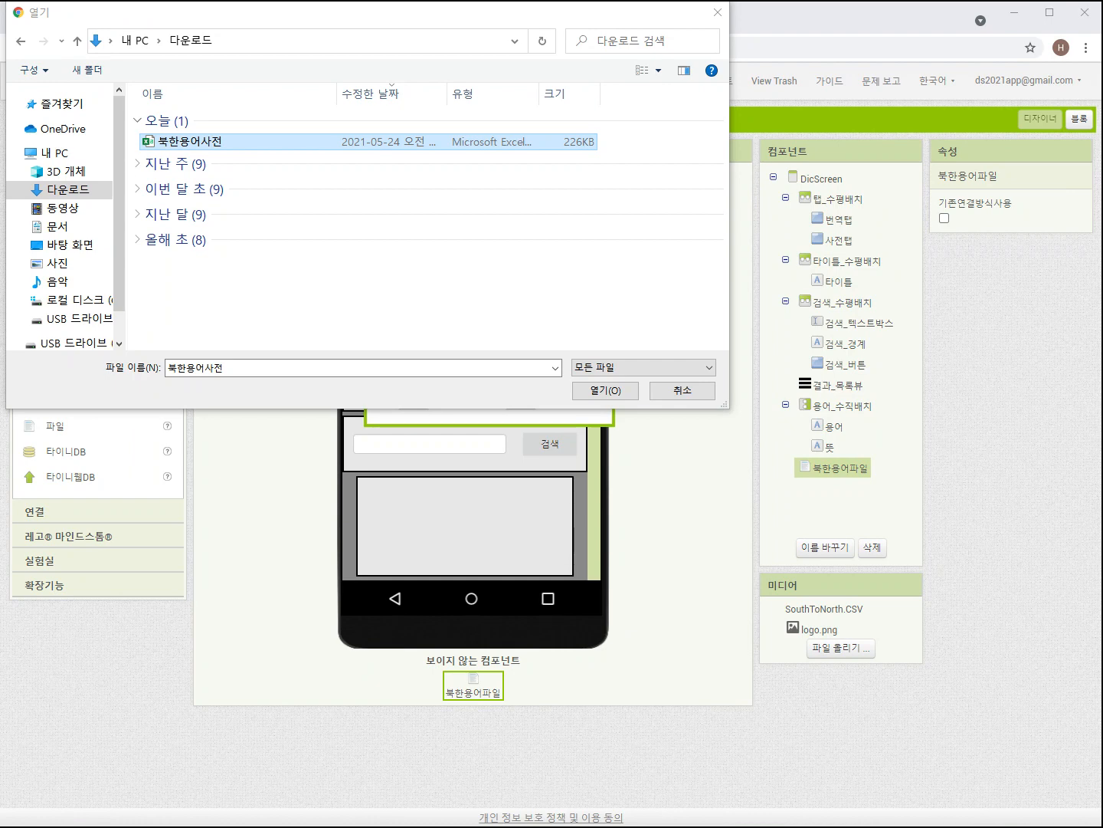
Step: Try to rename the 북한용어사전 file in the Downloads folder as NorthDoctionary.CSV
right_click(207, 142)
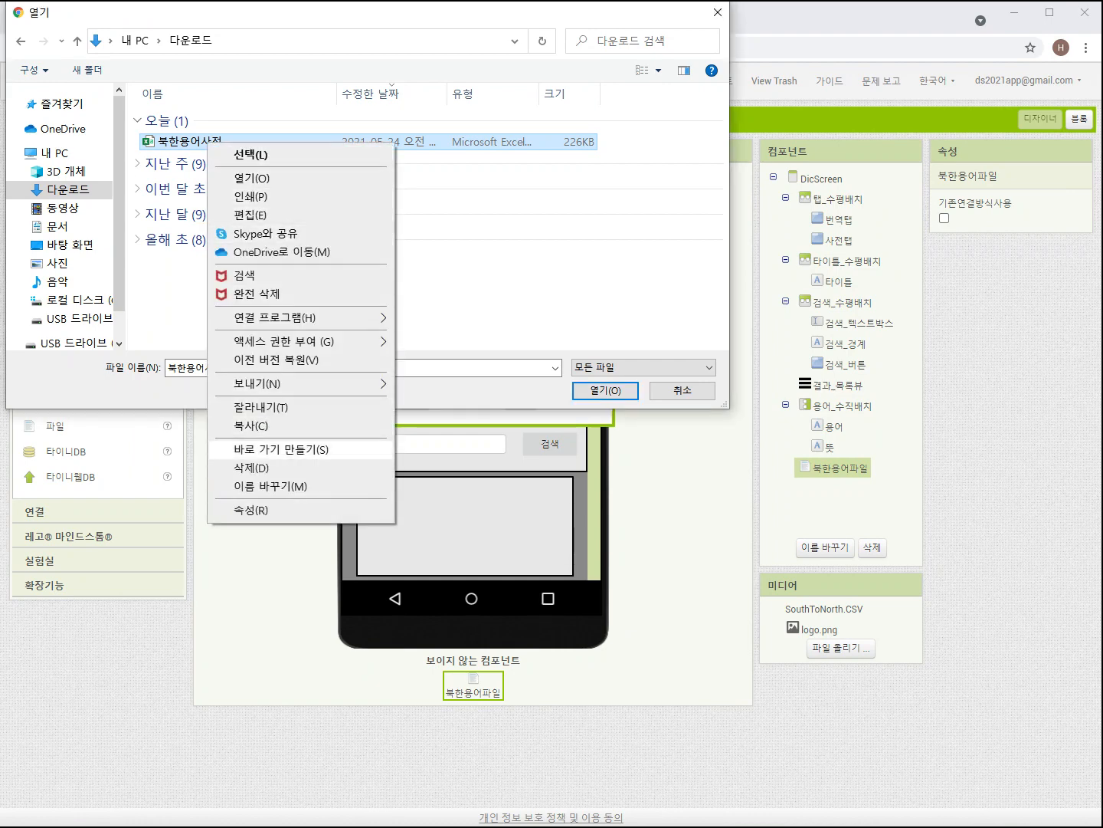
click(271, 486)
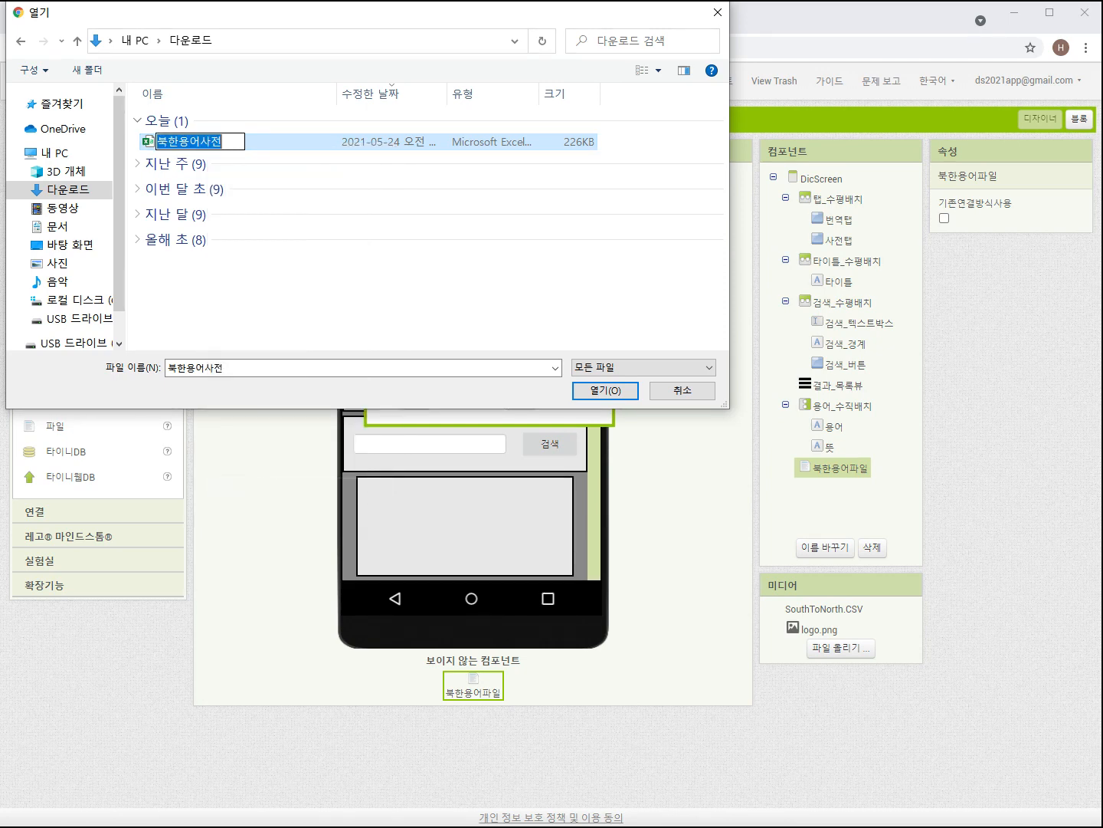
key(BackSpace)
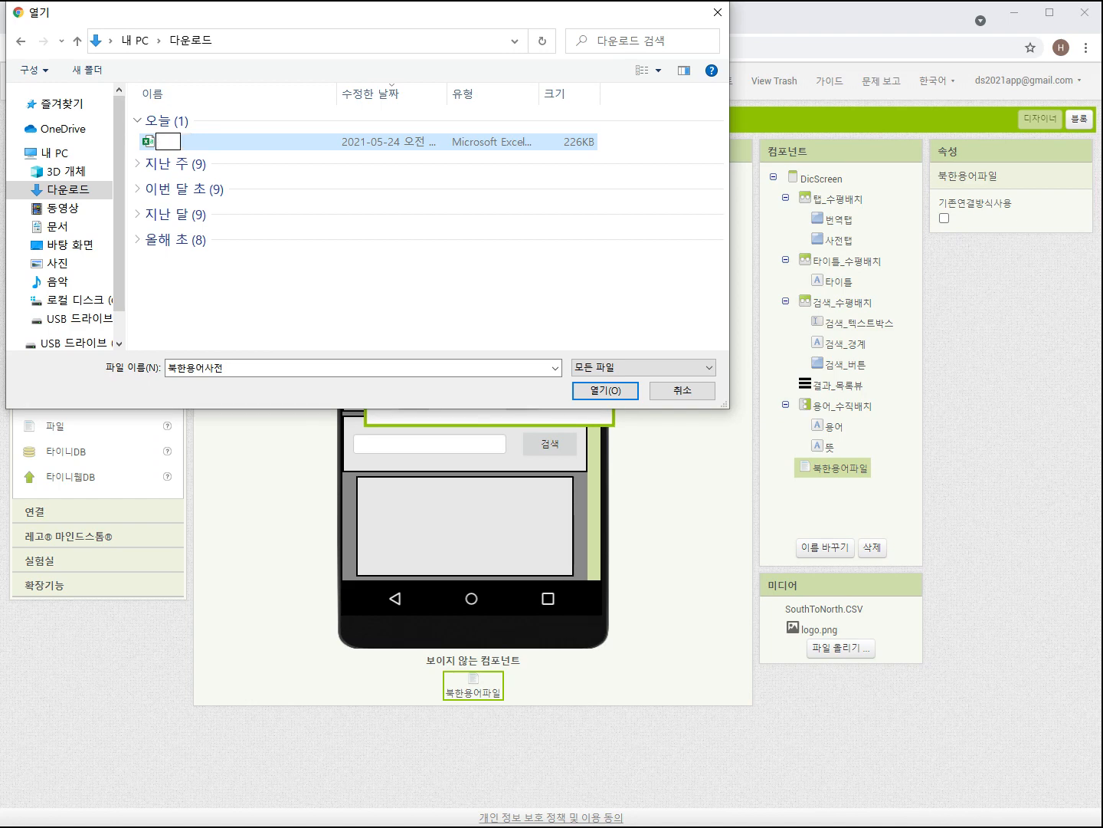
text(Nor)
text(thDoctiona)
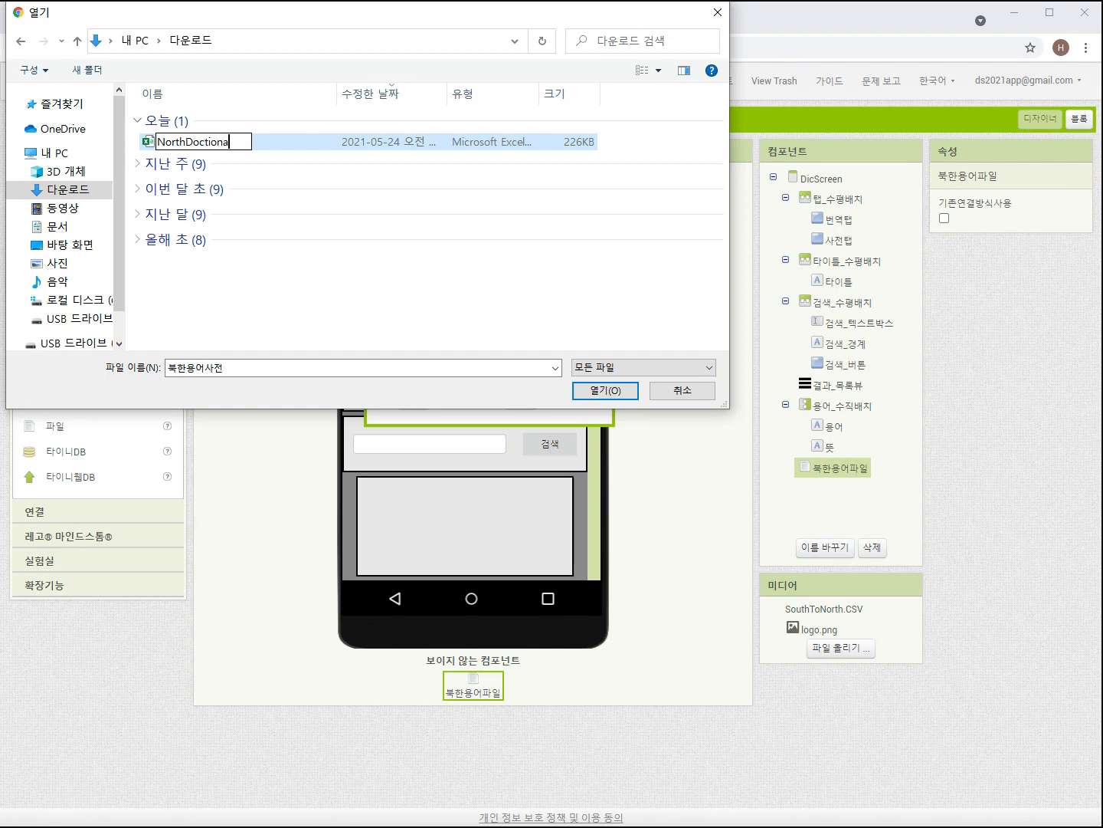
text(ry.CSV)
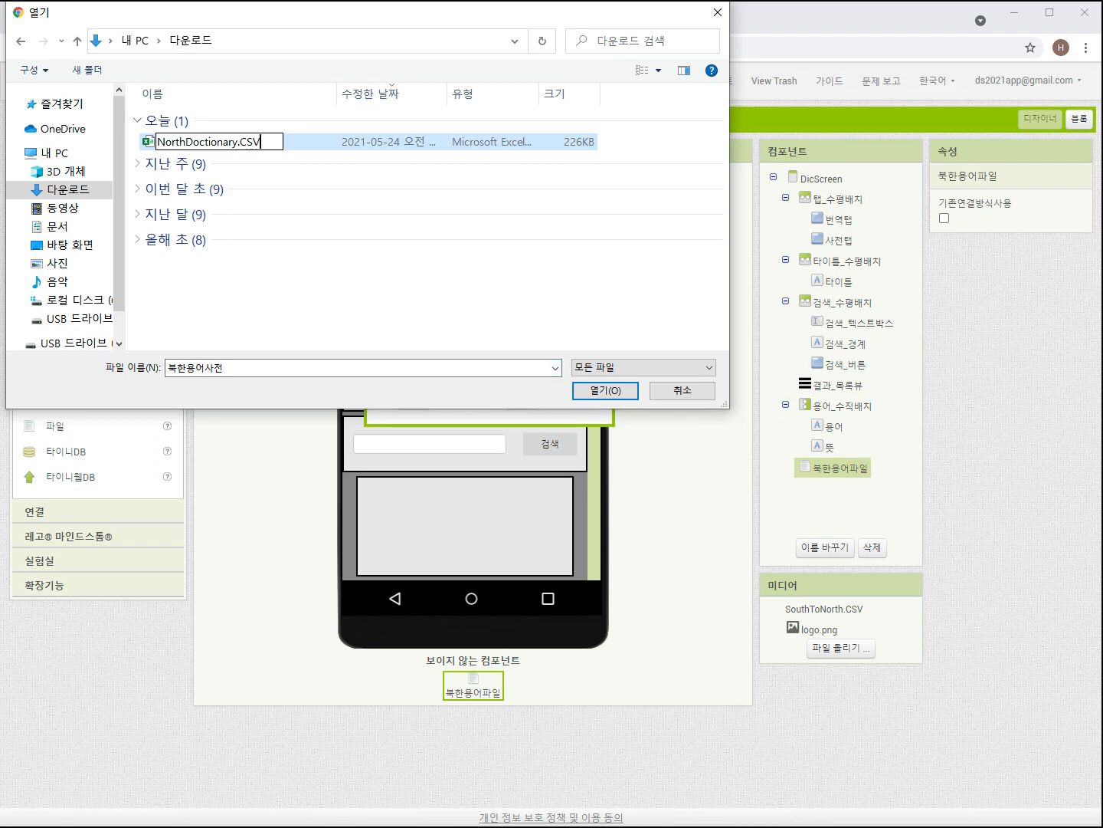
key(Return)
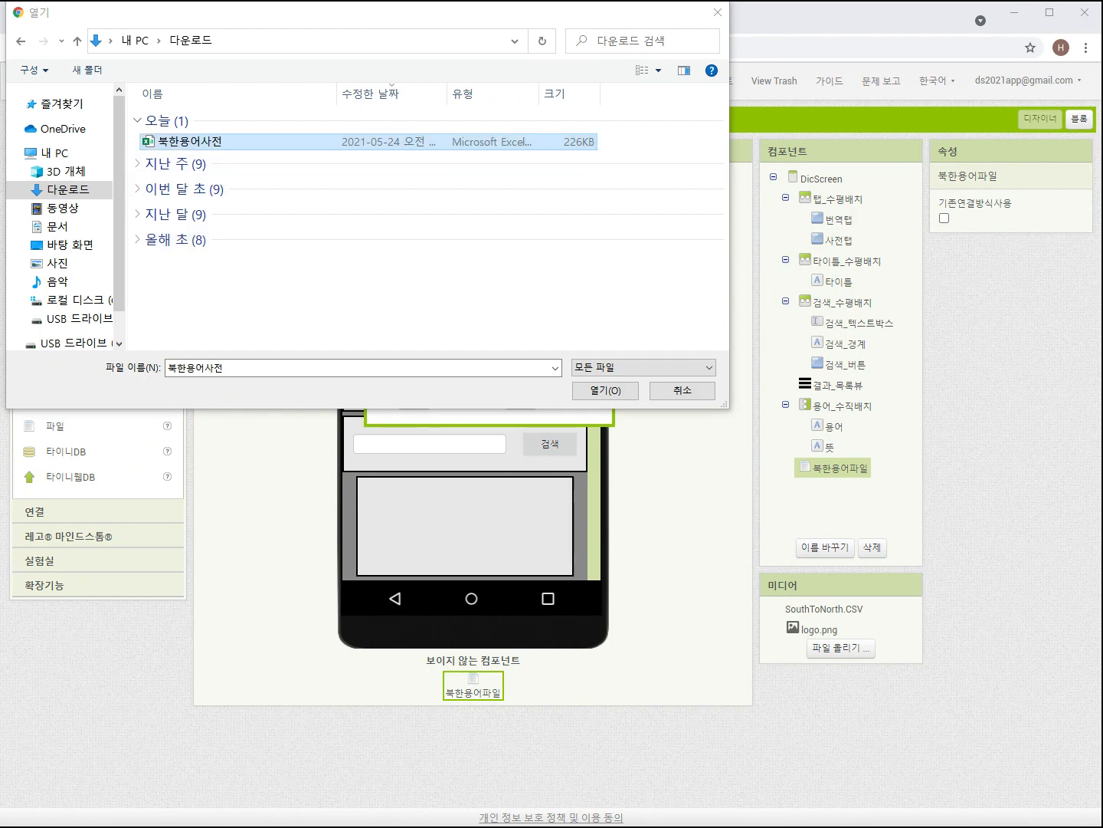
Step: Rename the 북한용어사전 file in the Downloads folder as NorthDictionary
right_click(209, 142)
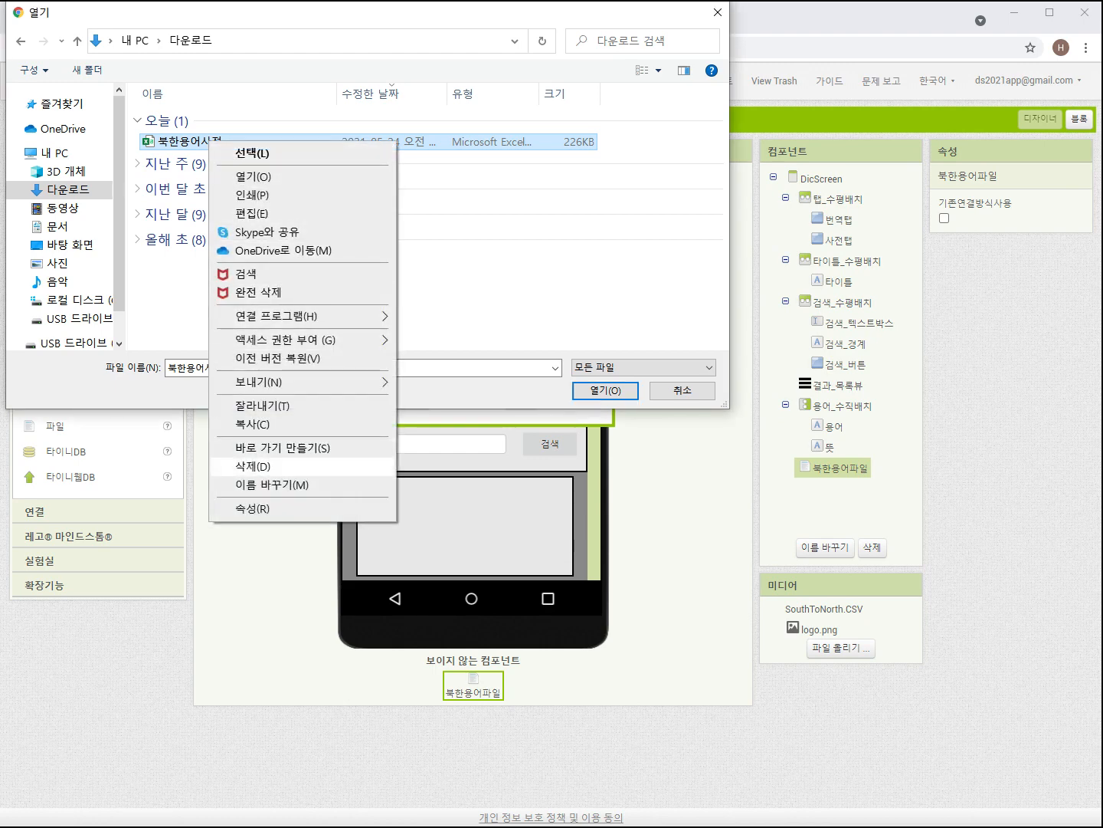
click(253, 484)
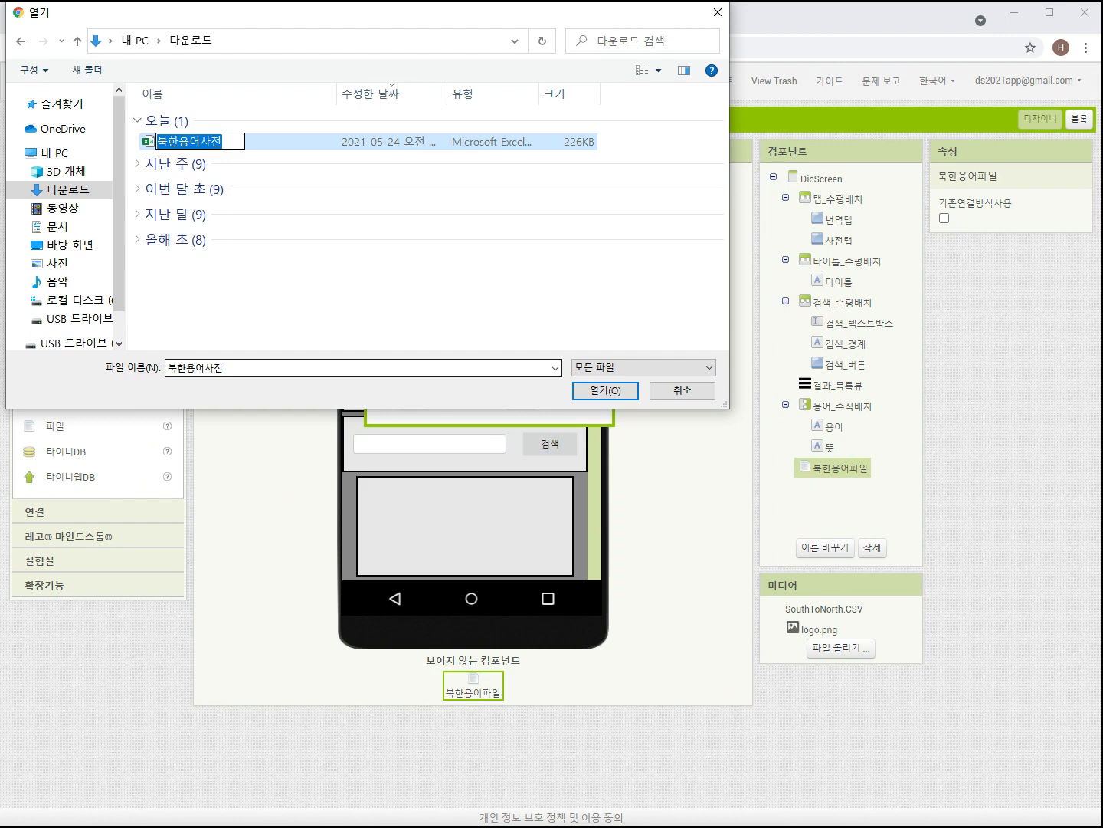
key(BackSpace)
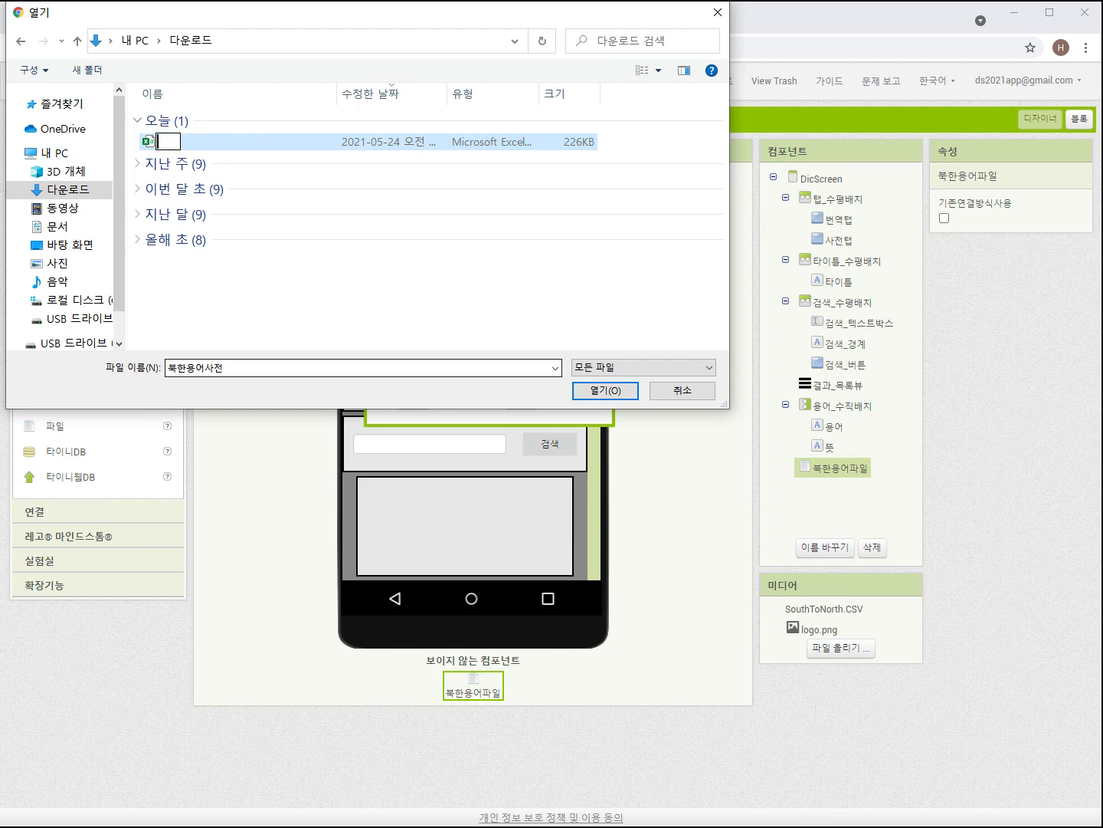
text(NorthDic)
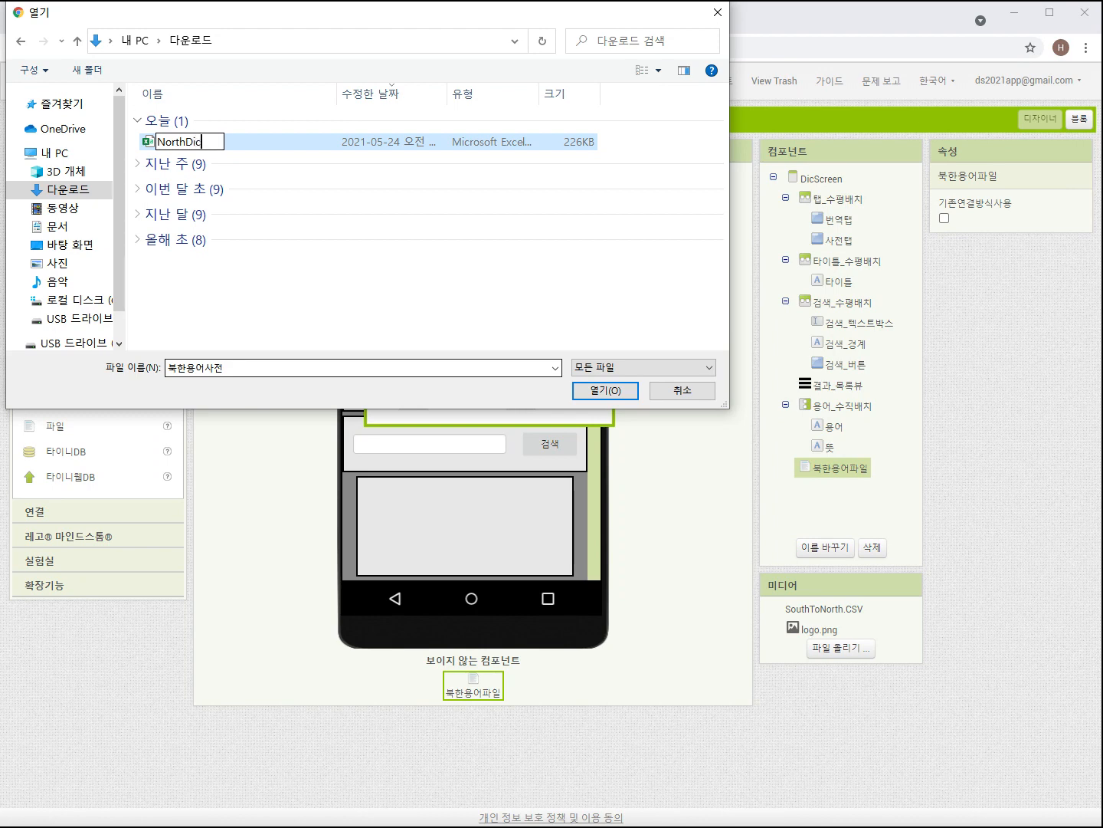
text(tionary)
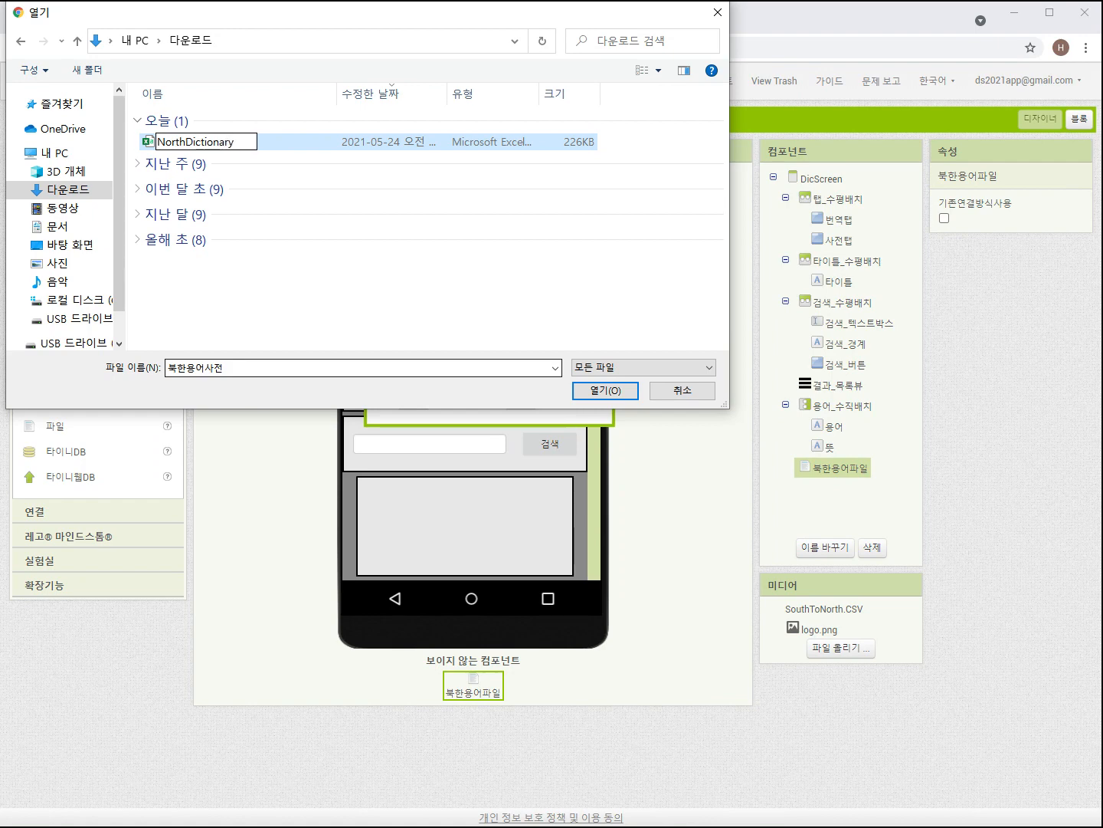
key(Return)
Step: Choose NorthDictionary.csv and upload it to the project's media files
click(197, 141)
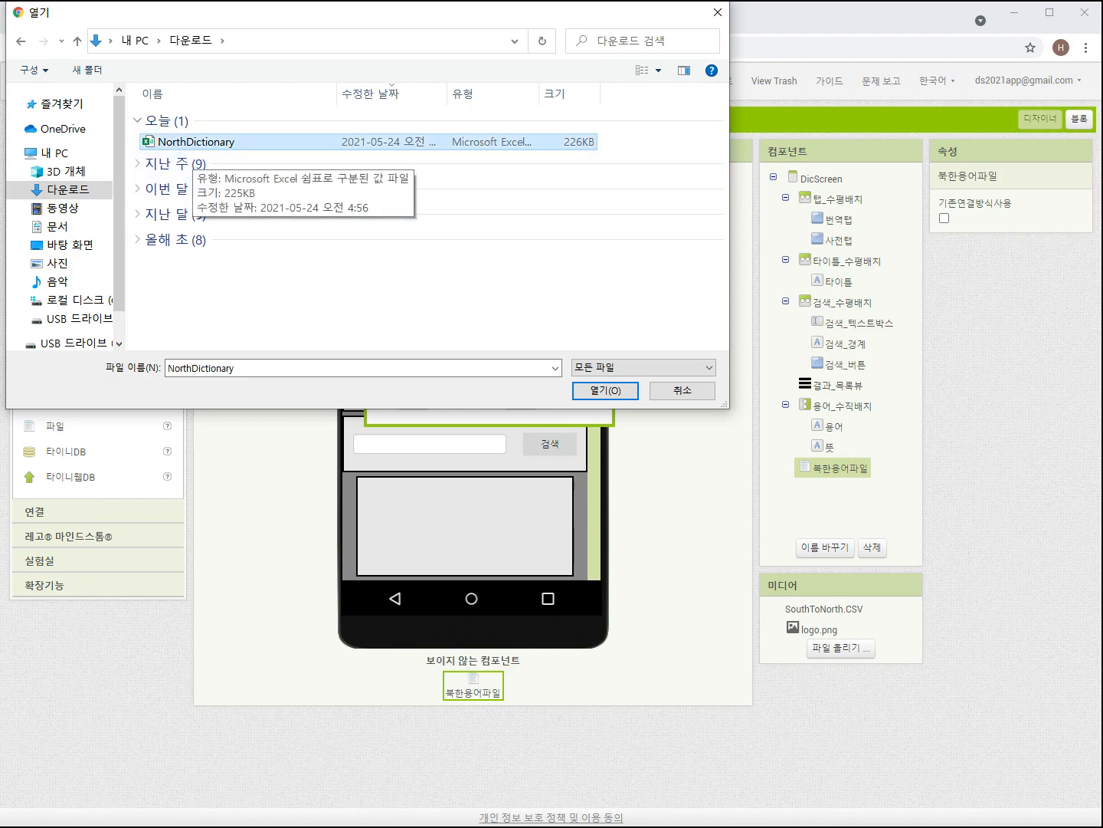
click(605, 390)
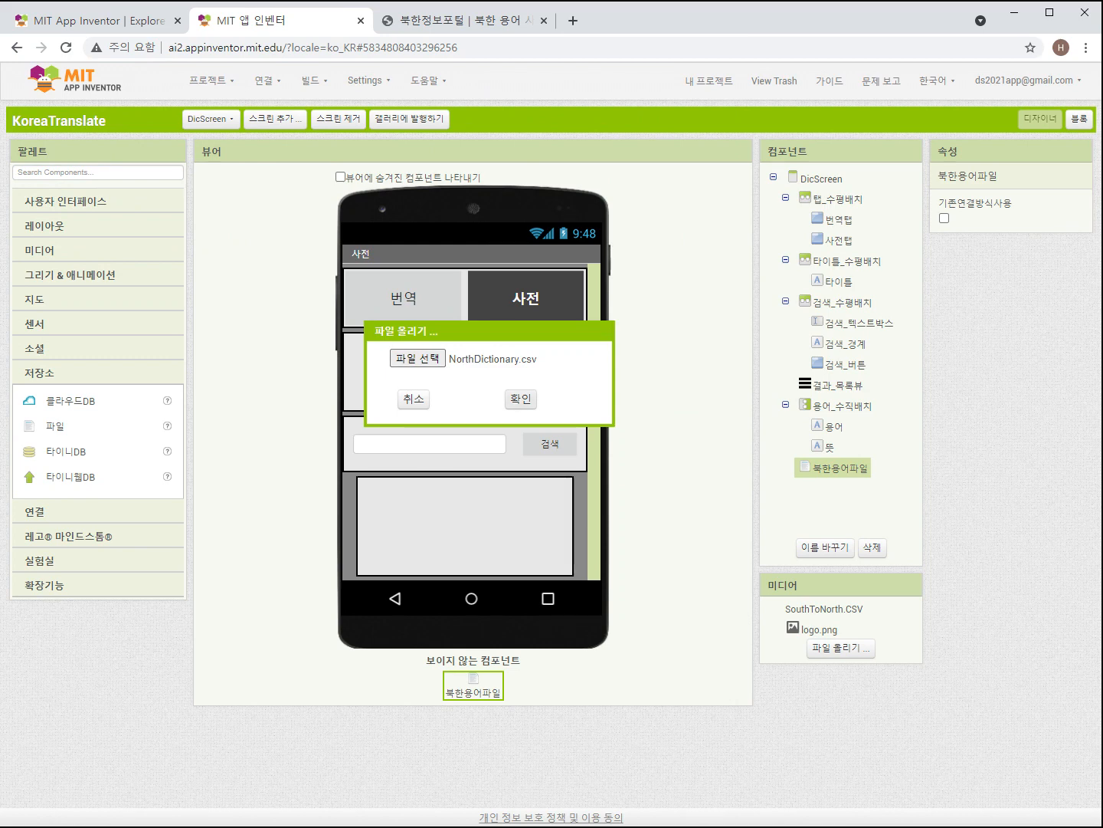
click(520, 399)
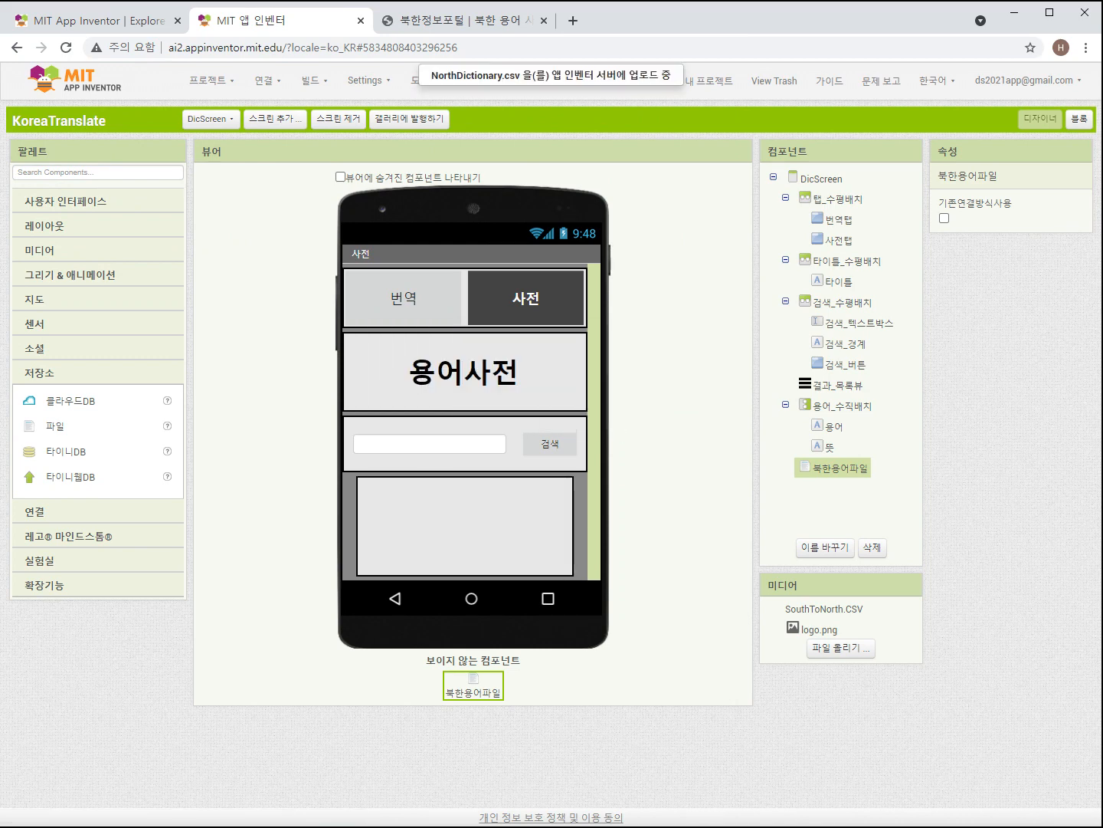